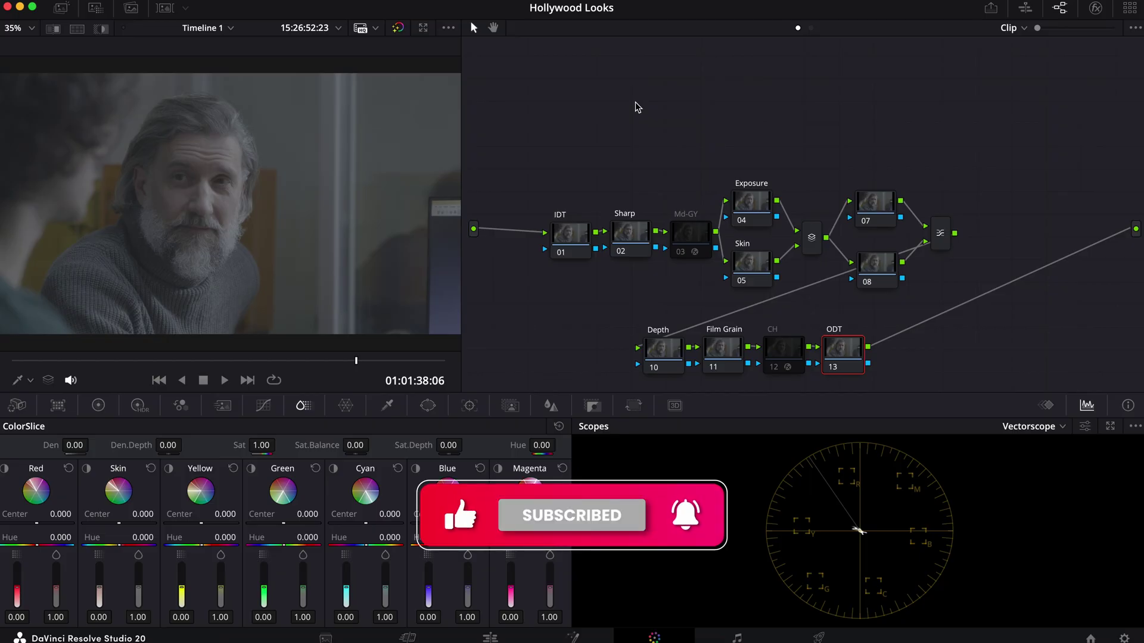
Select the IDT node 01 and save the Hollywood Looks project.
{"action": "left_click", "coordinate": [575, 244]}
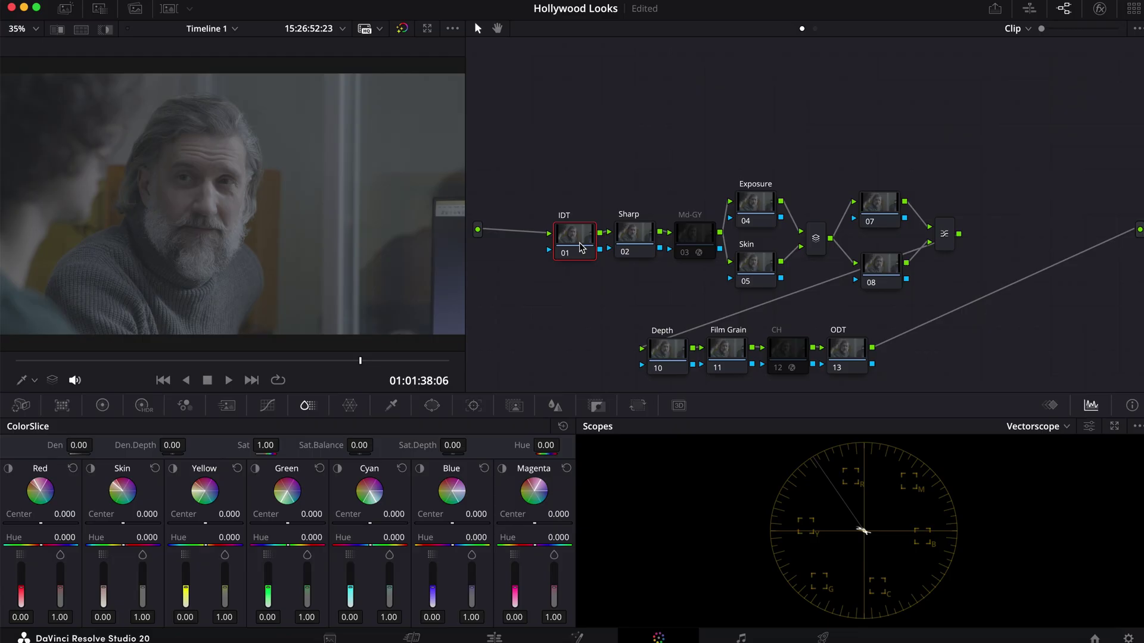
{"action": "key", "text": "super+s"}
Add a Color Space Transform to node 01 converting REDWideGamutRGB/RED Log3G10 into DaVinci Wide Gamut.
{"action": "left_click", "coordinate": [1101, 11]}
{"action": "left_click_drag", "start_coordinate": [919, 214], "coordinate": [516, 239]}
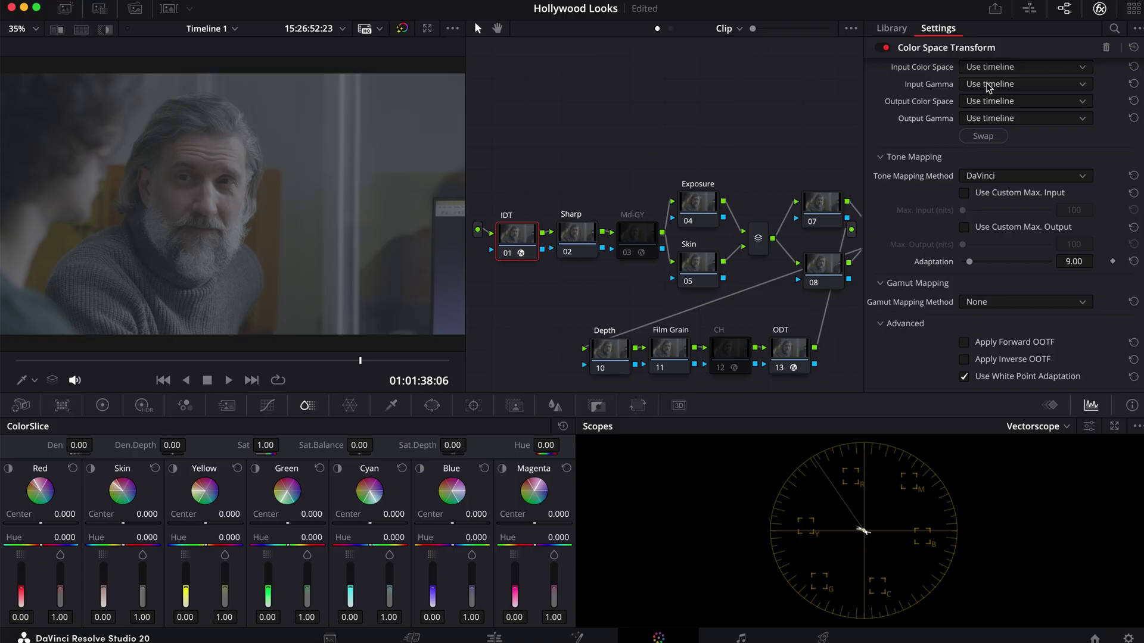
{"action": "left_click", "coordinate": [1003, 70]}
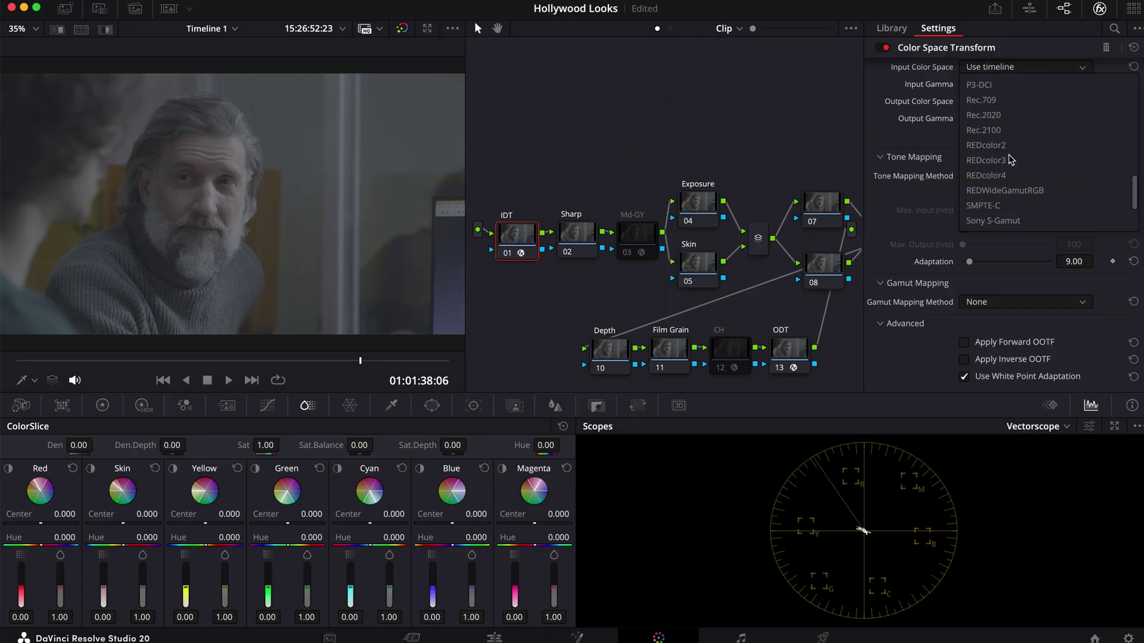
{"action": "left_click", "coordinate": [1010, 190]}
{"action": "left_click", "coordinate": [1026, 86]}
{"action": "scroll", "coordinate": [1033, 214], "scroll_direction": "down", "scroll_amount": 10}
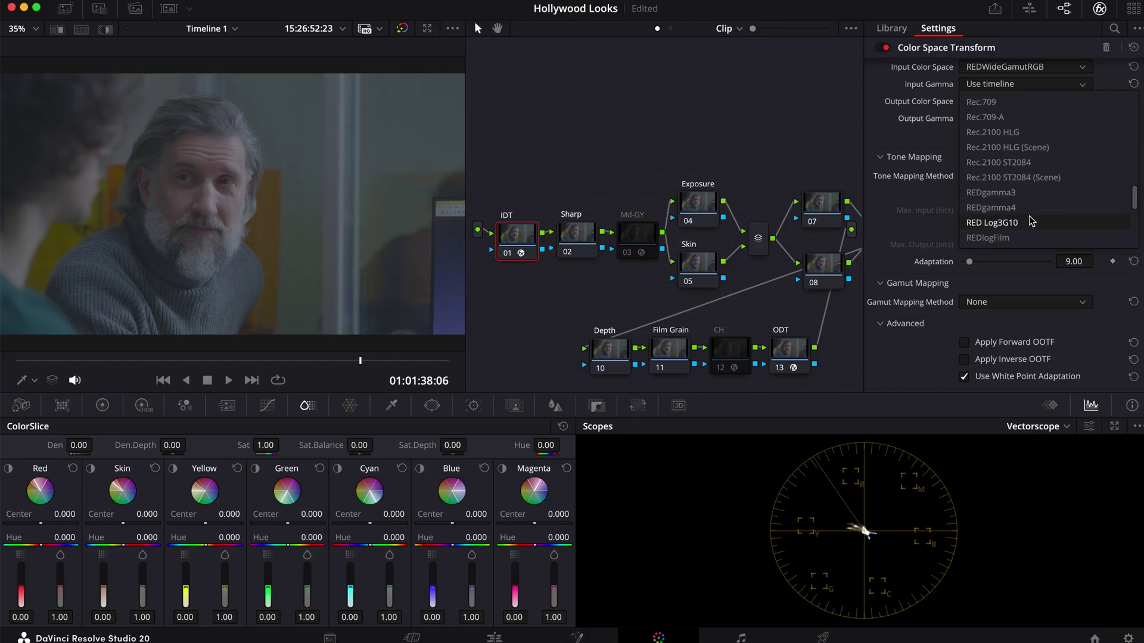
{"action": "left_click", "coordinate": [1033, 222]}
{"action": "left_click", "coordinate": [1027, 102]}
{"action": "scroll", "coordinate": [1015, 205], "scroll_direction": "down", "scroll_amount": 5}
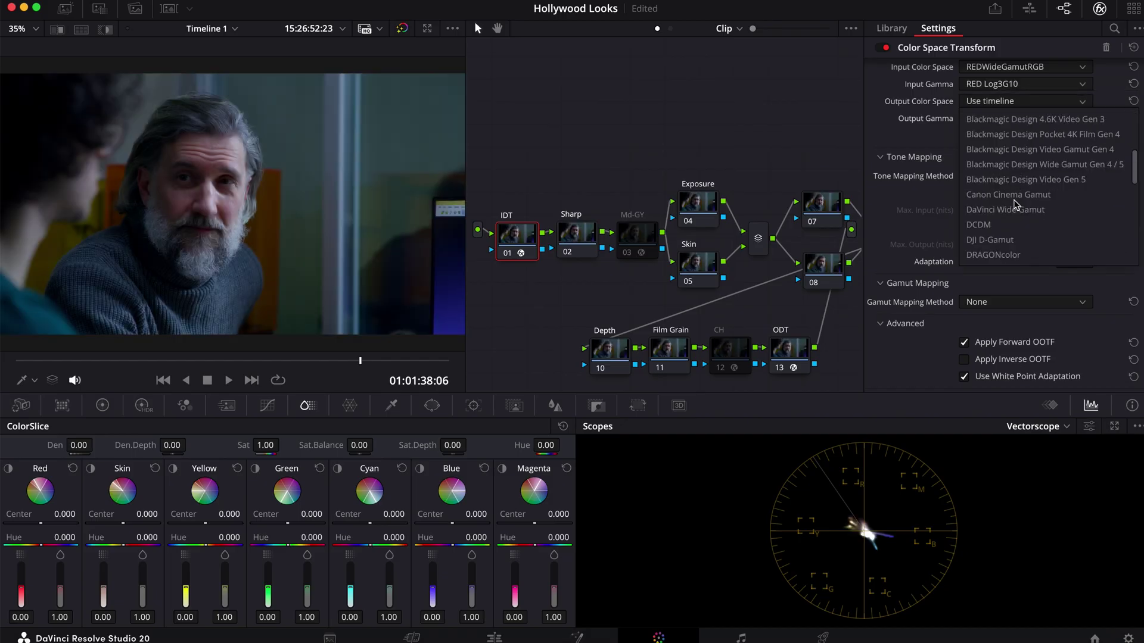
{"action": "left_click", "coordinate": [1017, 209]}
{"action": "left_click", "coordinate": [1048, 121]}
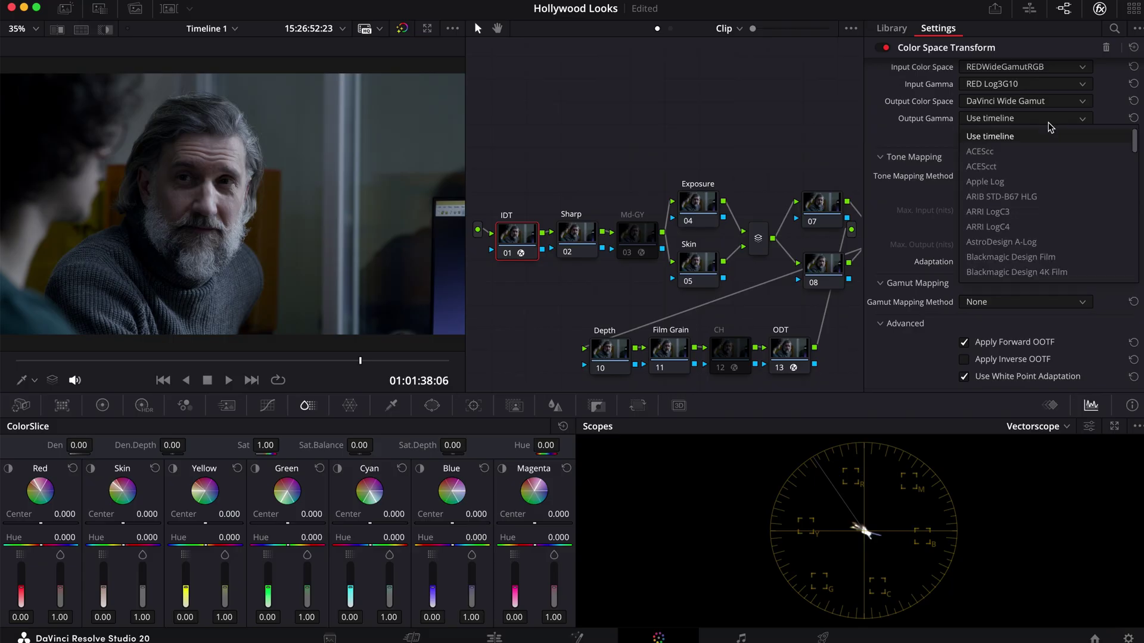
{"action": "scroll", "coordinate": [1033, 220], "scroll_direction": "down", "scroll_amount": 5}
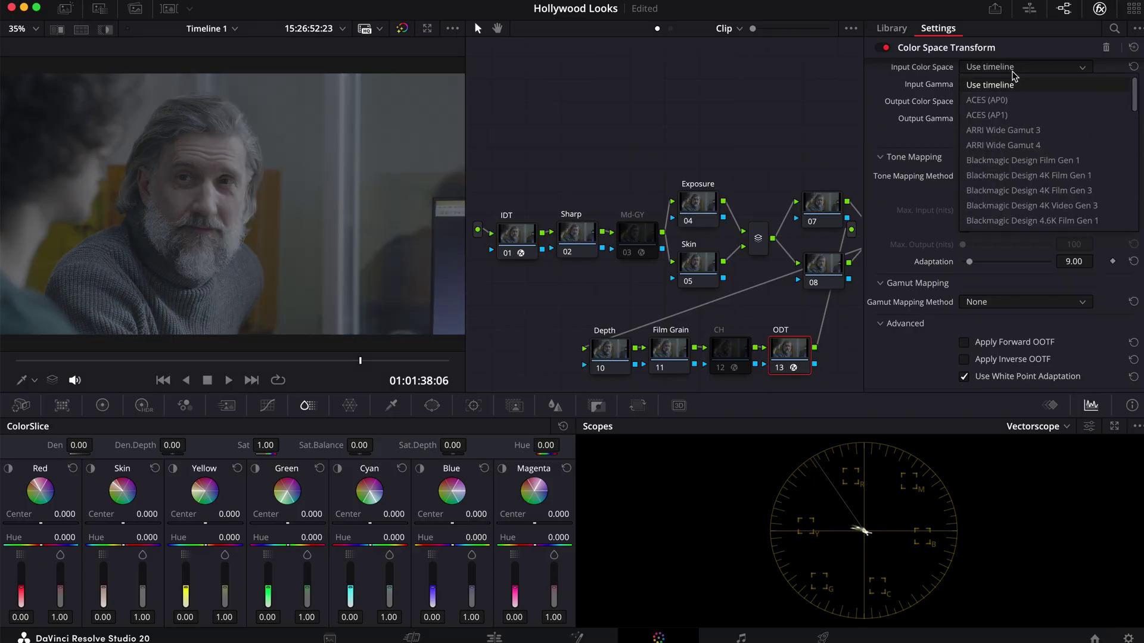
{"action": "scroll", "coordinate": [1014, 146], "scroll_direction": "down", "scroll_amount": 5}
Set the ODT transform from DaVinci Wide Gamut/Intermediate to Rec.709 Gamma 2.4 with Saturation Compression.
{"action": "left_click", "coordinate": [1040, 100]}
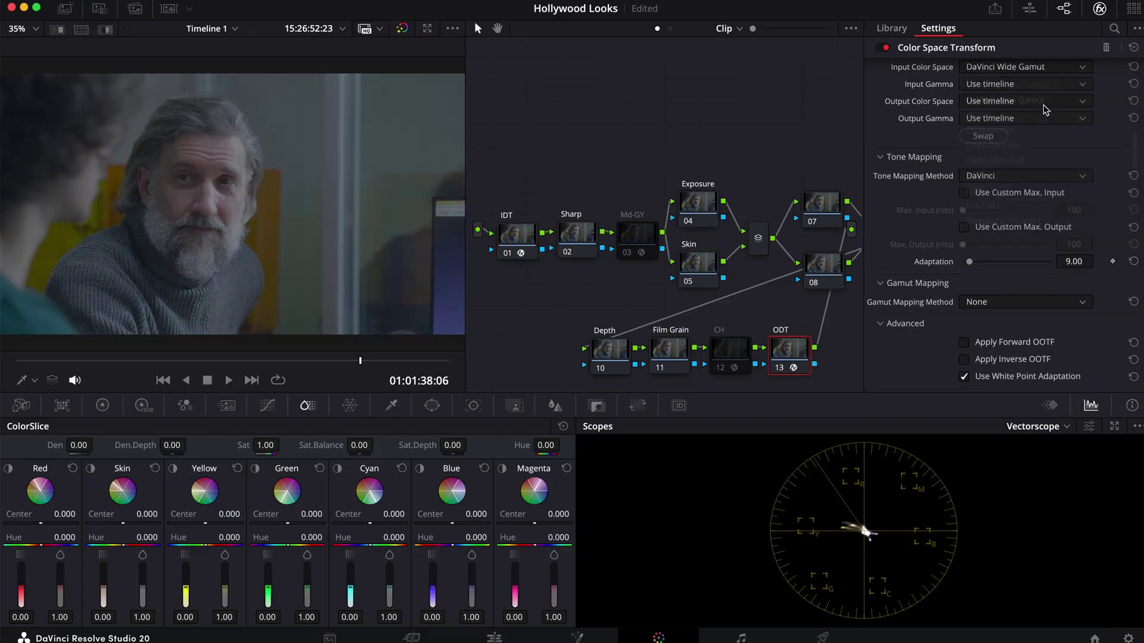
{"action": "left_click", "coordinate": [1052, 84]}
{"action": "scroll", "coordinate": [1040, 160], "scroll_direction": "down", "scroll_amount": 5}
{"action": "left_click", "coordinate": [1024, 207]}
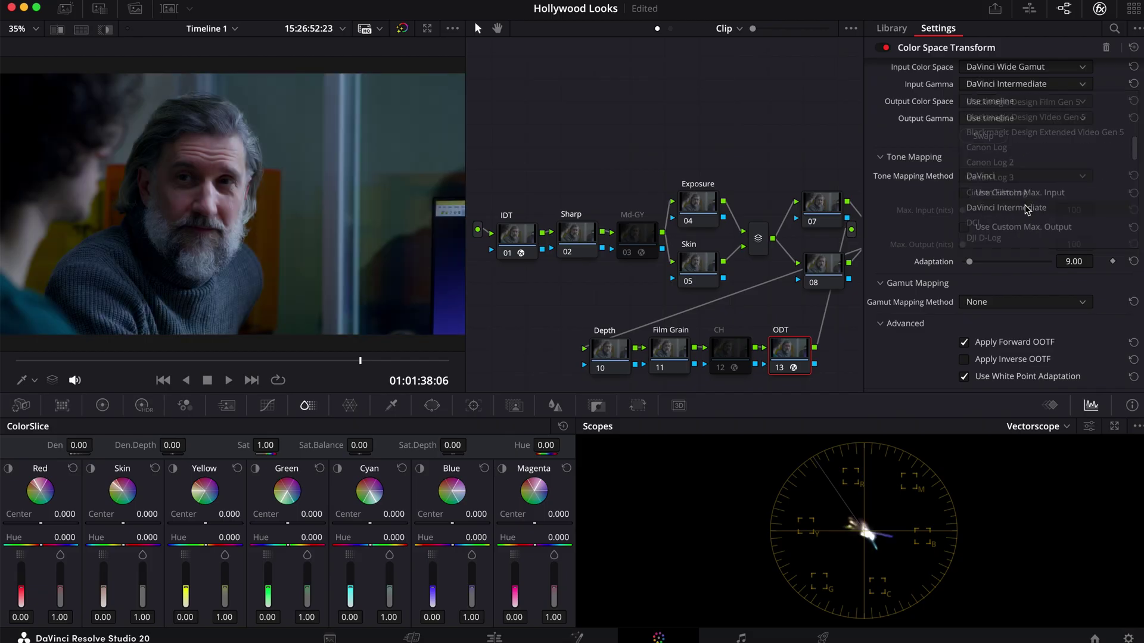
{"action": "left_click", "coordinate": [1023, 103]}
{"action": "scroll", "coordinate": [1012, 218], "scroll_direction": "down", "scroll_amount": 6}
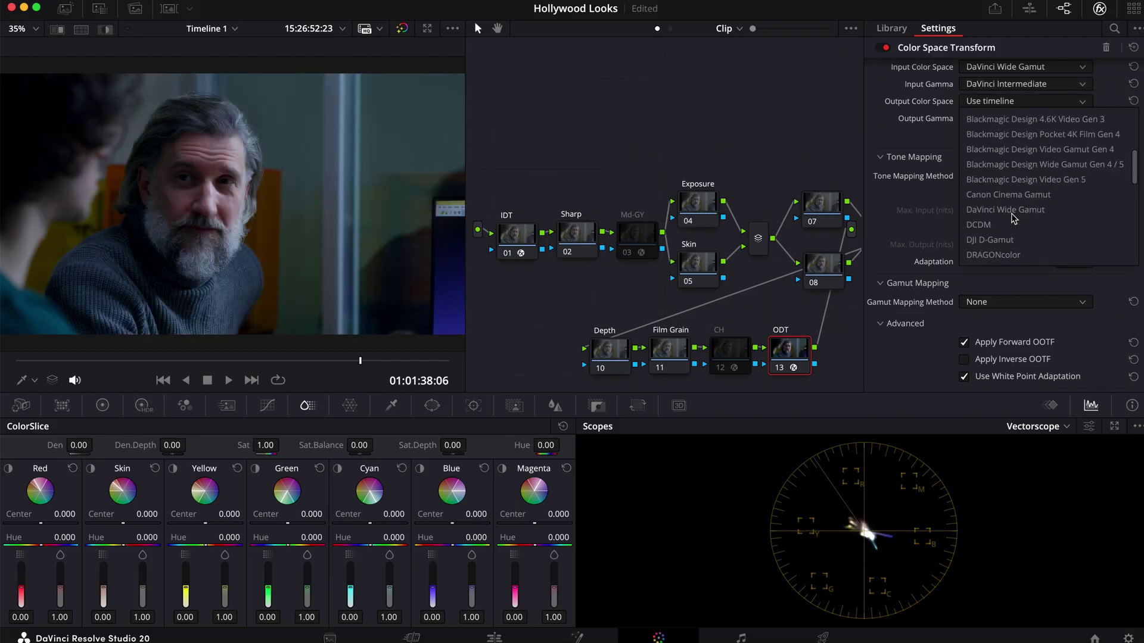
{"action": "scroll", "coordinate": [1010, 215], "scroll_direction": "down", "scroll_amount": 4}
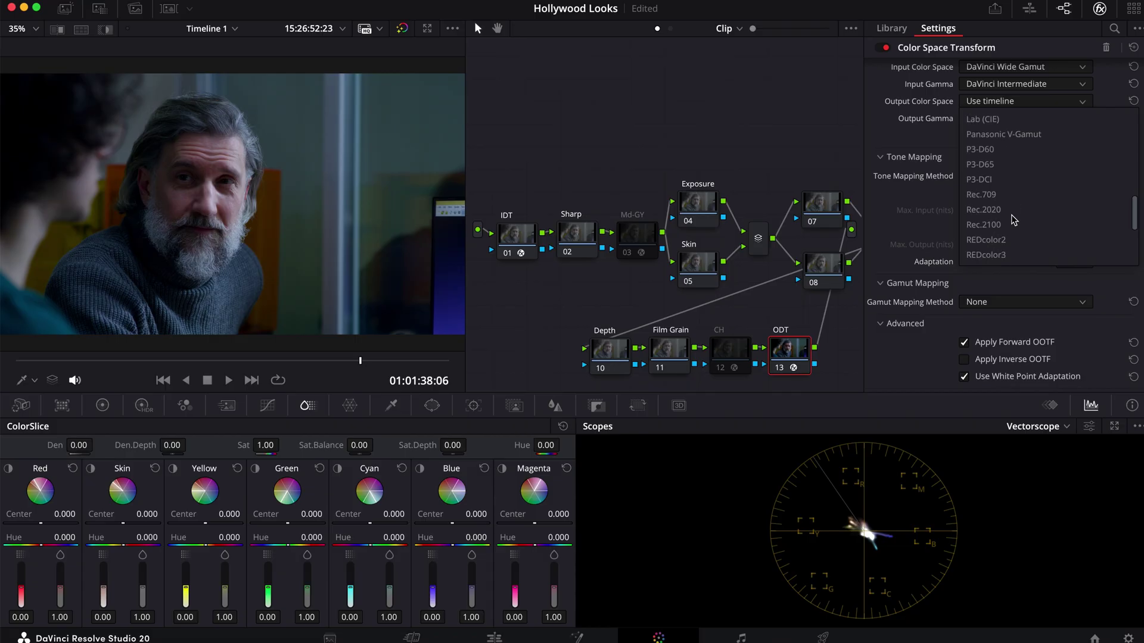
{"action": "left_click", "coordinate": [1017, 195]}
{"action": "left_click", "coordinate": [1024, 119]}
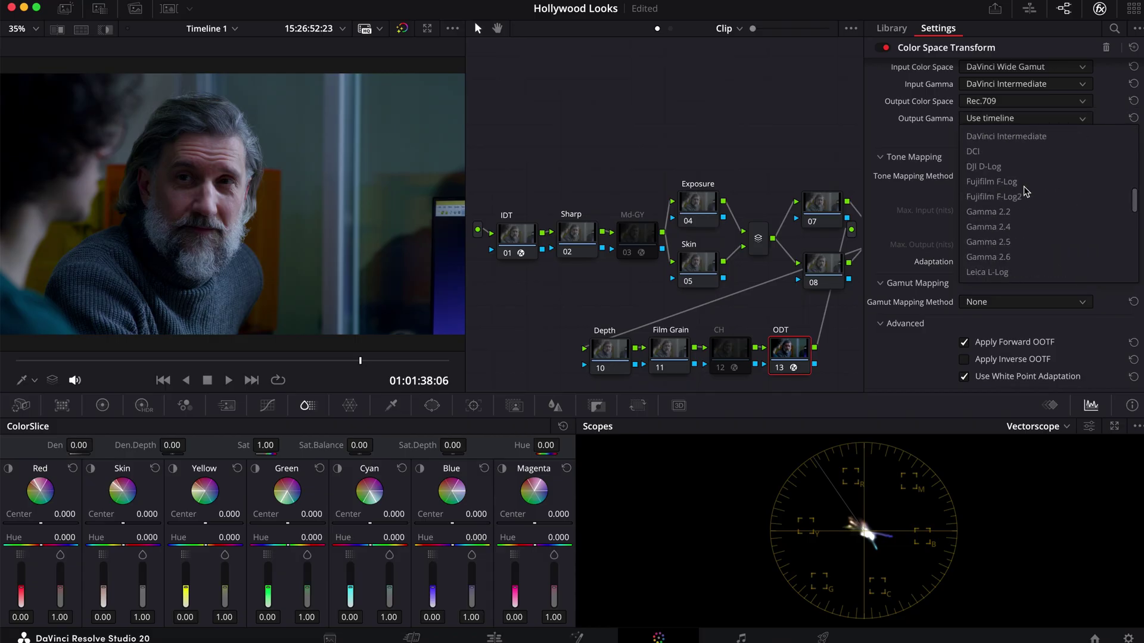
{"action": "left_click", "coordinate": [1014, 230]}
{"action": "left_click", "coordinate": [994, 303]}
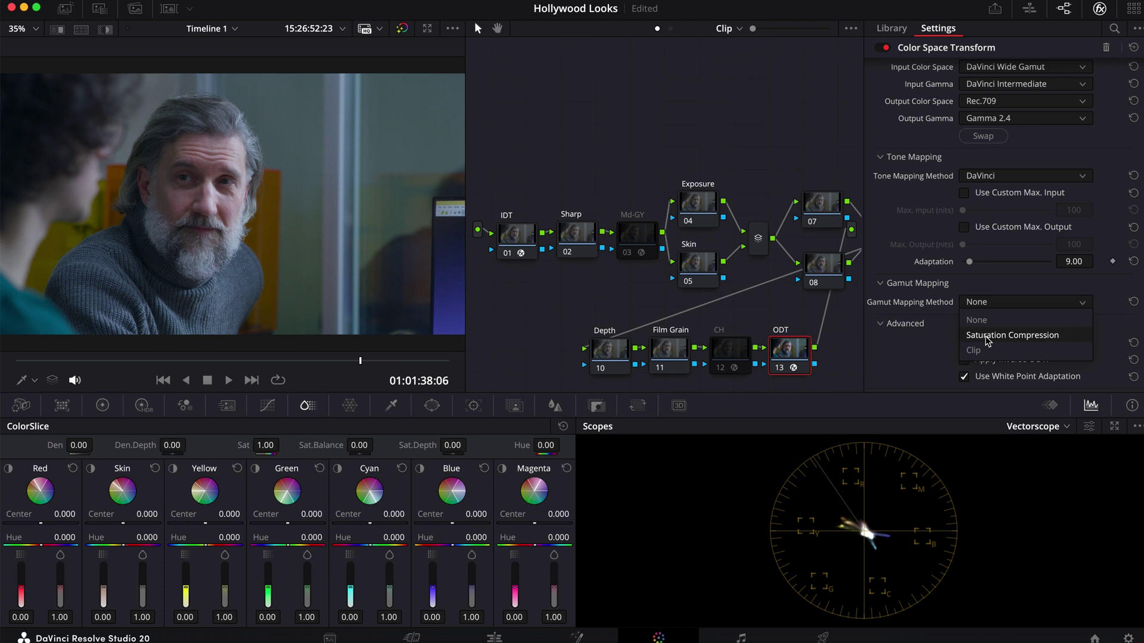
{"action": "left_click", "coordinate": [987, 338]}
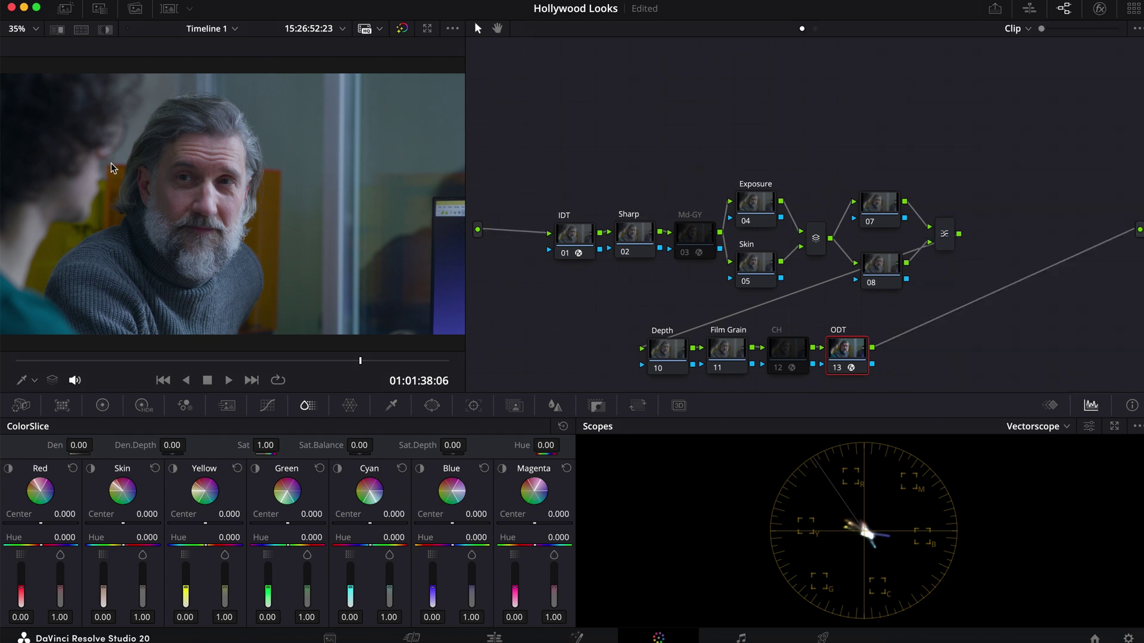
Save the Hollywood Looks project with Cmd+S.
{"action": "key", "text": "super+s"}
Make node 08 black and white with the RGB Mixer's Monochrome option.
{"action": "left_click", "coordinate": [880, 275]}
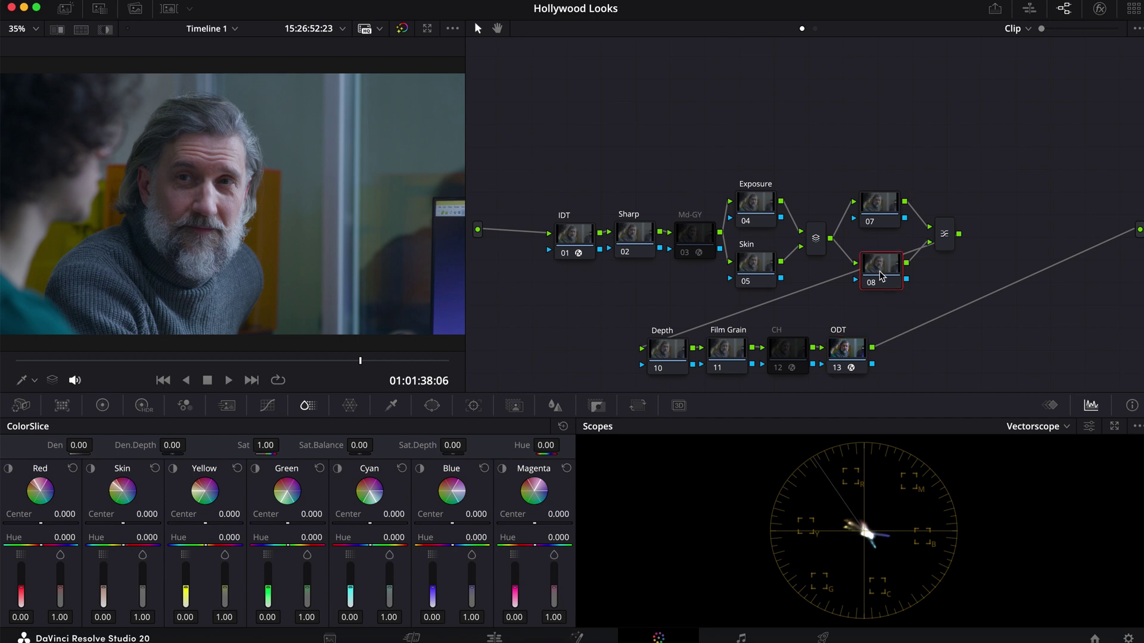
{"action": "left_click", "coordinate": [951, 234]}
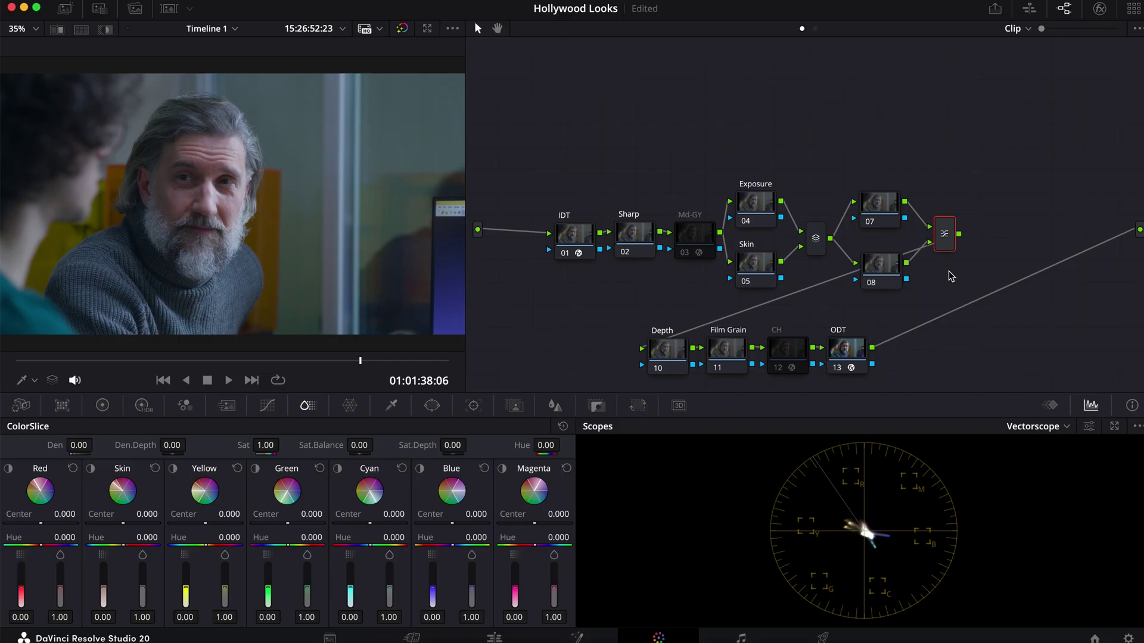
{"action": "left_click", "coordinate": [892, 276]}
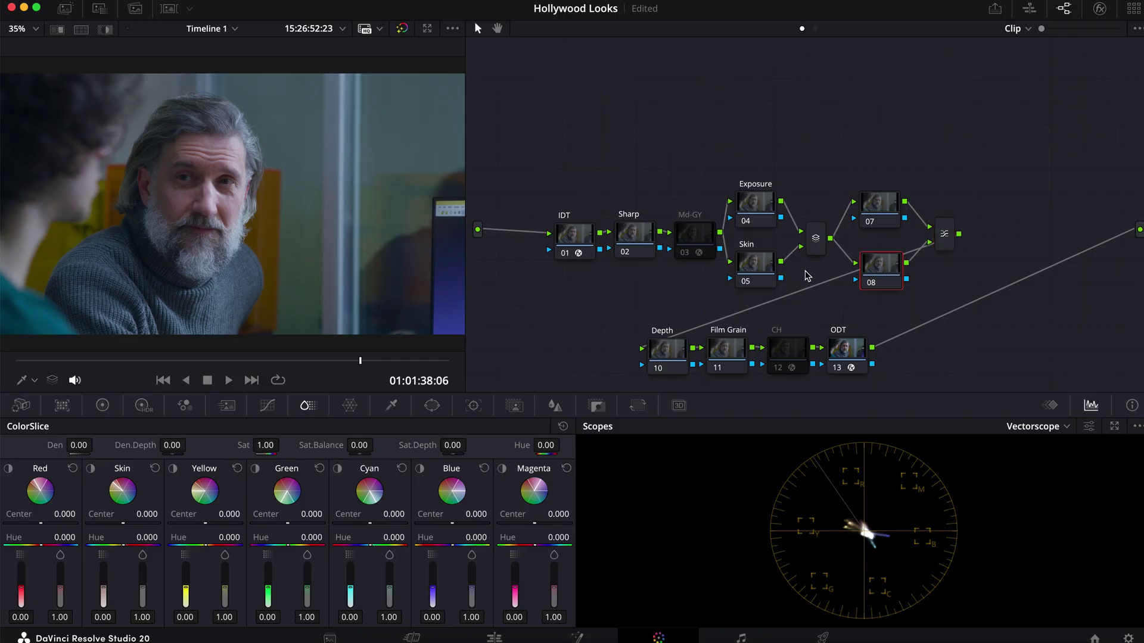
{"action": "left_click", "coordinate": [184, 405]}
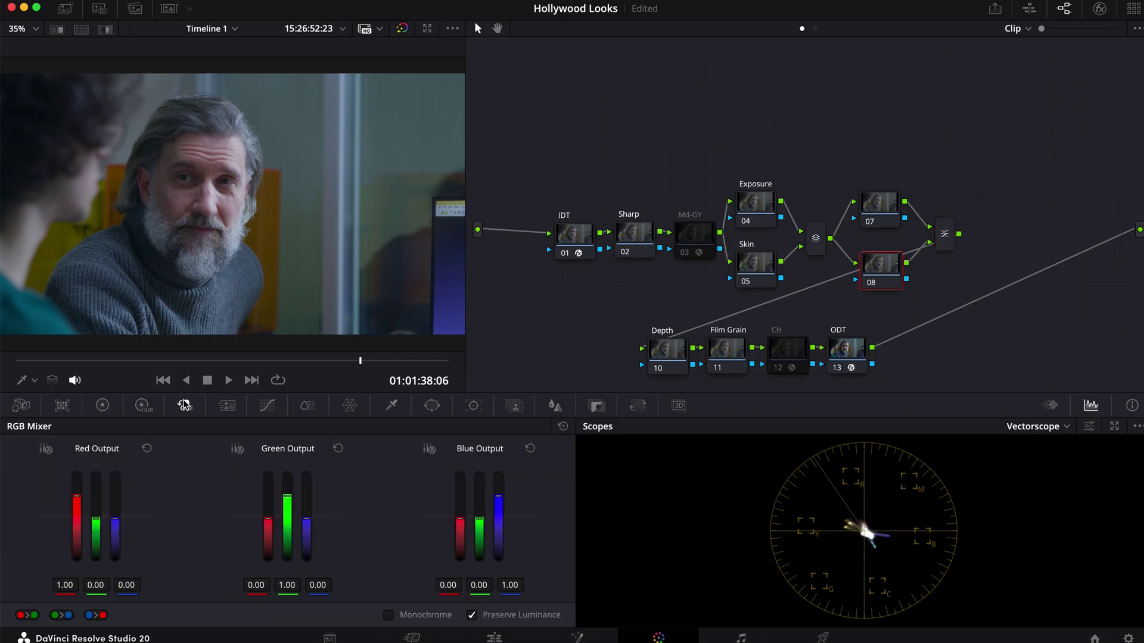
{"action": "left_click", "coordinate": [388, 615]}
{"action": "left_click", "coordinate": [103, 405]}
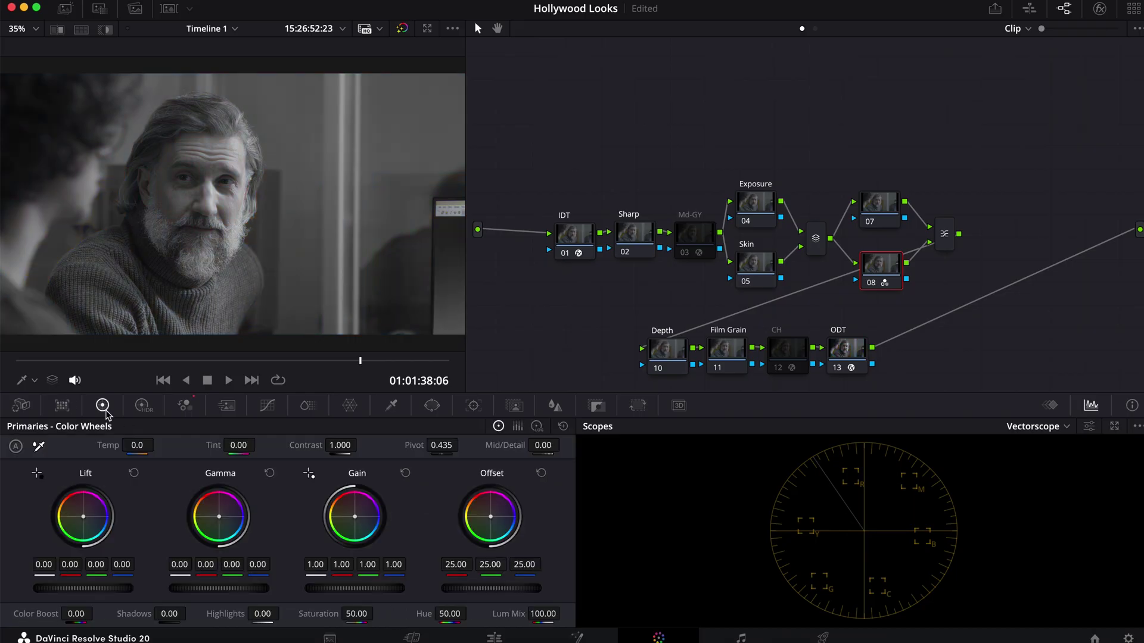
{"action": "left_click", "coordinate": [187, 405]}
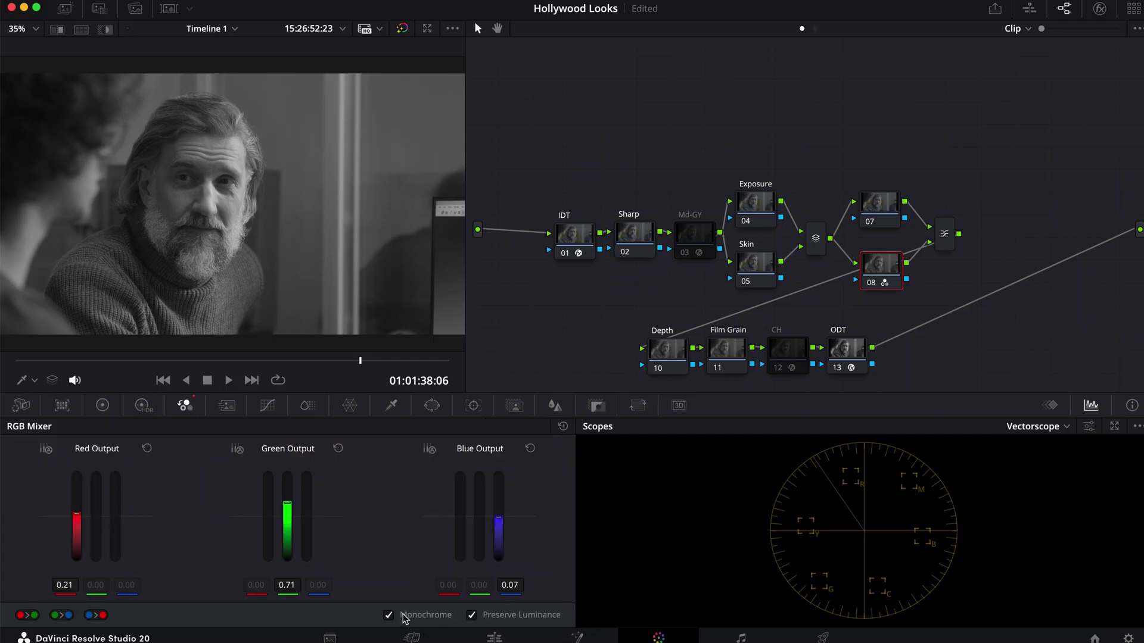
Set the Layer Mixer node's composite mode to Softlight.
{"action": "left_click", "coordinate": [946, 238]}
{"action": "right_click", "coordinate": [947, 241]}
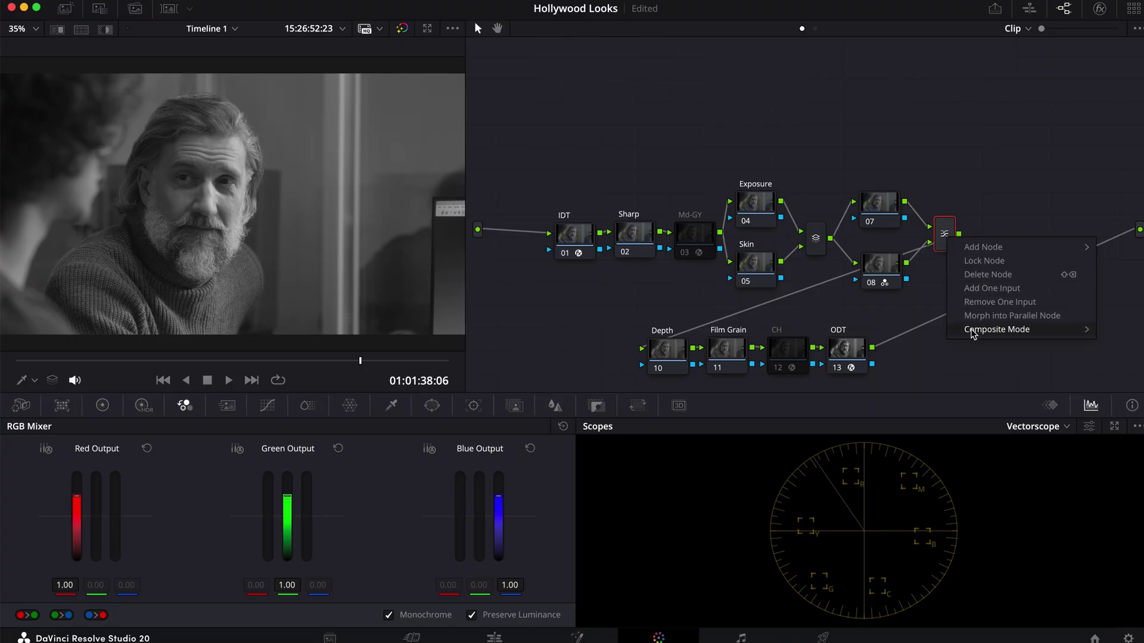
{"action": "mouse_move", "coordinate": [973, 333]}
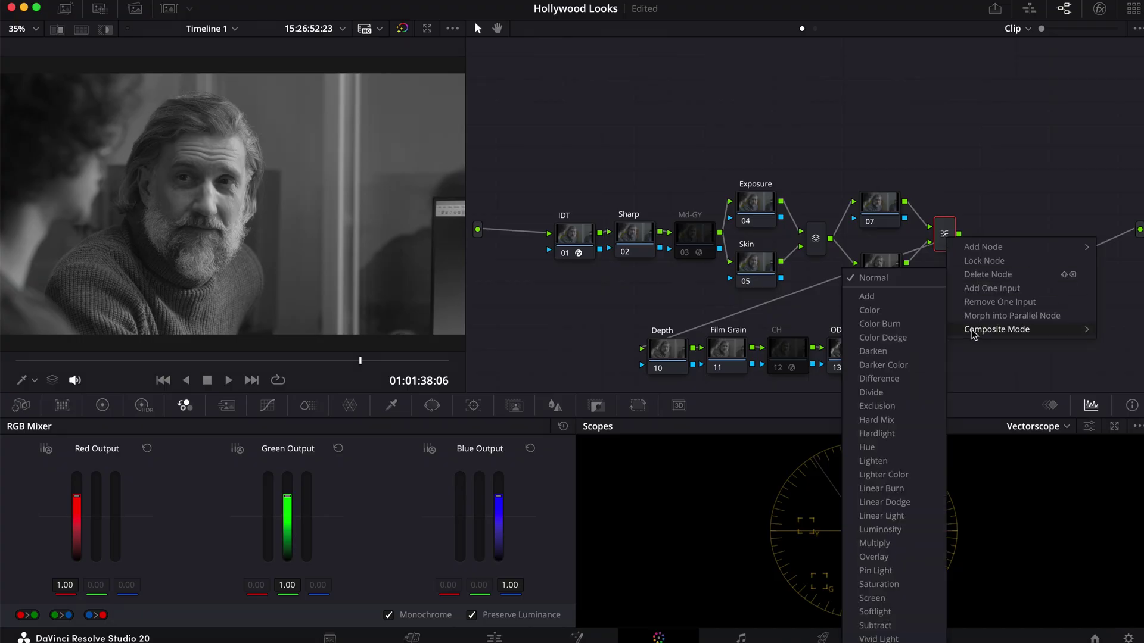
{"action": "left_click", "coordinate": [887, 611]}
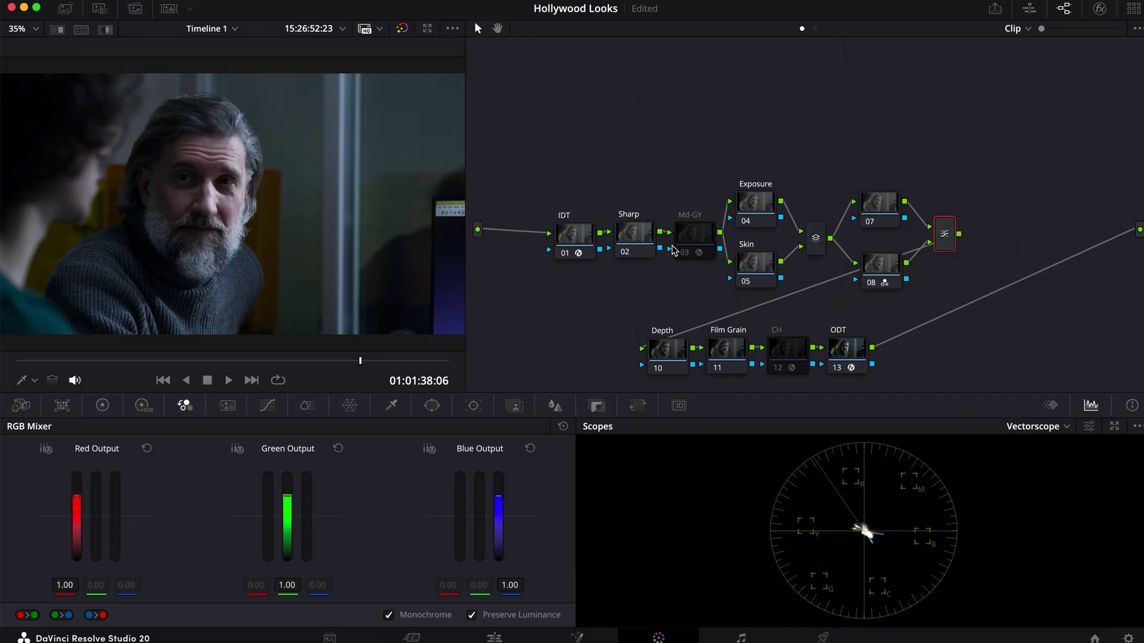
Switch the scopes to the waveform and select the Md-GY node 03.
{"action": "left_click", "coordinate": [1042, 426]}
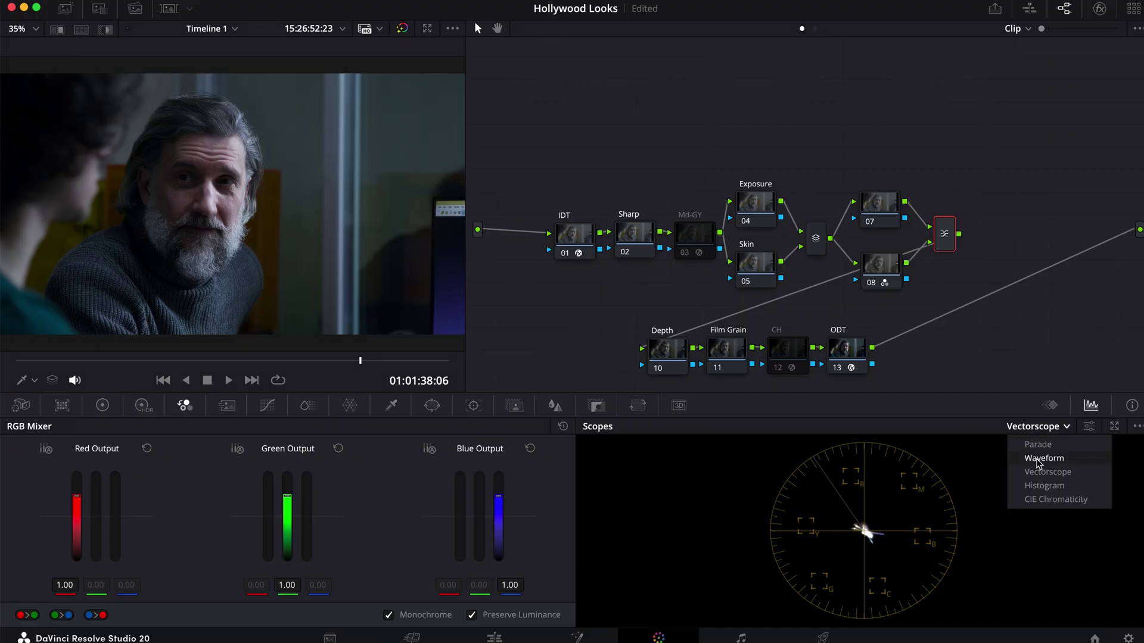
{"action": "left_click", "coordinate": [1043, 458]}
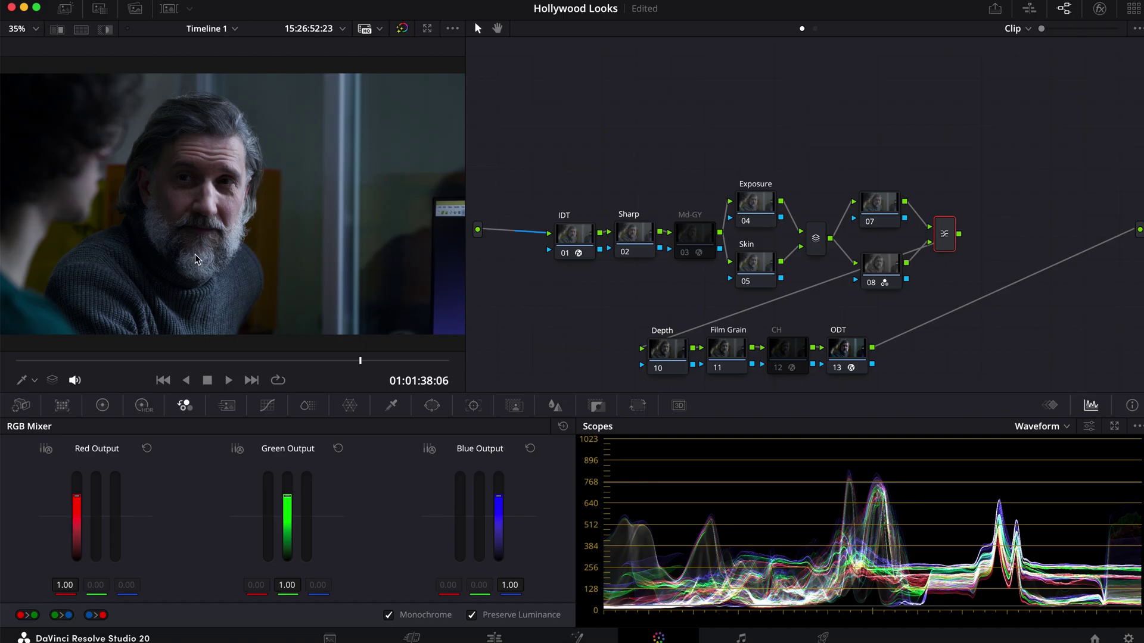
{"action": "left_click", "coordinate": [691, 236]}
{"action": "left_click", "coordinate": [1099, 9]}
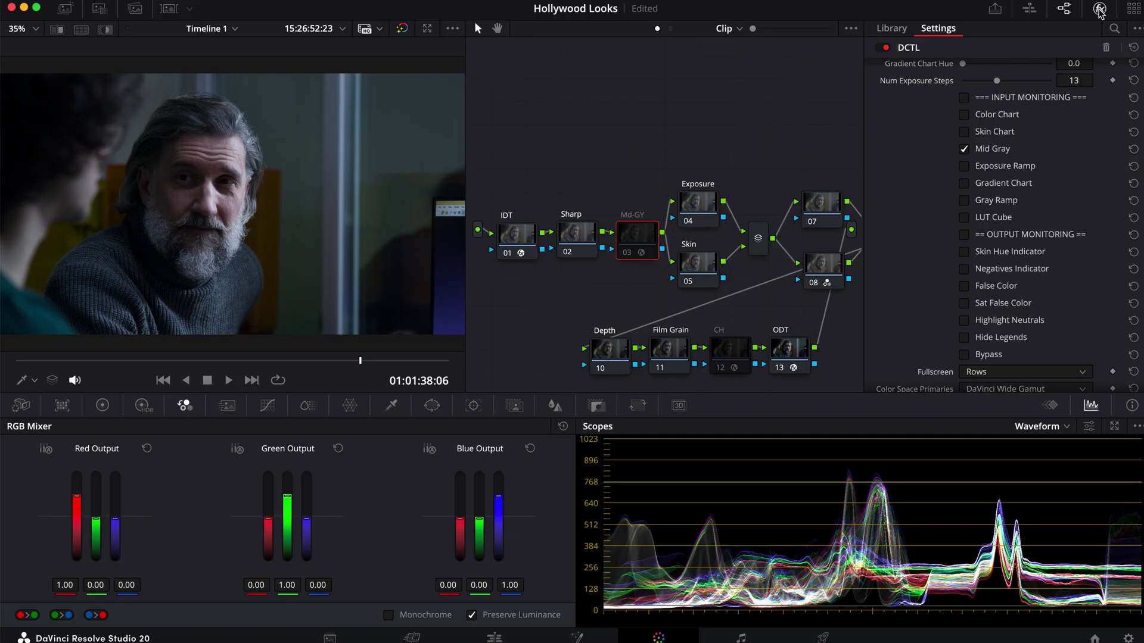
Load the QT_Charts_v1.0 DCTL on node 03 and enable the node.
{"action": "scroll", "coordinate": [909, 115], "scroll_direction": "up", "scroll_amount": 1}
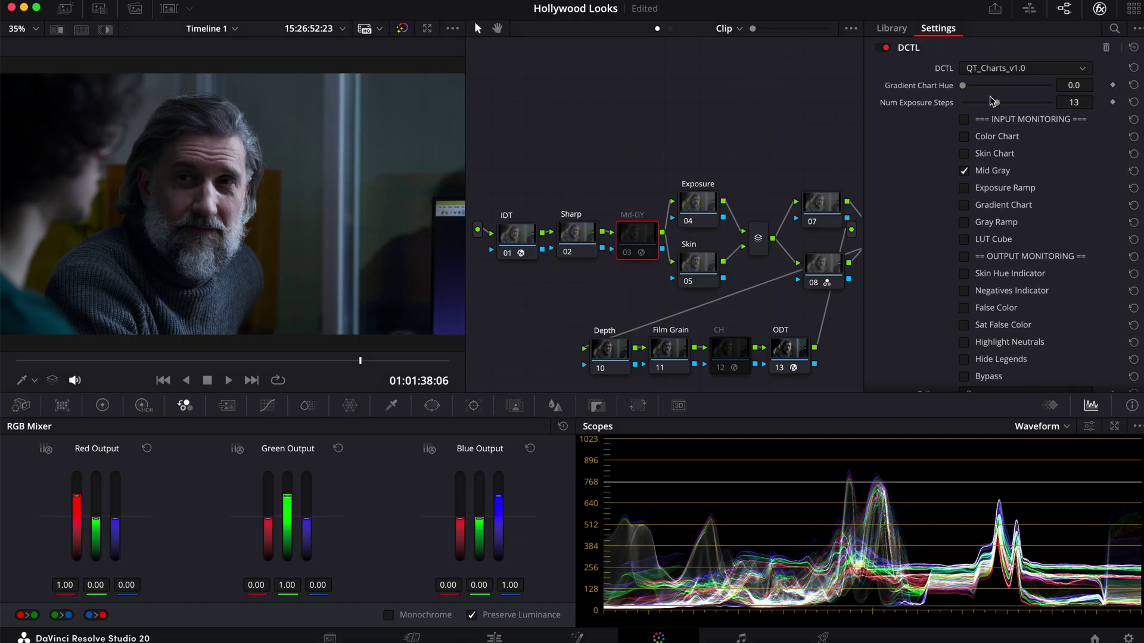
{"action": "left_click", "coordinate": [987, 69]}
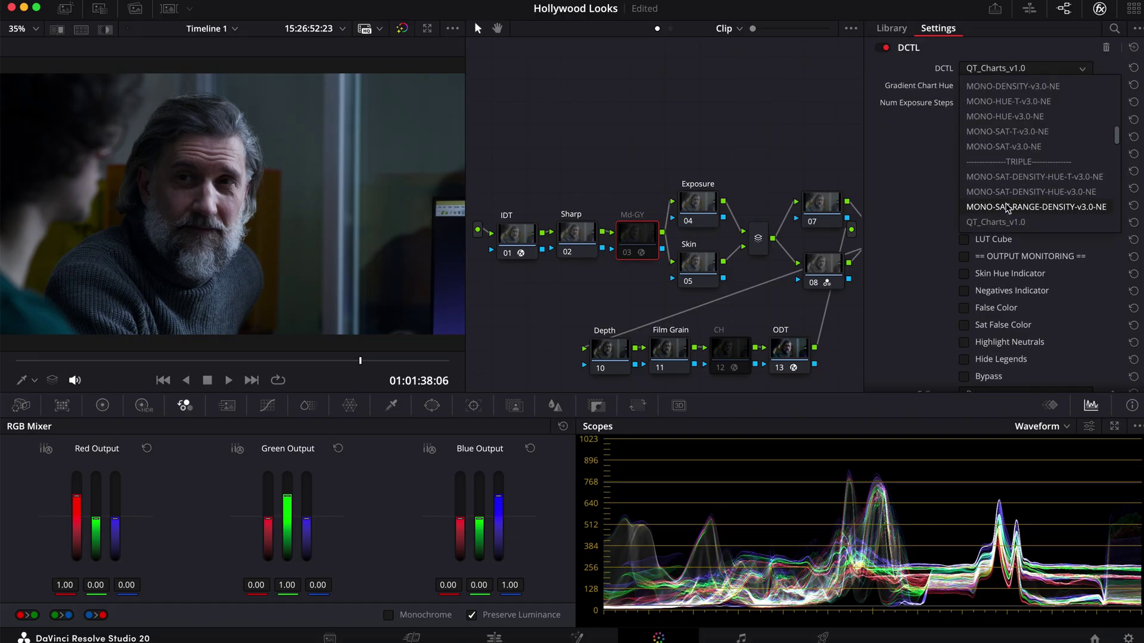
{"action": "scroll", "coordinate": [1010, 208], "scroll_direction": "down", "scroll_amount": 1}
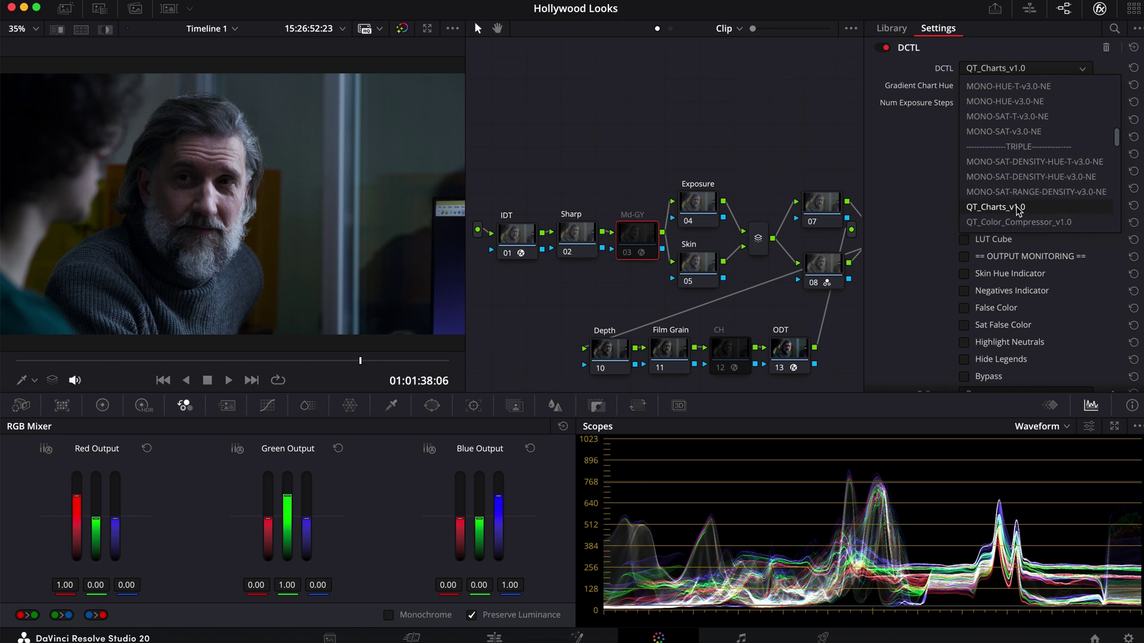
{"action": "left_click", "coordinate": [1019, 209]}
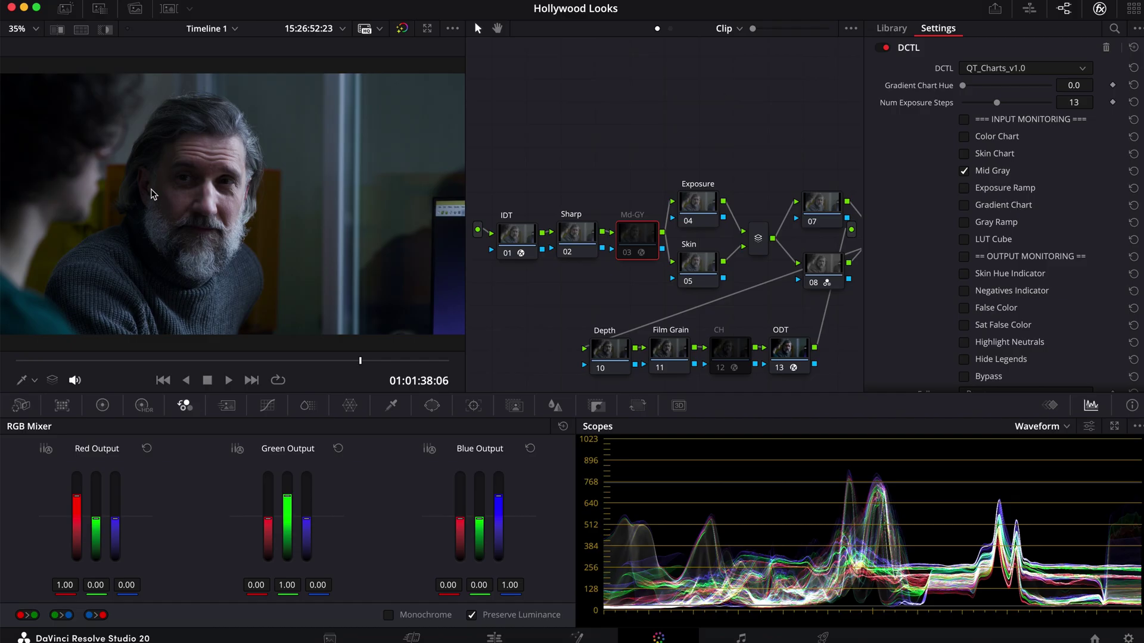
{"action": "scroll", "coordinate": [969, 359], "scroll_direction": "down", "scroll_amount": 3}
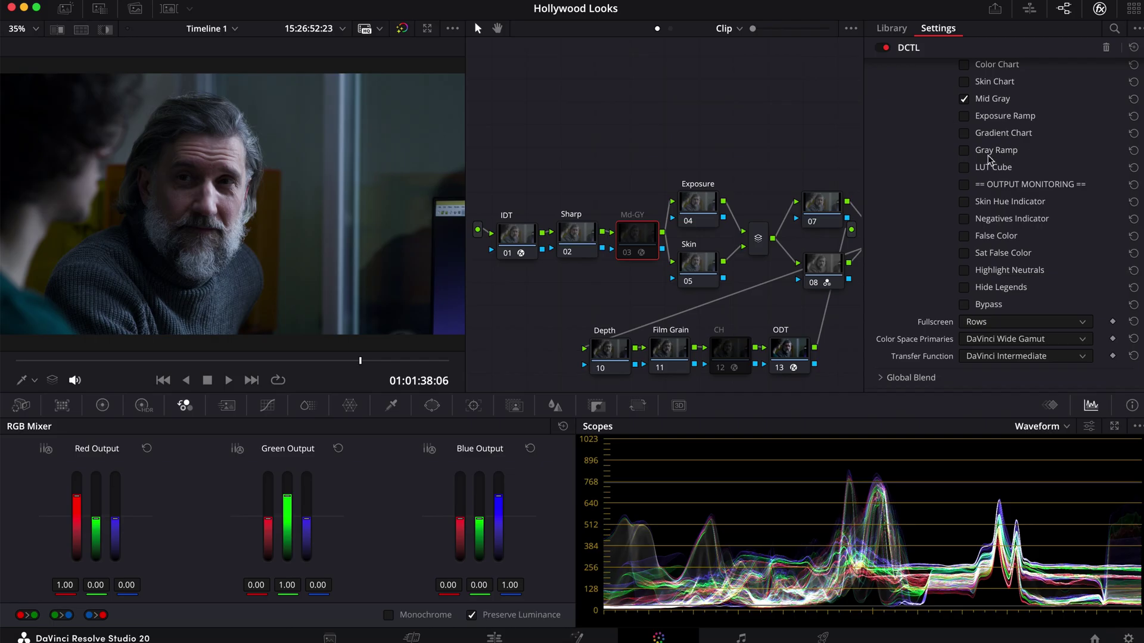
{"action": "scroll", "coordinate": [995, 109], "scroll_direction": "up", "scroll_amount": 1}
{"action": "scroll", "coordinate": [994, 106], "scroll_direction": "up", "scroll_amount": 3}
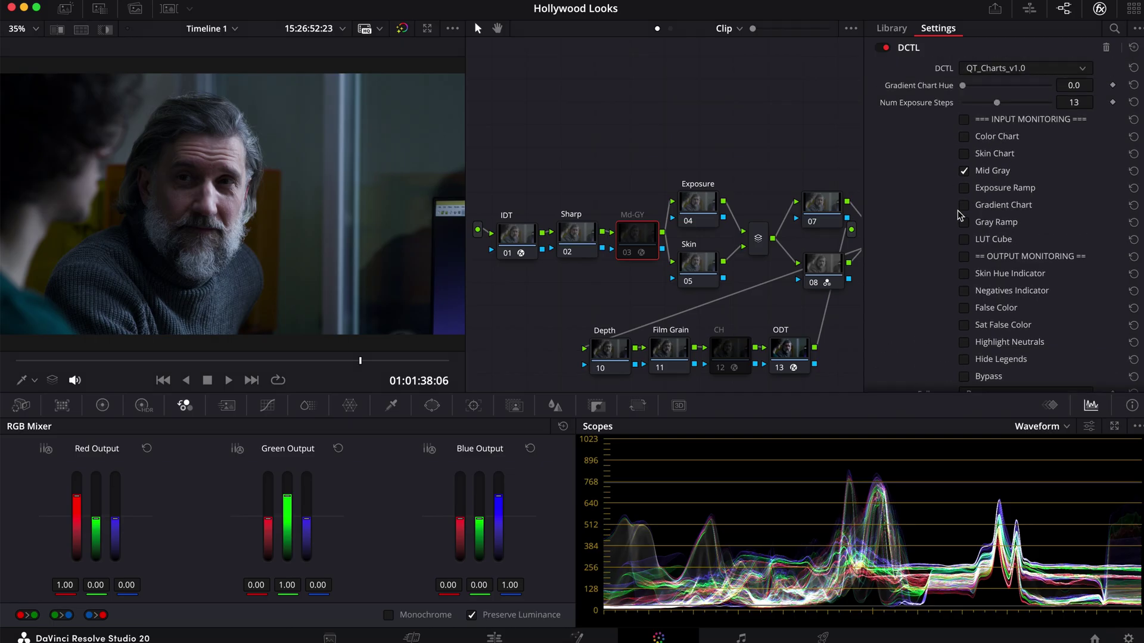
{"action": "key", "text": "super+d"}
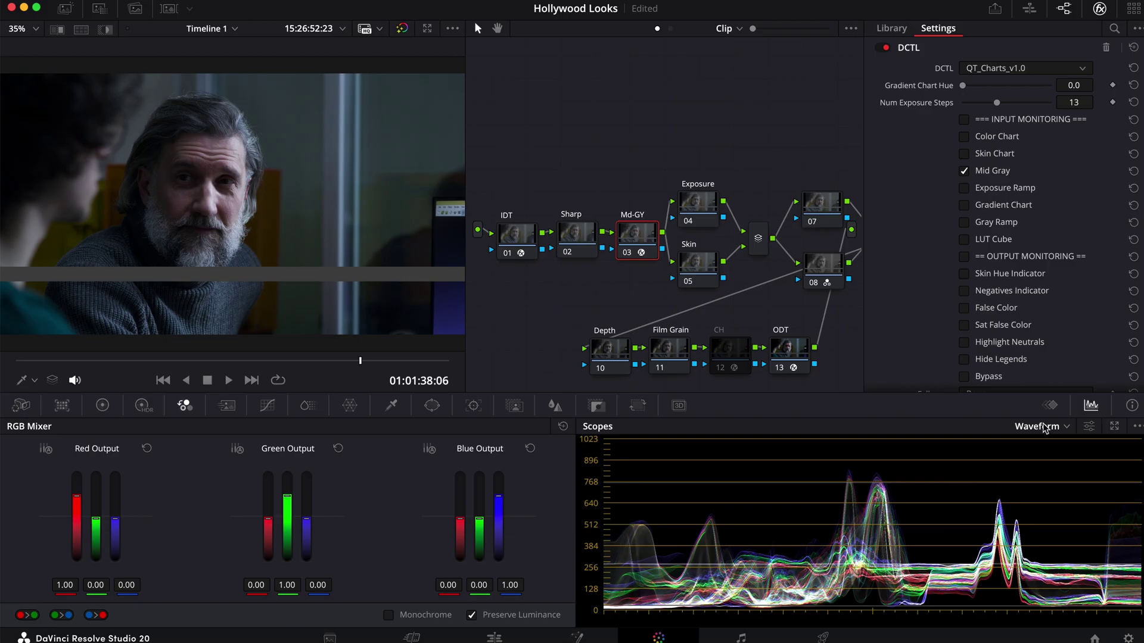
Set the waveform scope to display luma (Y) only.
{"action": "left_click", "coordinate": [1090, 427]}
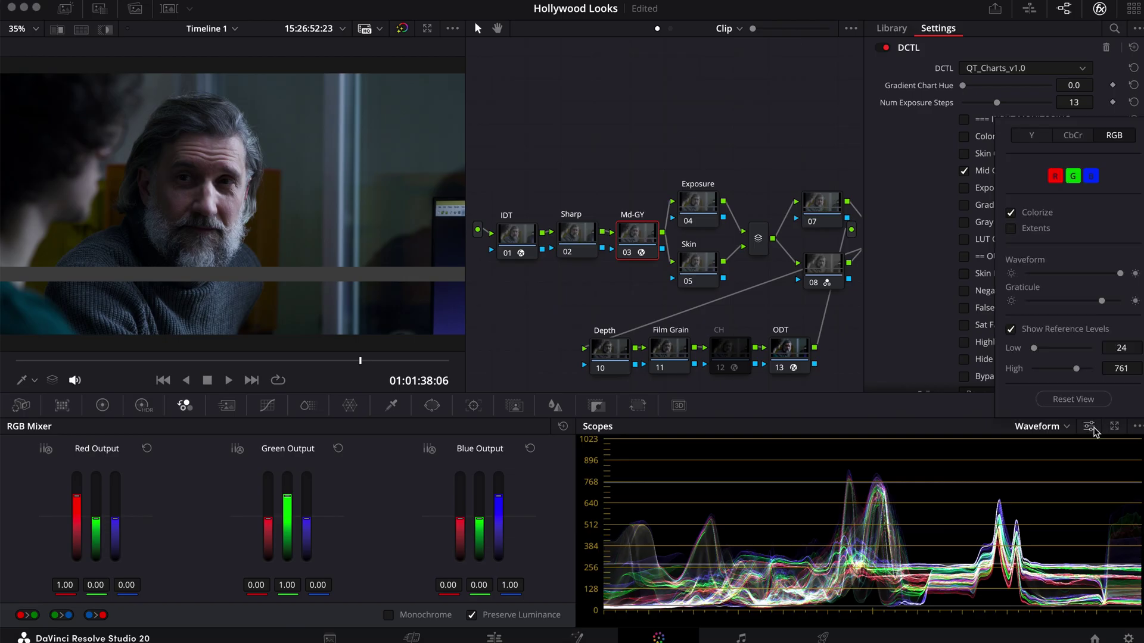
{"action": "left_click", "coordinate": [1043, 141]}
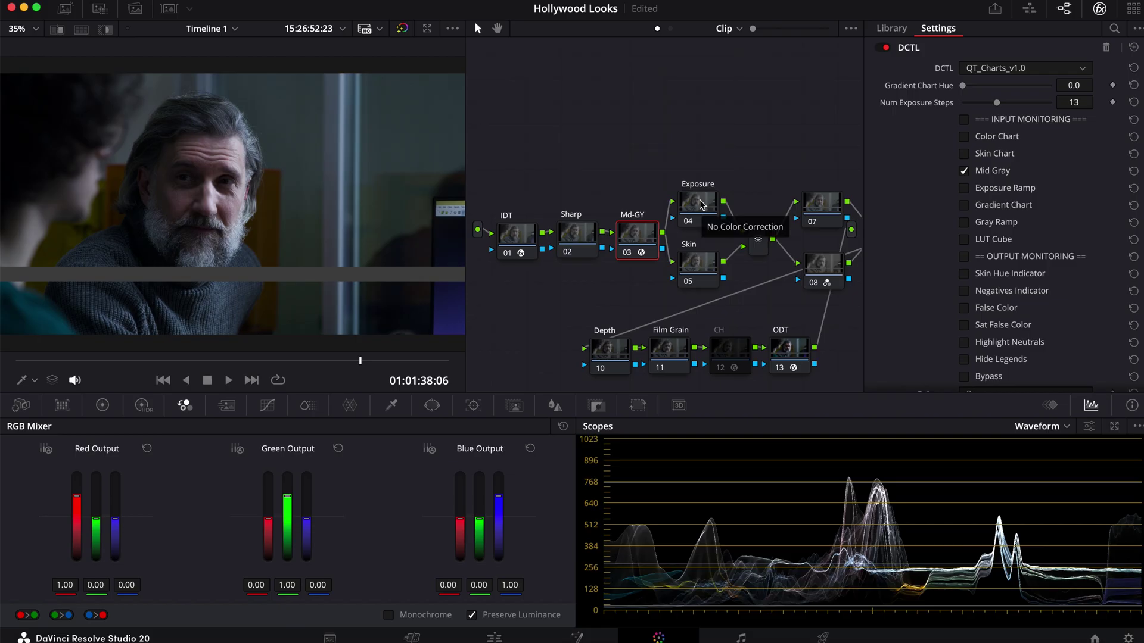
{"action": "scroll", "coordinate": [136, 205], "scroll_direction": "up", "scroll_amount": 4}
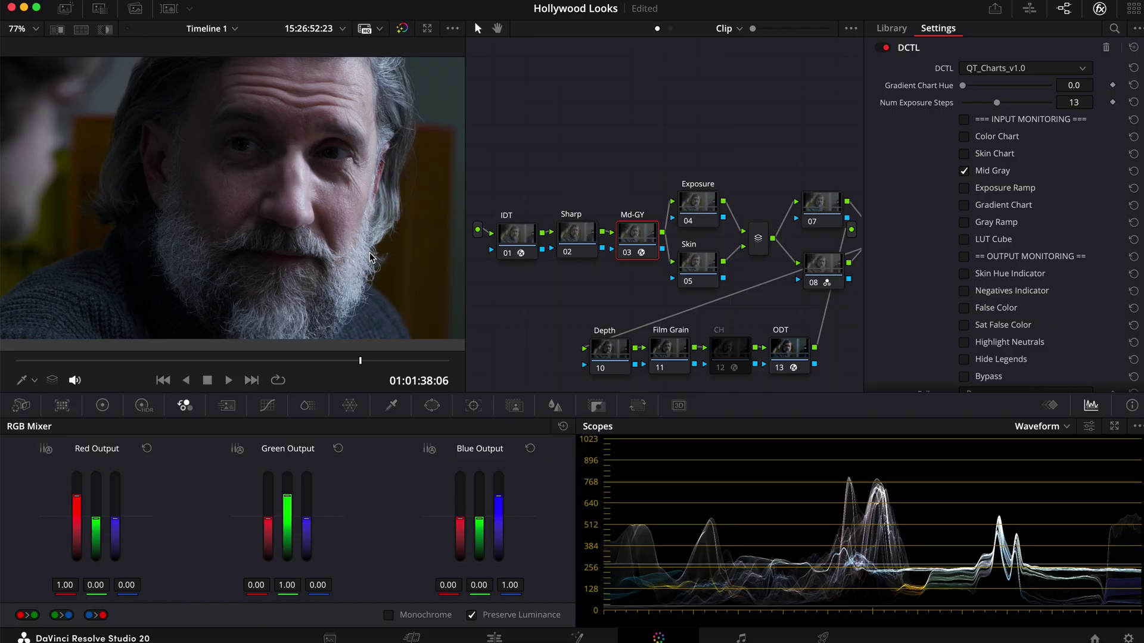
{"action": "scroll", "coordinate": [369, 257], "scroll_direction": "down", "scroll_amount": 3}
Fit the whole frame in the viewer and disable the Md-GY node.
{"action": "left_click", "coordinate": [19, 27]}
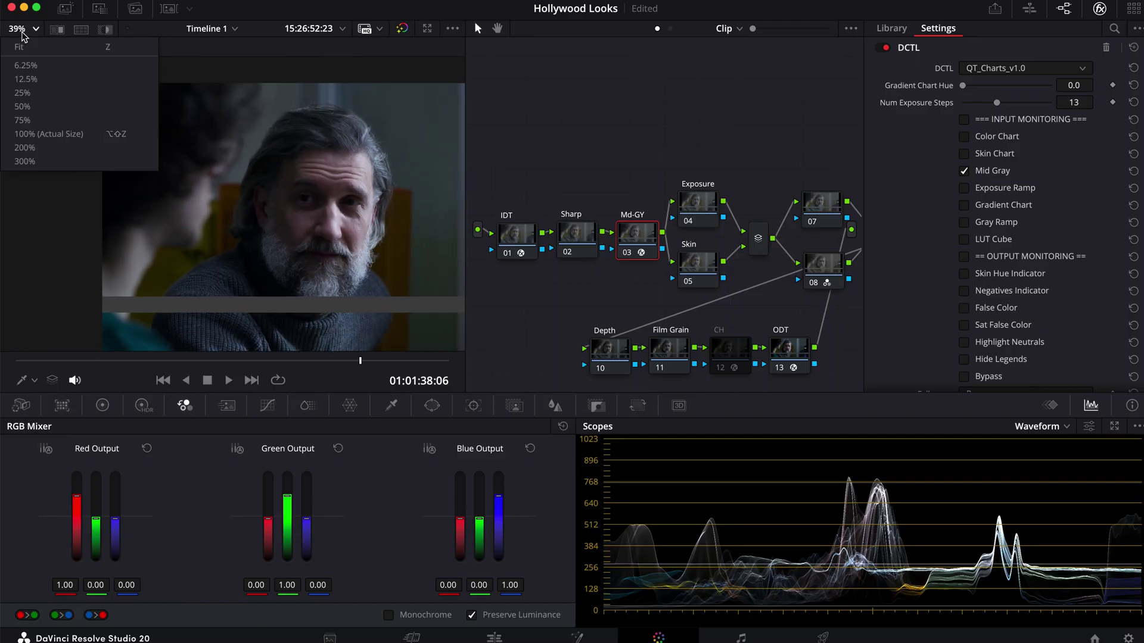
{"action": "left_click", "coordinate": [27, 53]}
{"action": "left_click", "coordinate": [34, 30]}
{"action": "left_click", "coordinate": [29, 53]}
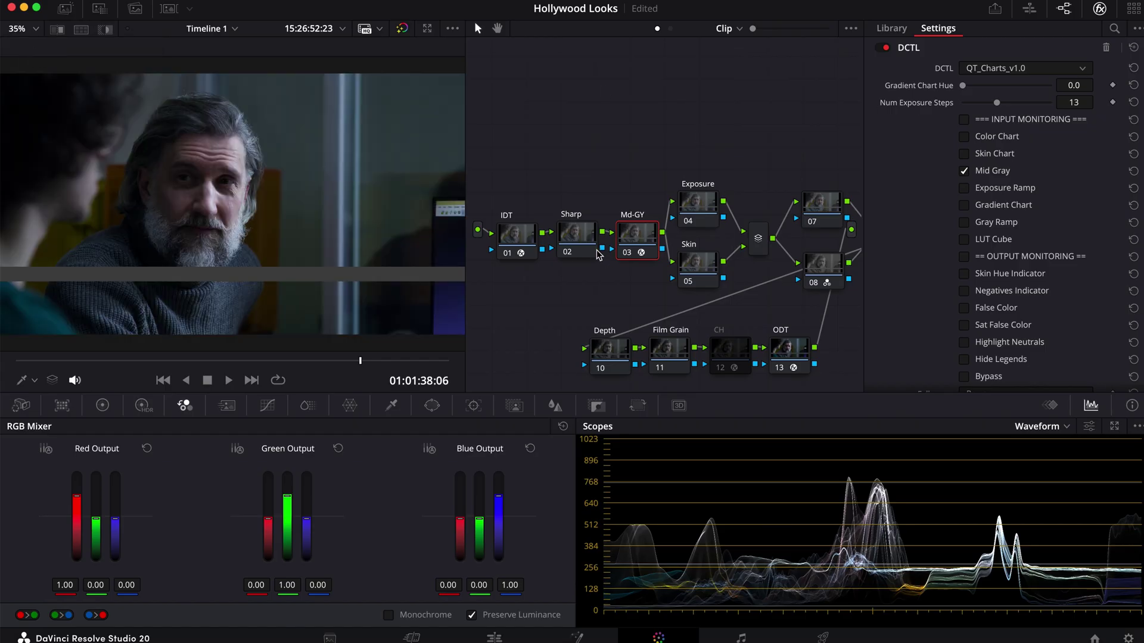
{"action": "key", "text": "ctrl+d"}
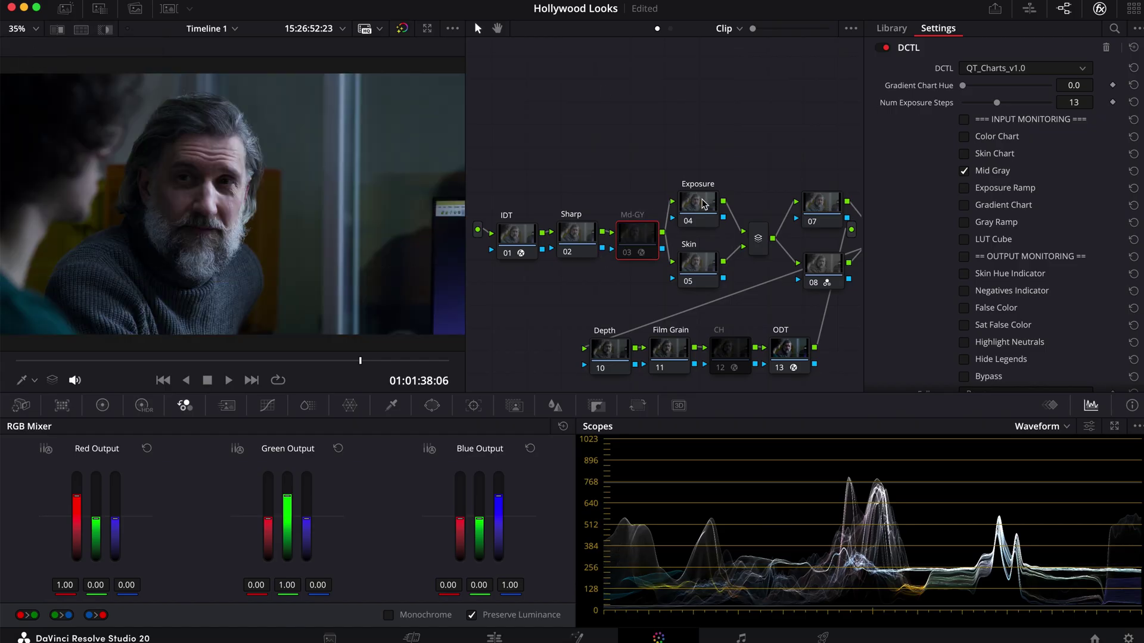
Relabel node 04 as 'Contrast' in place of 'Exposure'.
{"action": "left_click", "coordinate": [697, 204]}
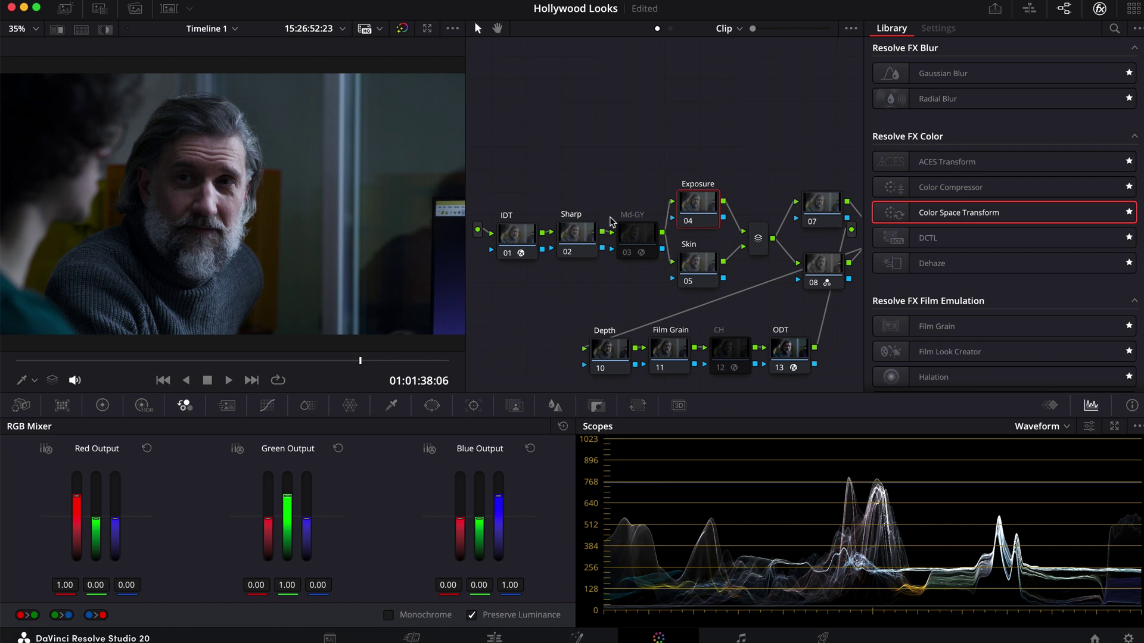
{"action": "right_click", "coordinate": [699, 200]}
{"action": "left_click", "coordinate": [723, 226]}
{"action": "type", "text": "Contrast"}
{"action": "left_click", "coordinate": [702, 195]}
{"action": "left_click", "coordinate": [592, 124]}
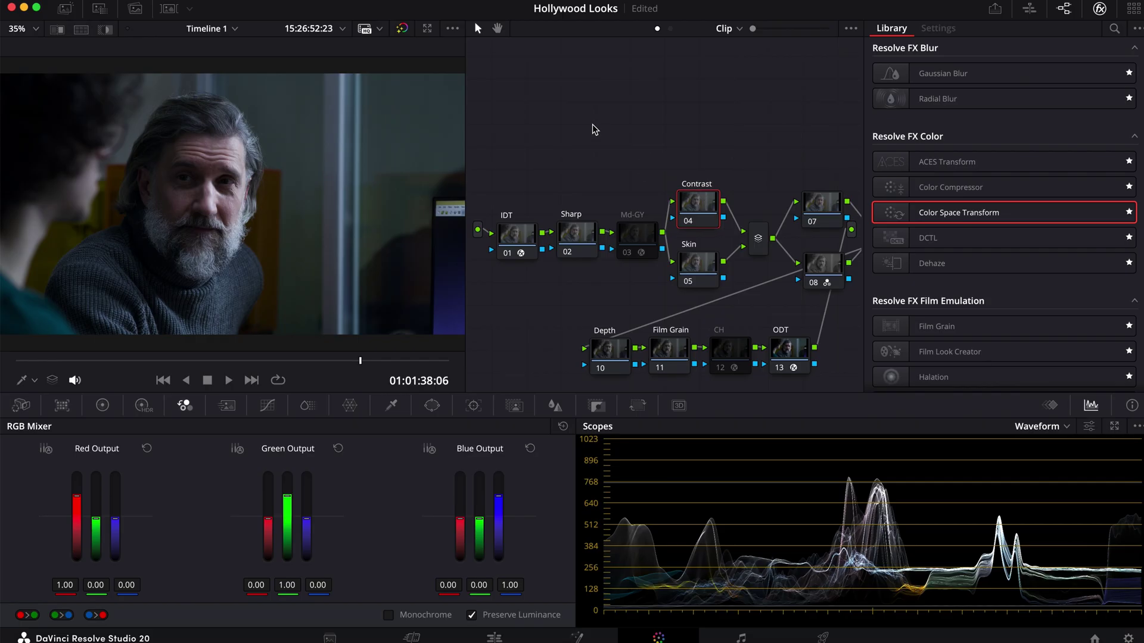
Pop out the Curves palette, pull the white point down and lift the black point.
{"action": "left_click", "coordinate": [273, 406]}
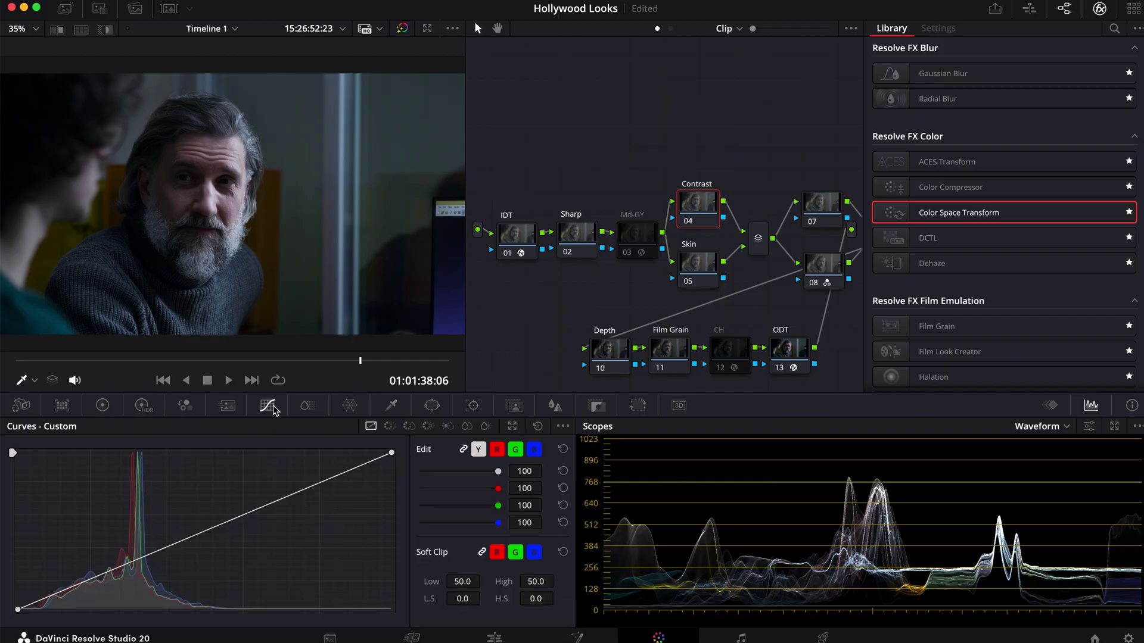
{"action": "left_click", "coordinate": [511, 427]}
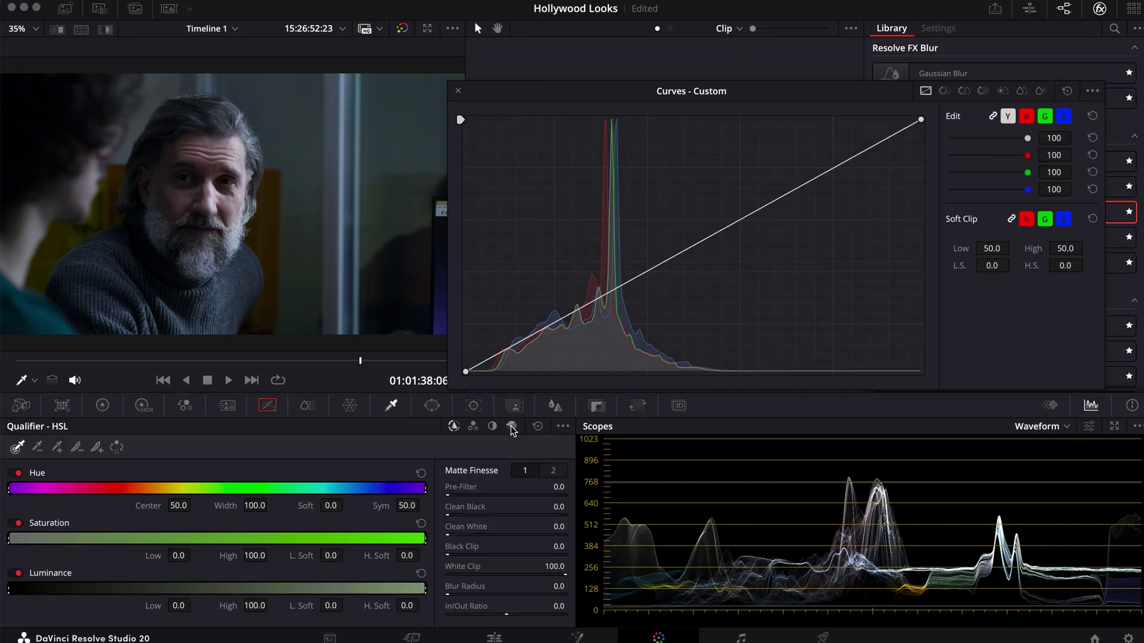
{"action": "left_click_drag", "start_coordinate": [922, 124], "coordinate": [922, 178]}
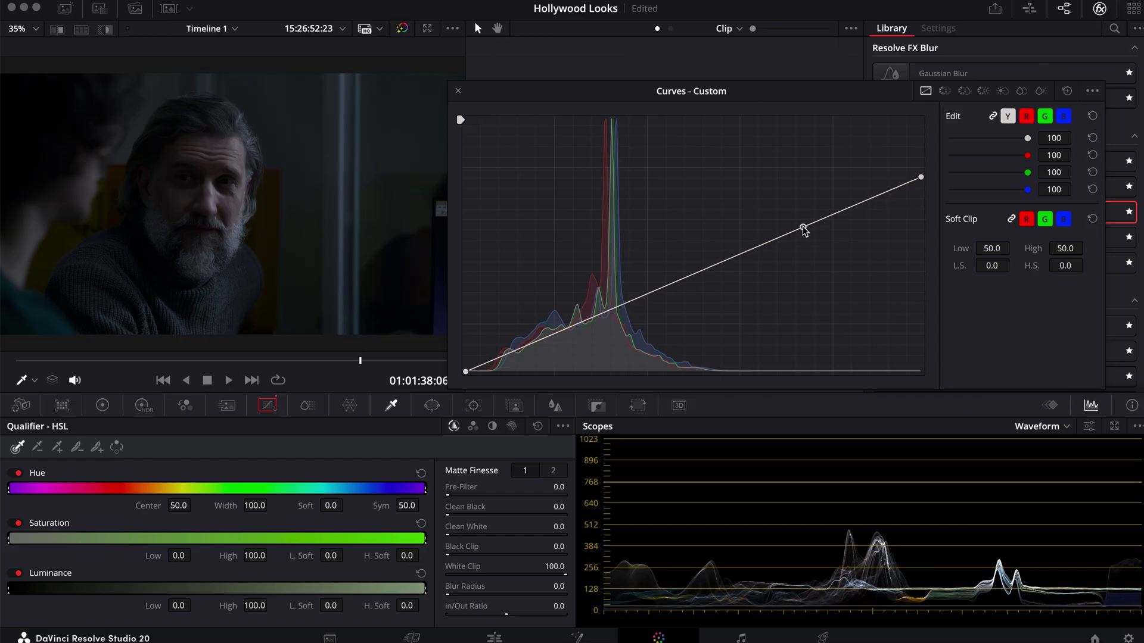
{"action": "left_click_drag", "start_coordinate": [792, 231], "coordinate": [785, 225]}
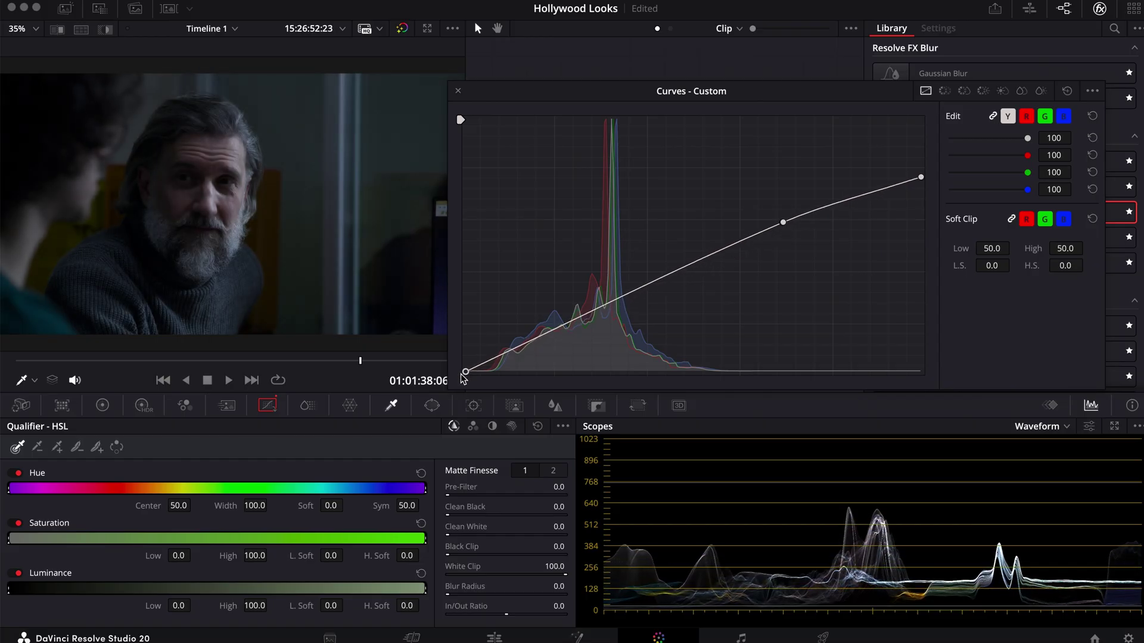
{"action": "left_click_drag", "start_coordinate": [465, 371], "coordinate": [521, 354]}
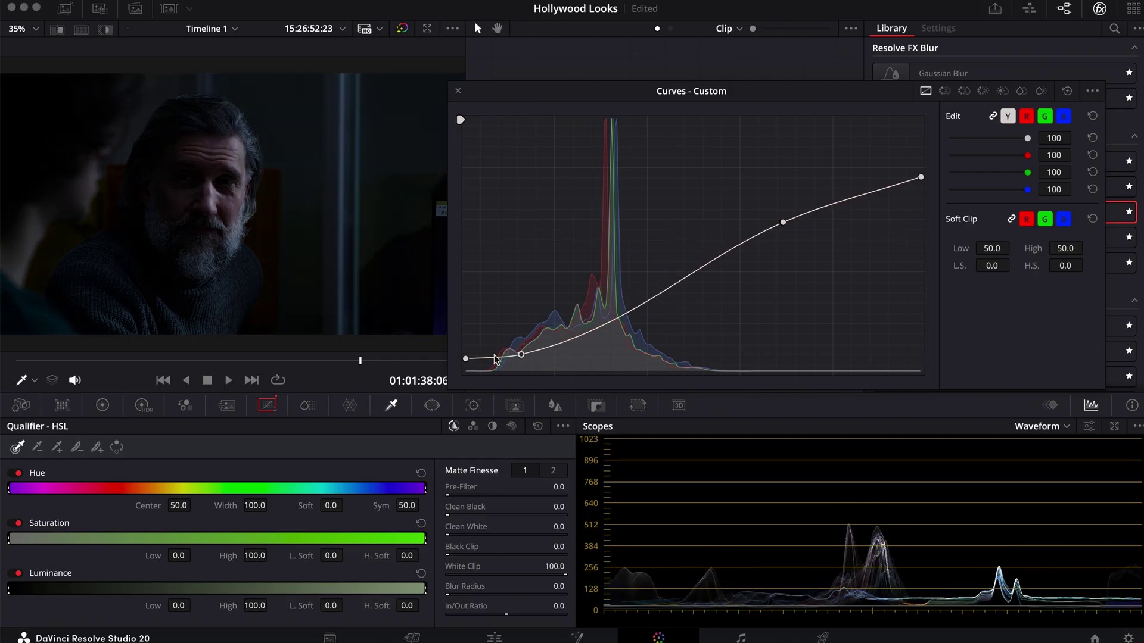
{"action": "key", "text": "ctrl+d"}
{"action": "key", "text": "ctrl+d"}
Add lower-midtone and midtone points and fine-tune all points into an S-curve.
{"action": "left_click_drag", "start_coordinate": [521, 356], "coordinate": [521, 356]}
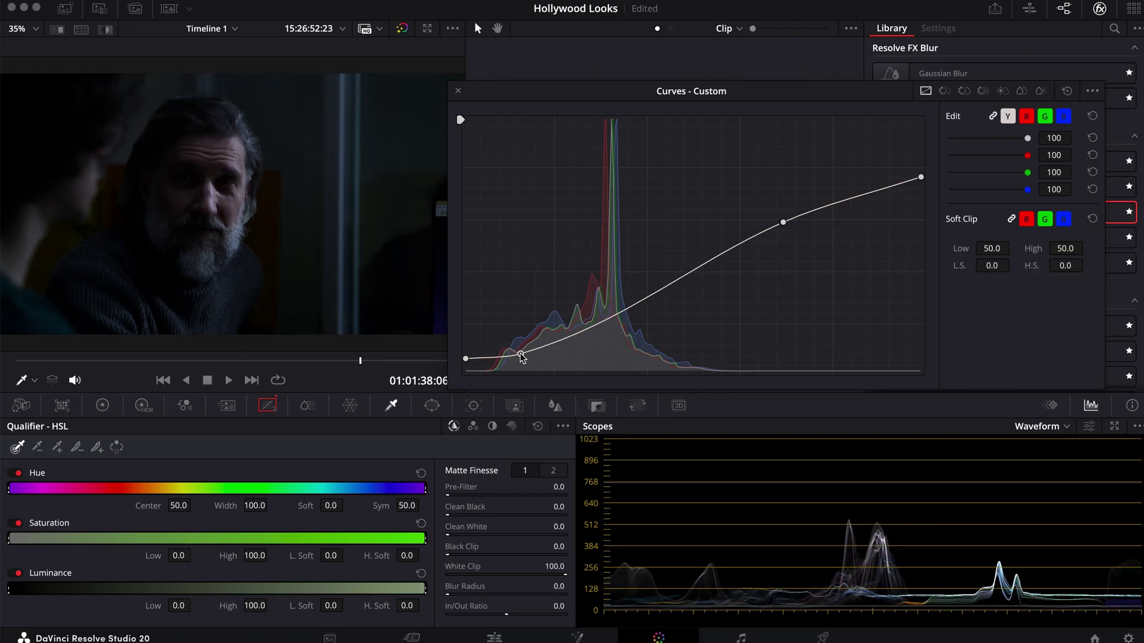
{"action": "left_click", "coordinate": [583, 327]}
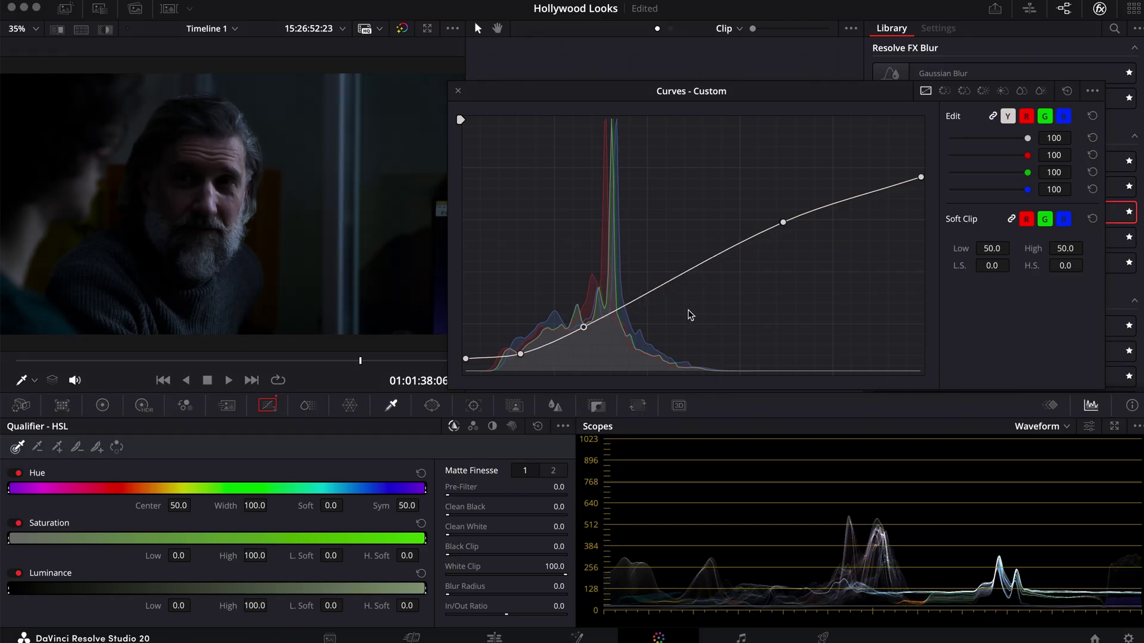
{"action": "left_click", "coordinate": [679, 272]}
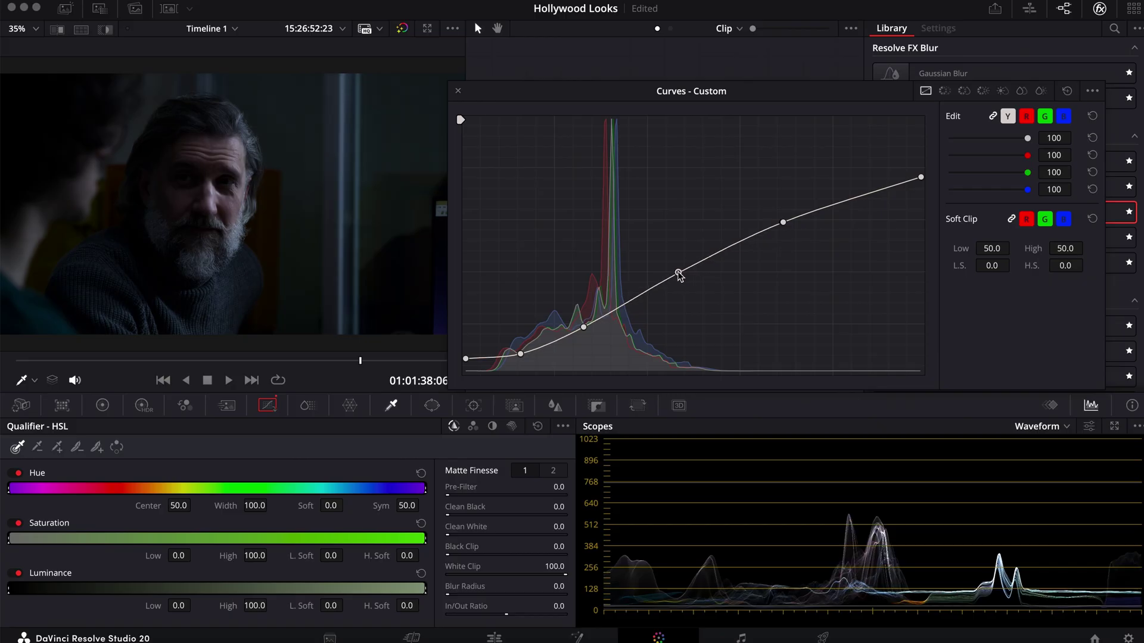
{"action": "left_click_drag", "start_coordinate": [679, 273], "coordinate": [681, 276]}
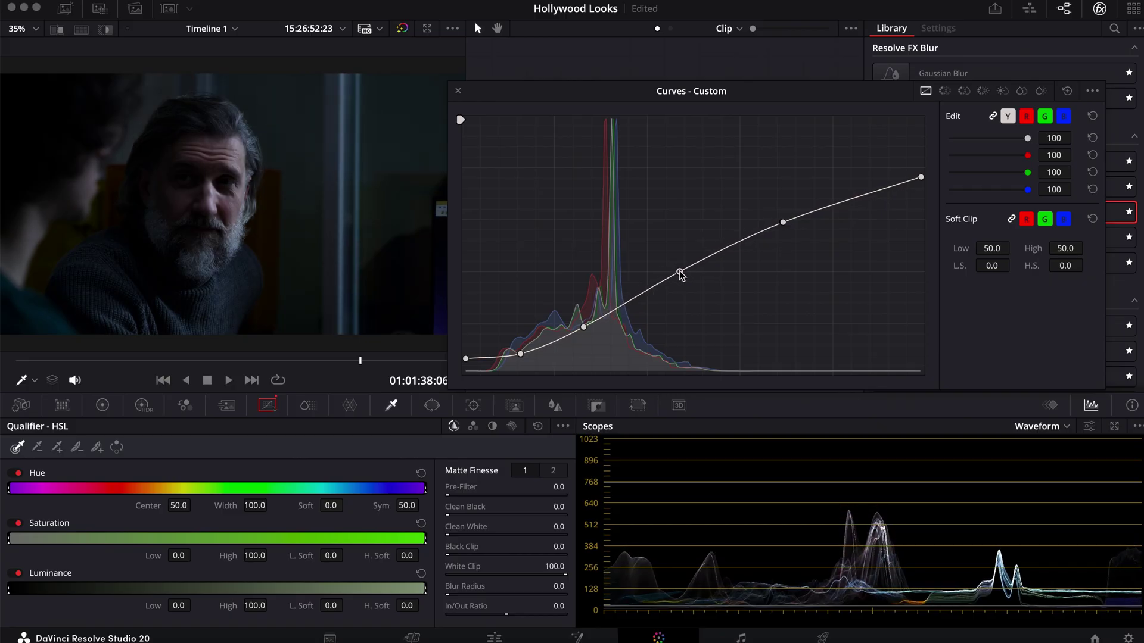
{"action": "left_click_drag", "start_coordinate": [783, 222], "coordinate": [792, 215]}
{"action": "left_click_drag", "start_coordinate": [921, 177], "coordinate": [922, 164]}
{"action": "mouse_move", "coordinate": [680, 272]}
{"action": "left_mouse_down"}
{"action": "mouse_move", "coordinate": [707, 261]}
{"action": "mouse_move", "coordinate": [687, 273]}
{"action": "left_mouse_up"}
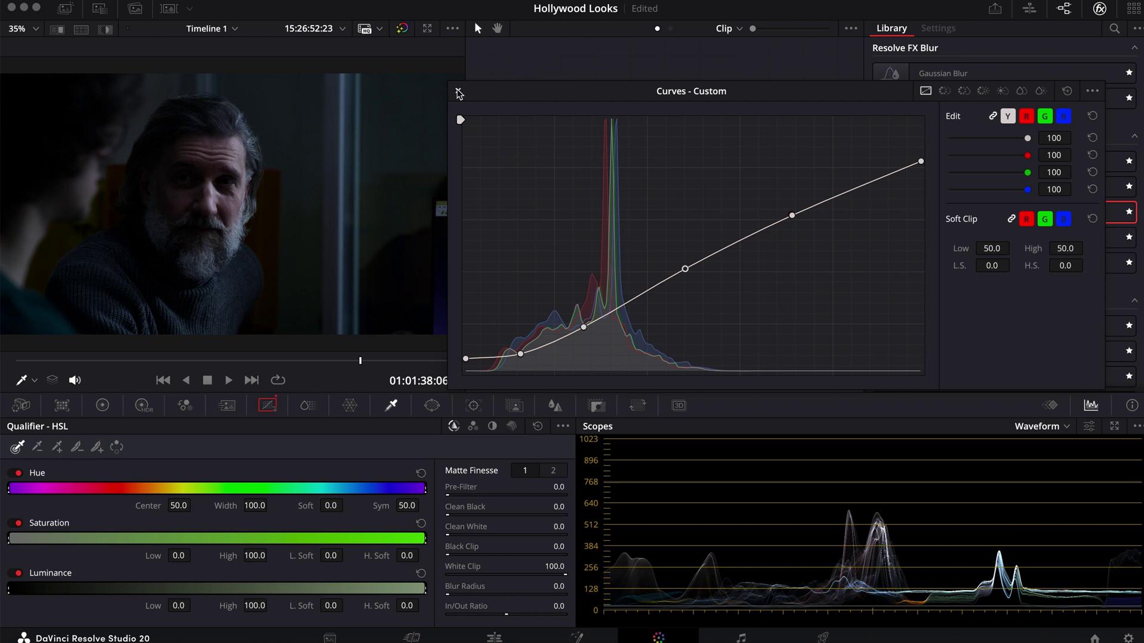
Close the floating curves, show the HDR wheels and re-enable the Md-GY node.
{"action": "left_click", "coordinate": [458, 93]}
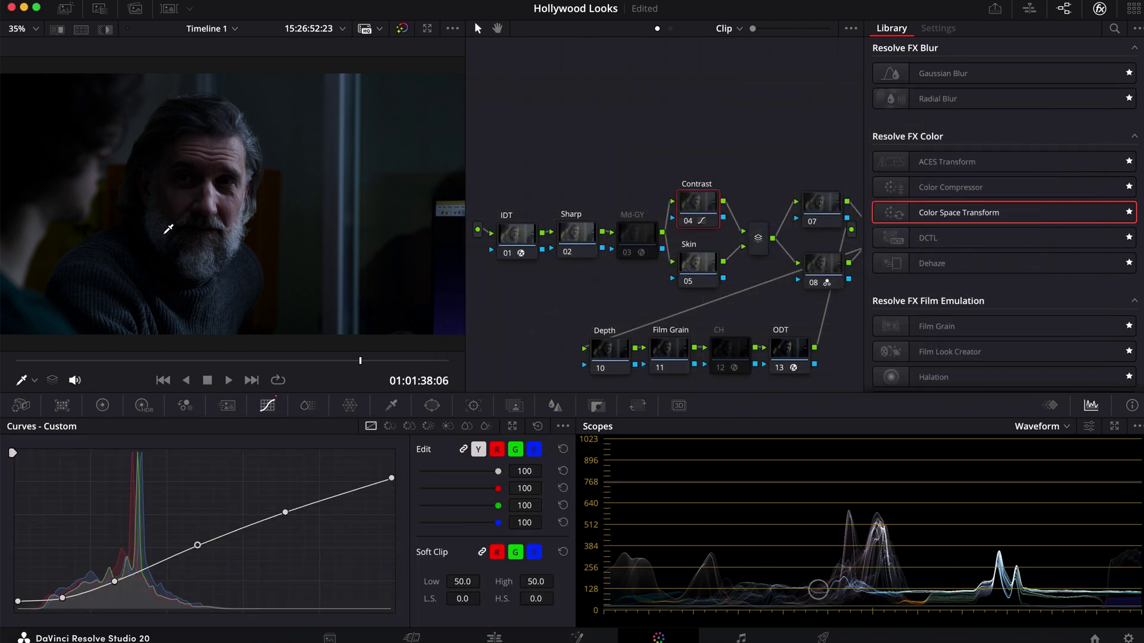
{"action": "left_click", "coordinate": [143, 407]}
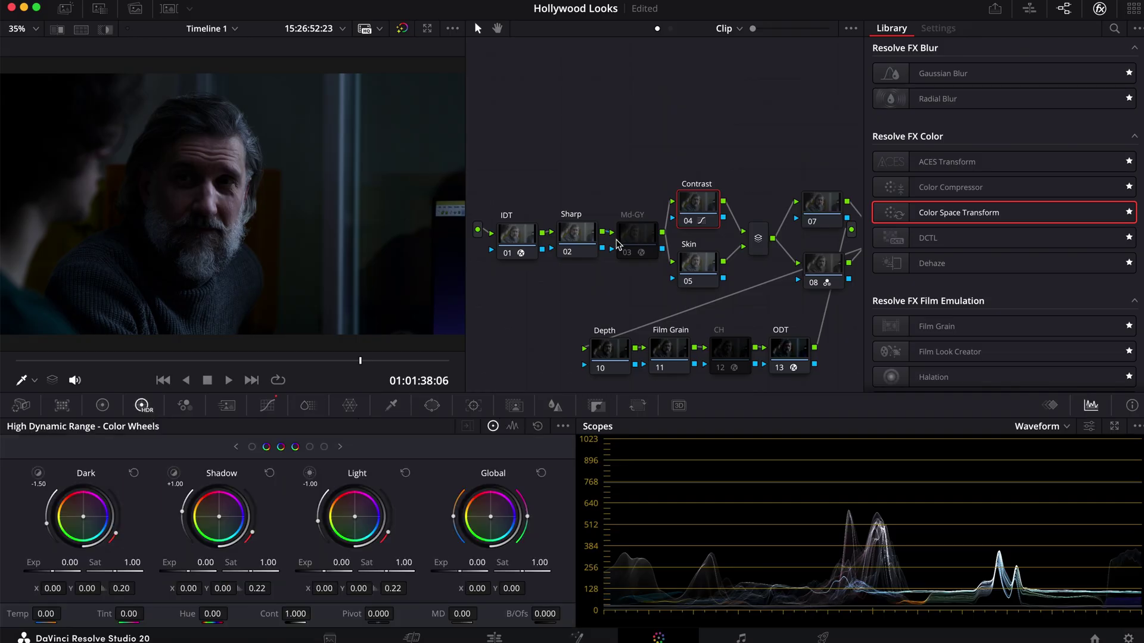
{"action": "left_click", "coordinate": [642, 238]}
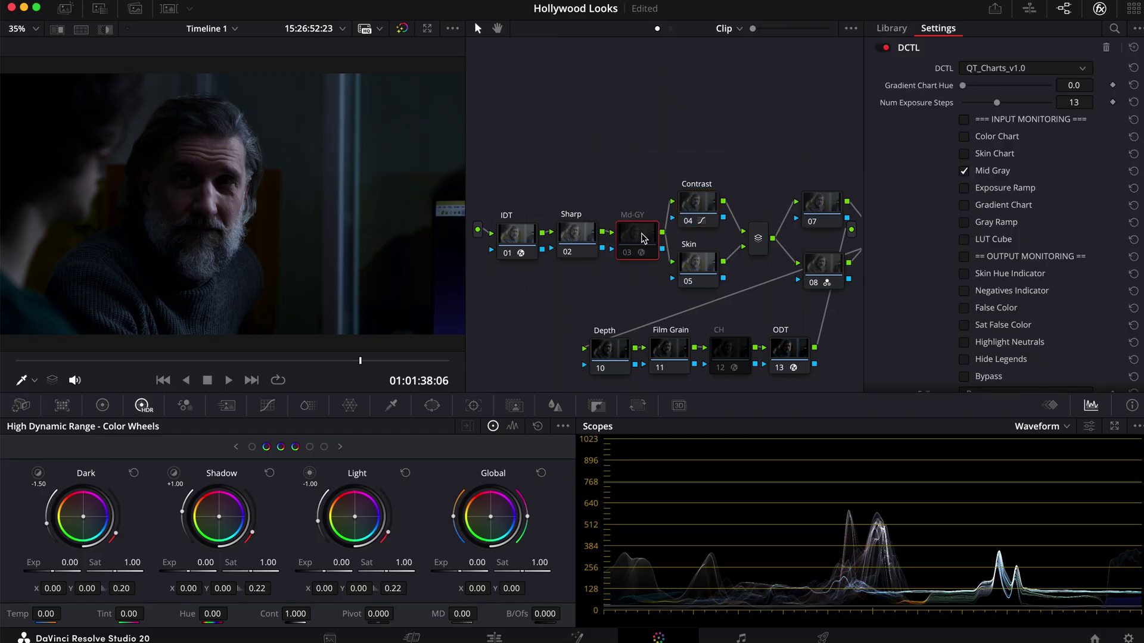
{"action": "key", "text": "ctrl+d"}
{"action": "key", "text": "ctrl+d"}
{"action": "key", "text": "ctrl+d"}
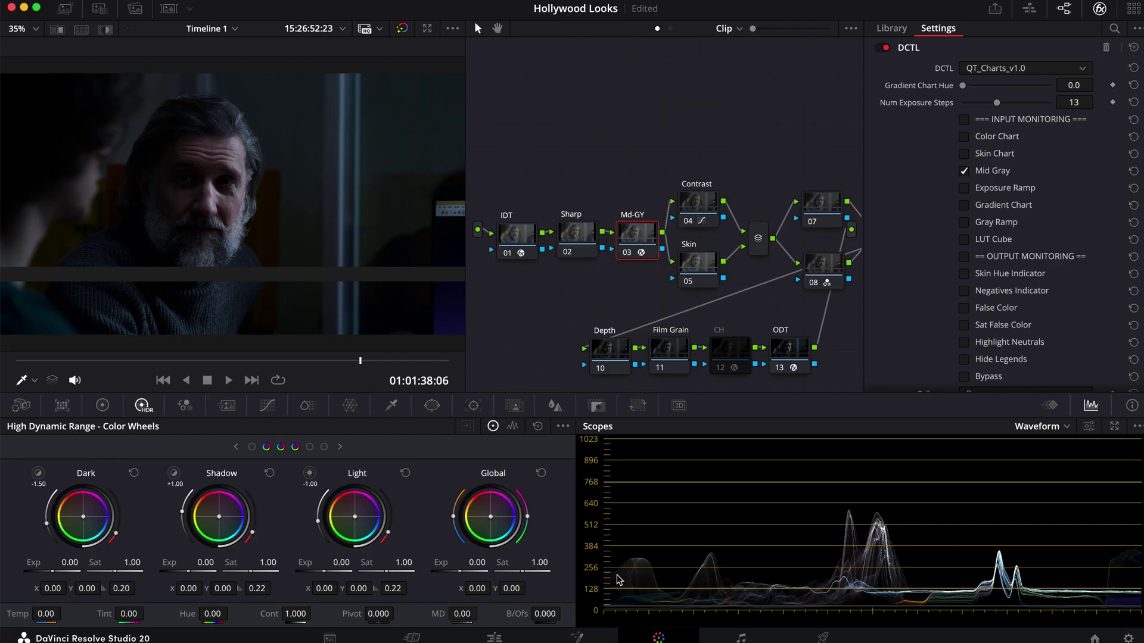
Toggle the Contrast node off and back on to compare the S-curve.
{"action": "left_click", "coordinate": [702, 211]}
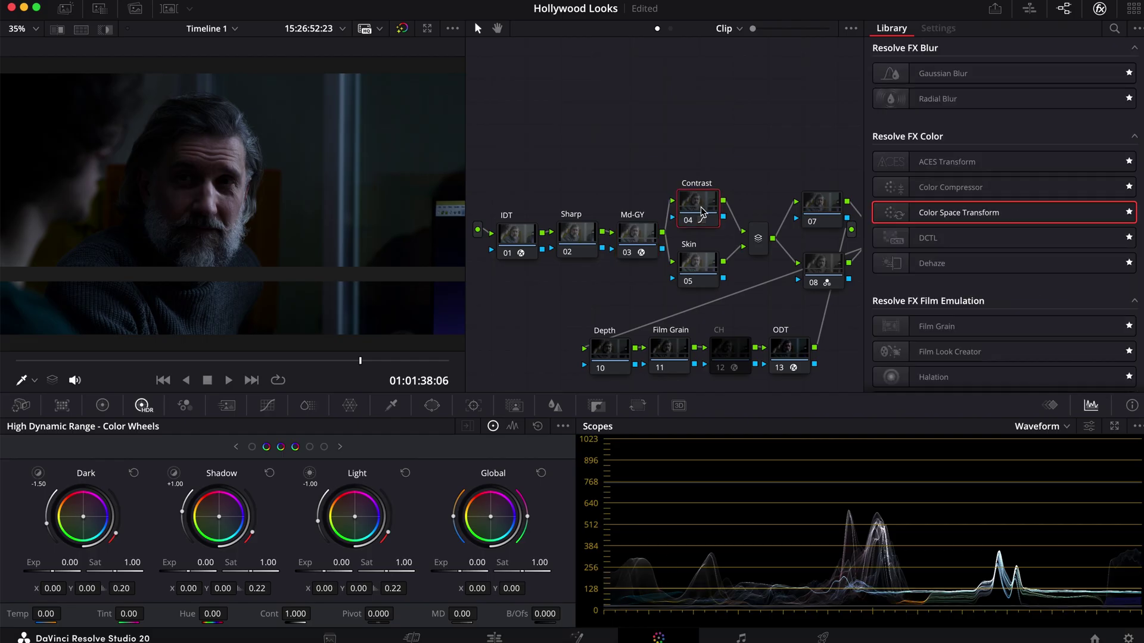
{"action": "key", "text": "ctrl+d"}
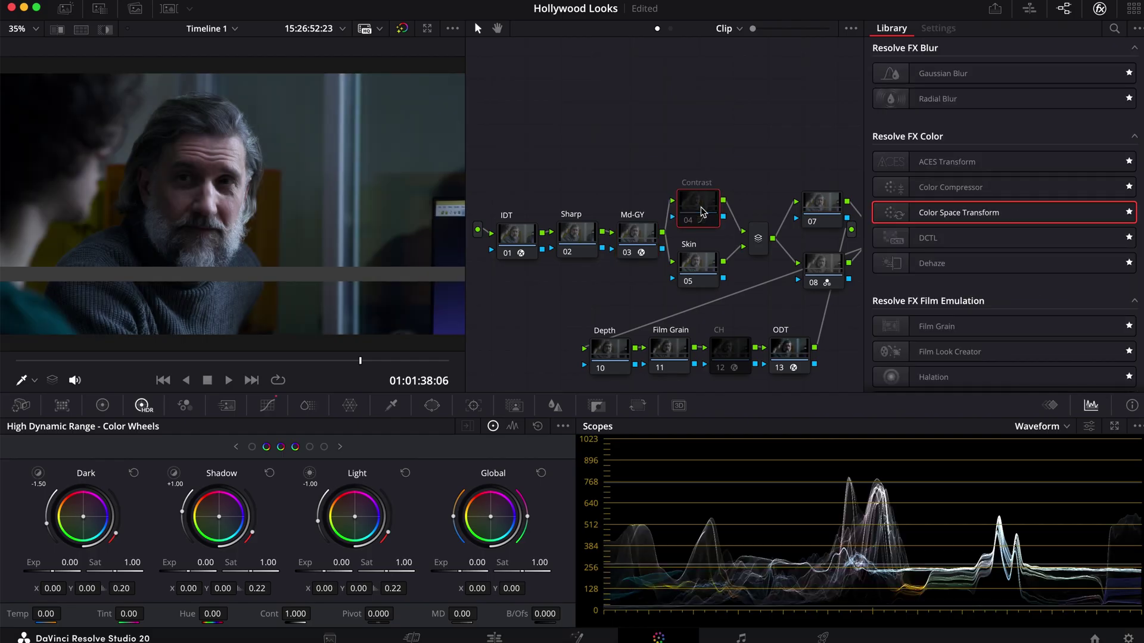
{"action": "key", "text": "ctrl+d"}
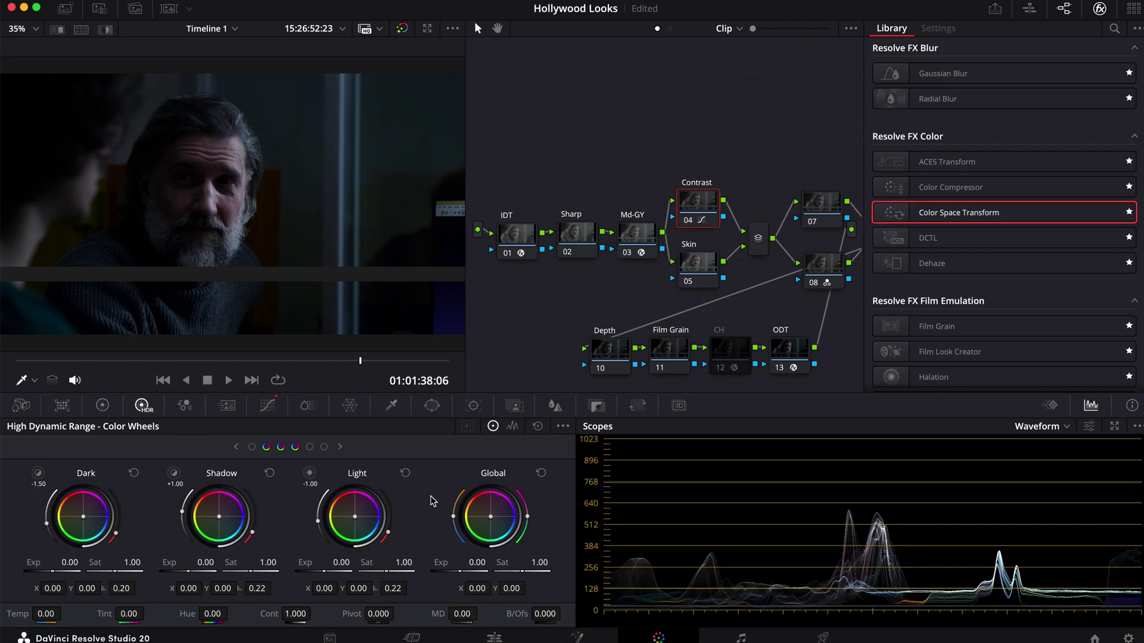
Raise HDR Global exposure to 0.53, select the Md-GY node and show the Primaries wheels.
{"action": "left_click_drag", "start_coordinate": [476, 563], "coordinate": [551, 562]}
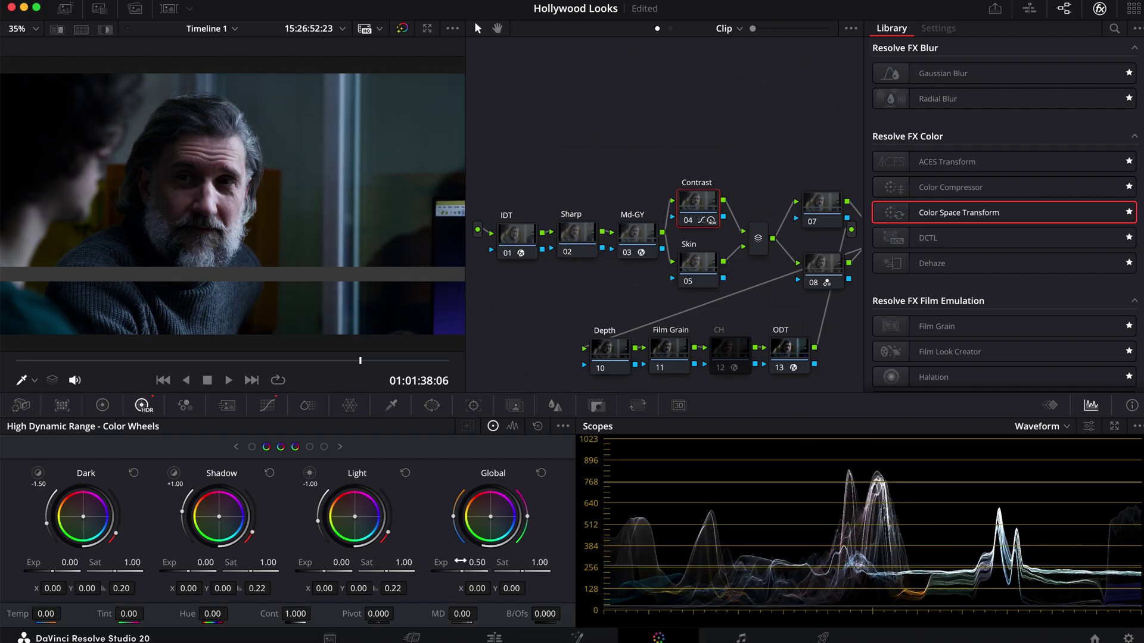
{"action": "left_click_drag", "start_coordinate": [598, 630], "coordinate": [606, 630]}
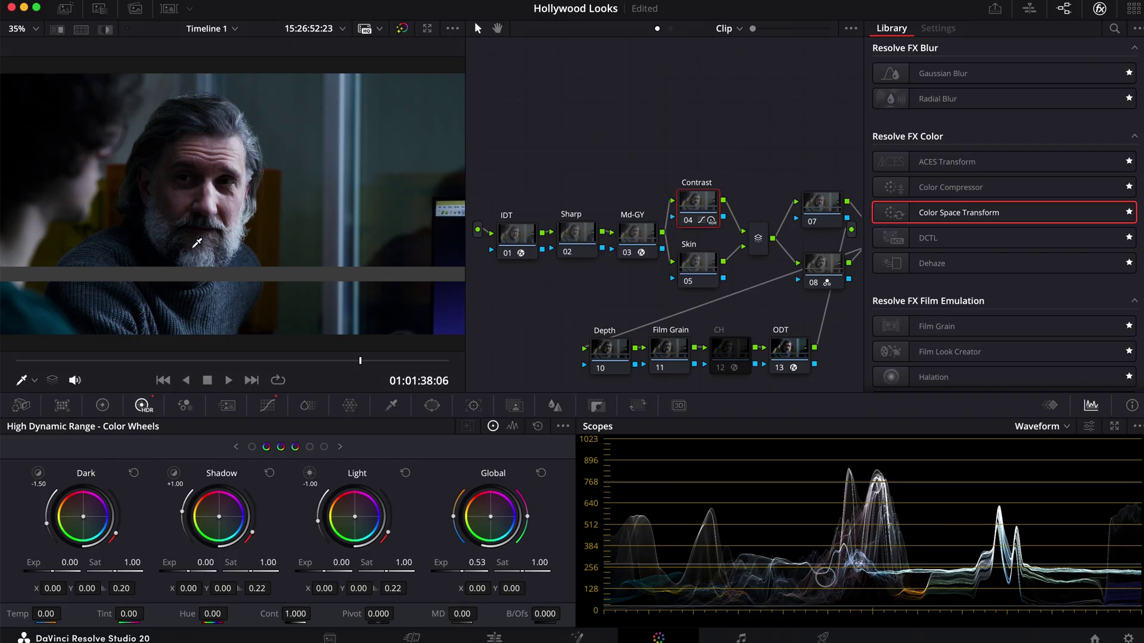
{"action": "left_click", "coordinate": [645, 237]}
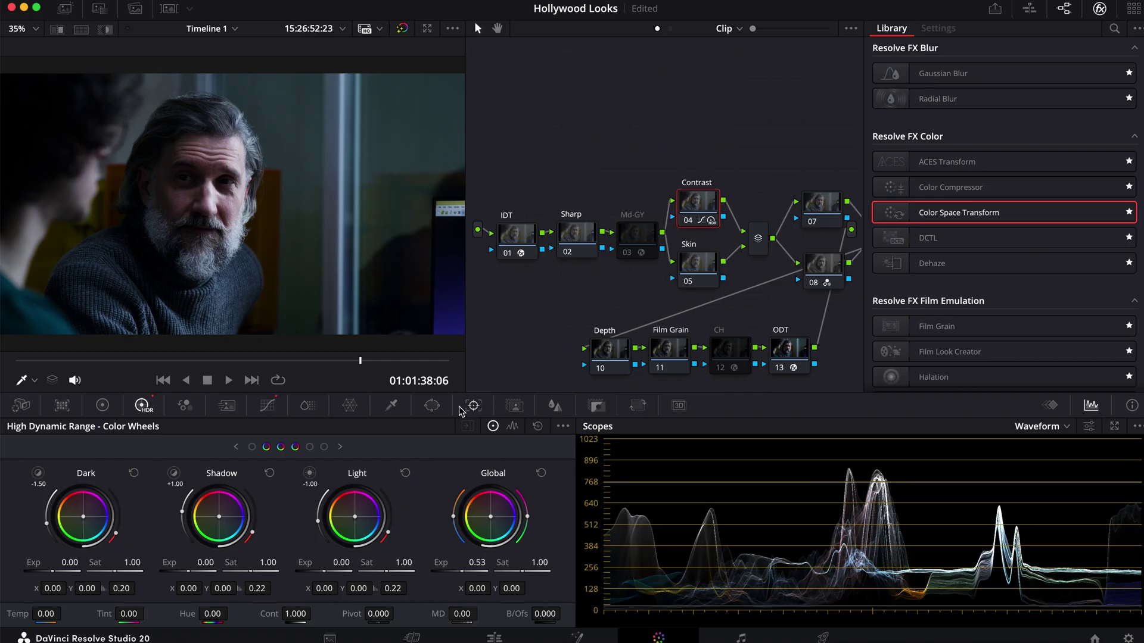
{"action": "left_click", "coordinate": [102, 405]}
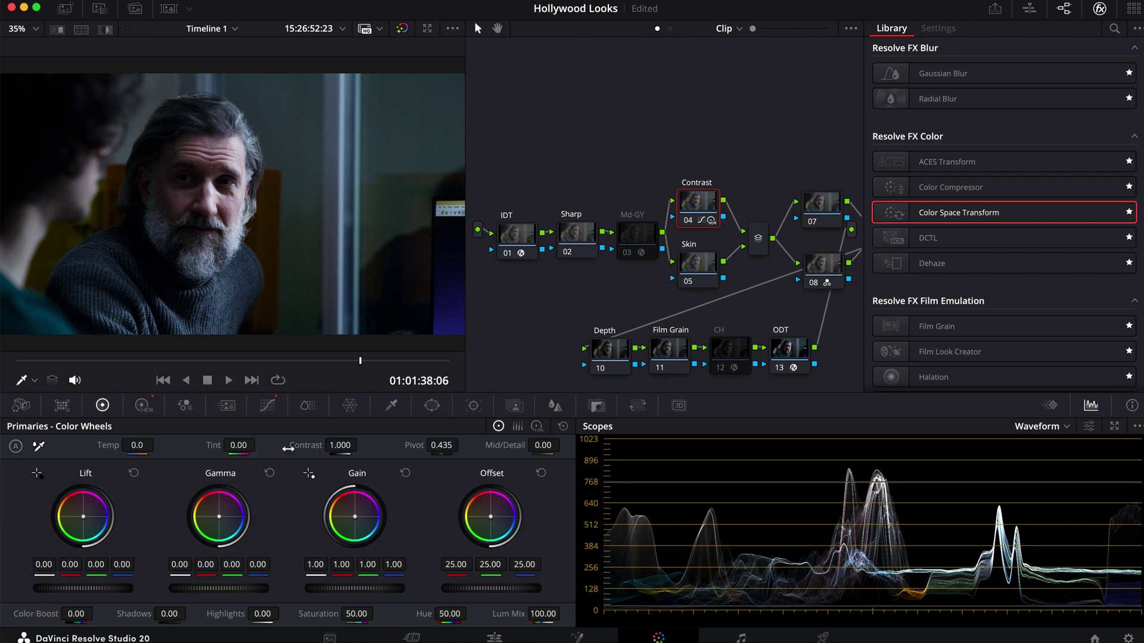
In Custom Curves, unlink the channels and set R to 97, G to 89 and B to 90.
{"action": "left_click", "coordinate": [263, 413]}
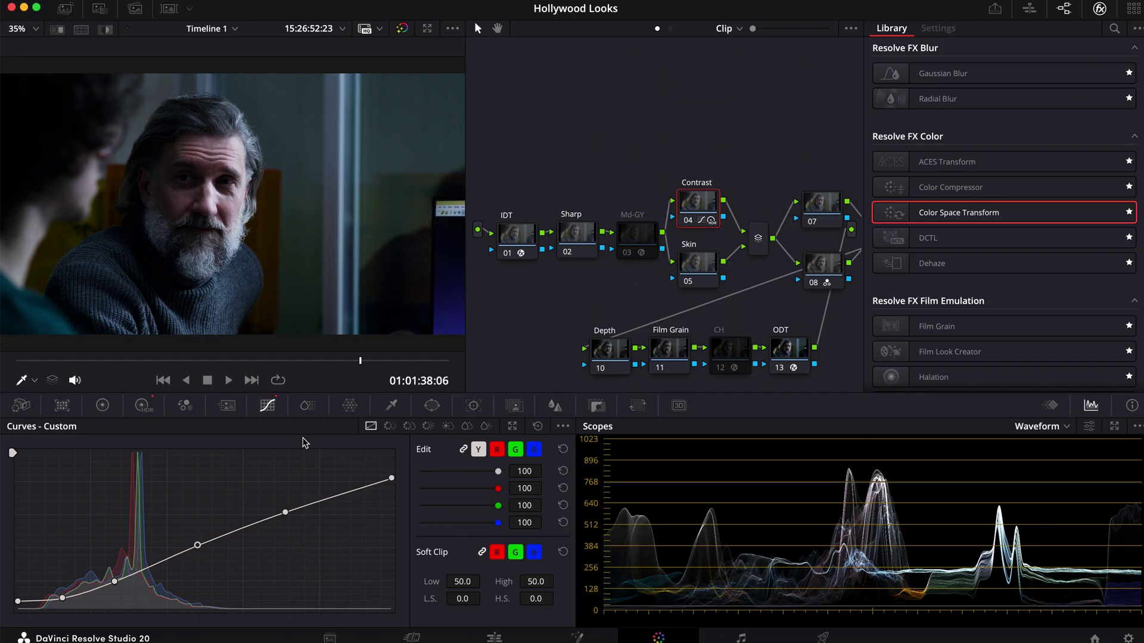
{"action": "left_click", "coordinate": [464, 451]}
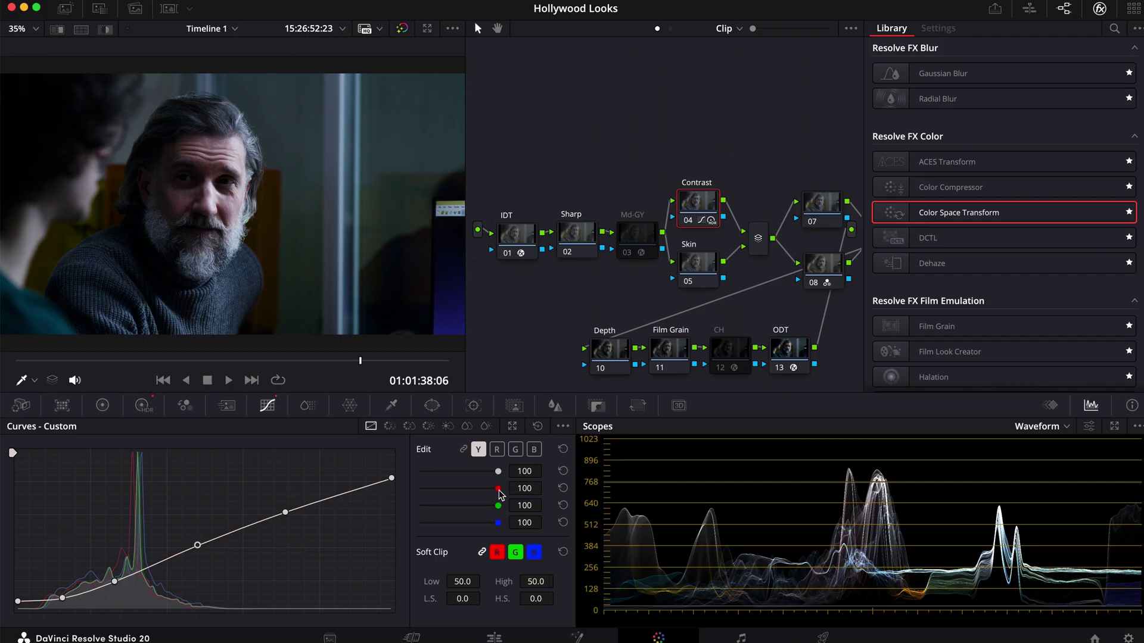
{"action": "left_click_drag", "start_coordinate": [499, 490], "coordinate": [496, 491]}
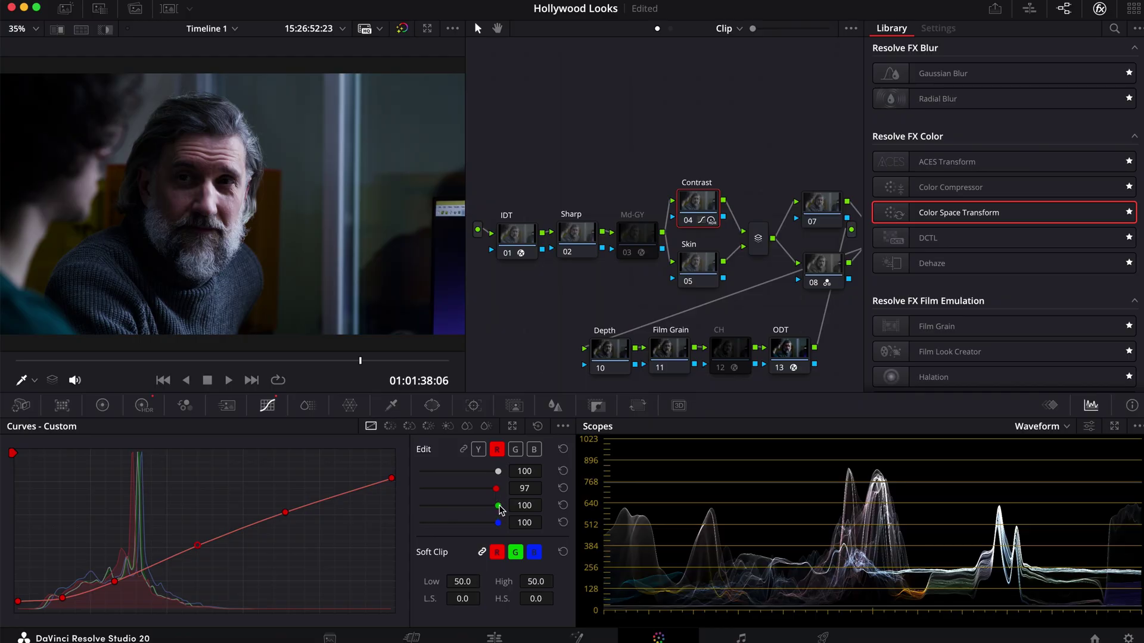
{"action": "left_click_drag", "start_coordinate": [500, 509], "coordinate": [497, 510]}
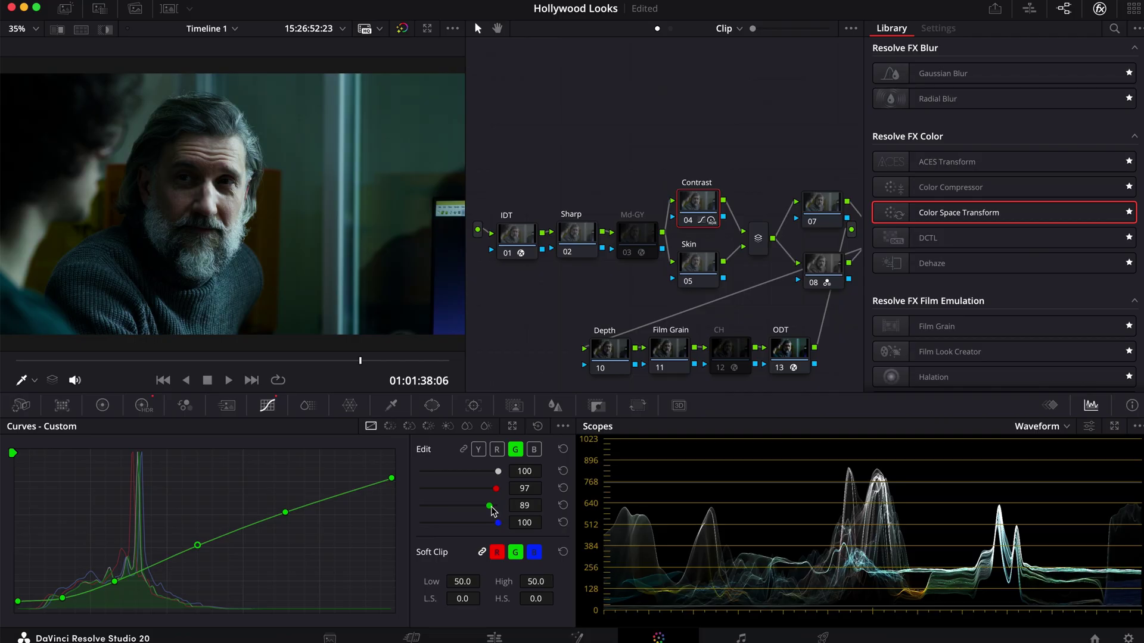
{"action": "left_click_drag", "start_coordinate": [500, 524], "coordinate": [492, 528]}
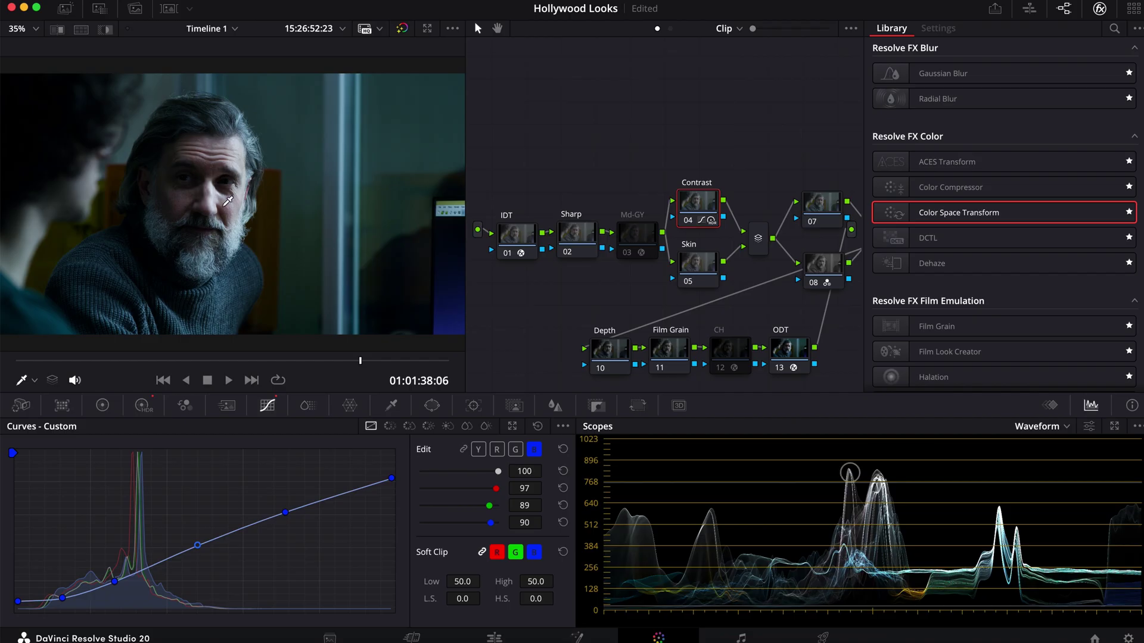
On the Skin node, open the HSL qualifier with highlight on and sample the man's facial skin.
{"action": "left_click", "coordinate": [700, 263]}
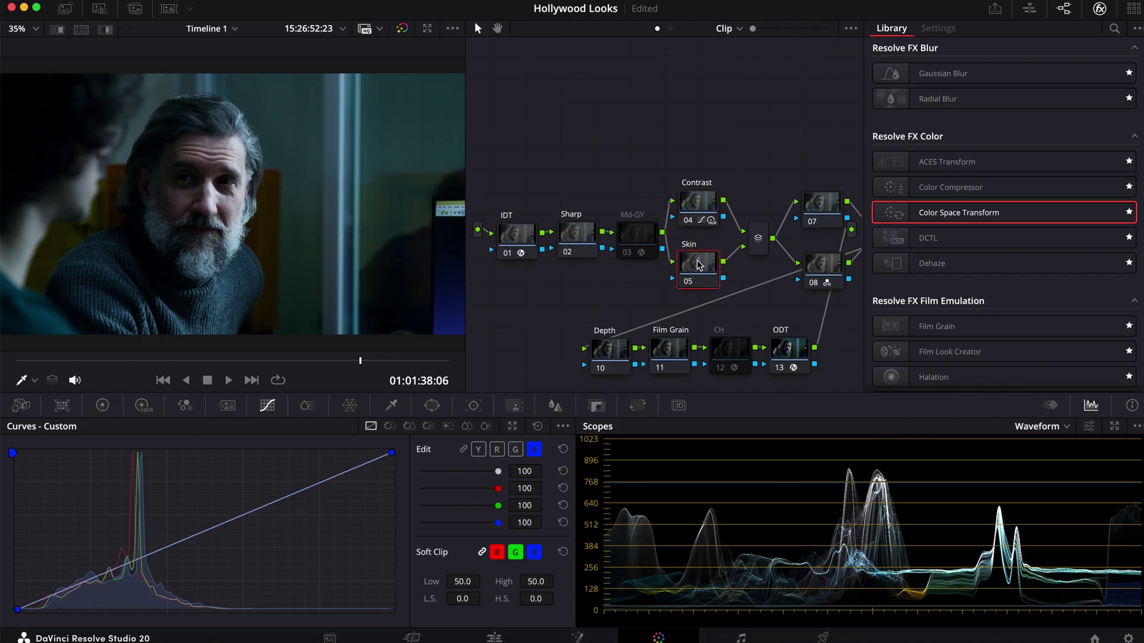
{"action": "left_click", "coordinate": [391, 408]}
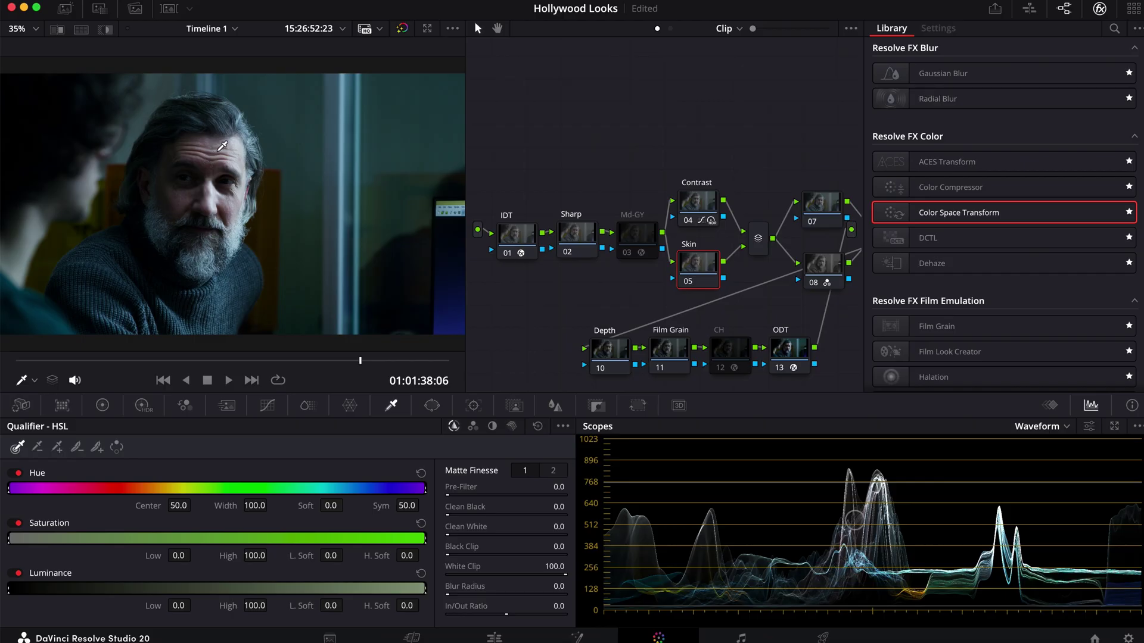
{"action": "left_click", "coordinate": [222, 146]}
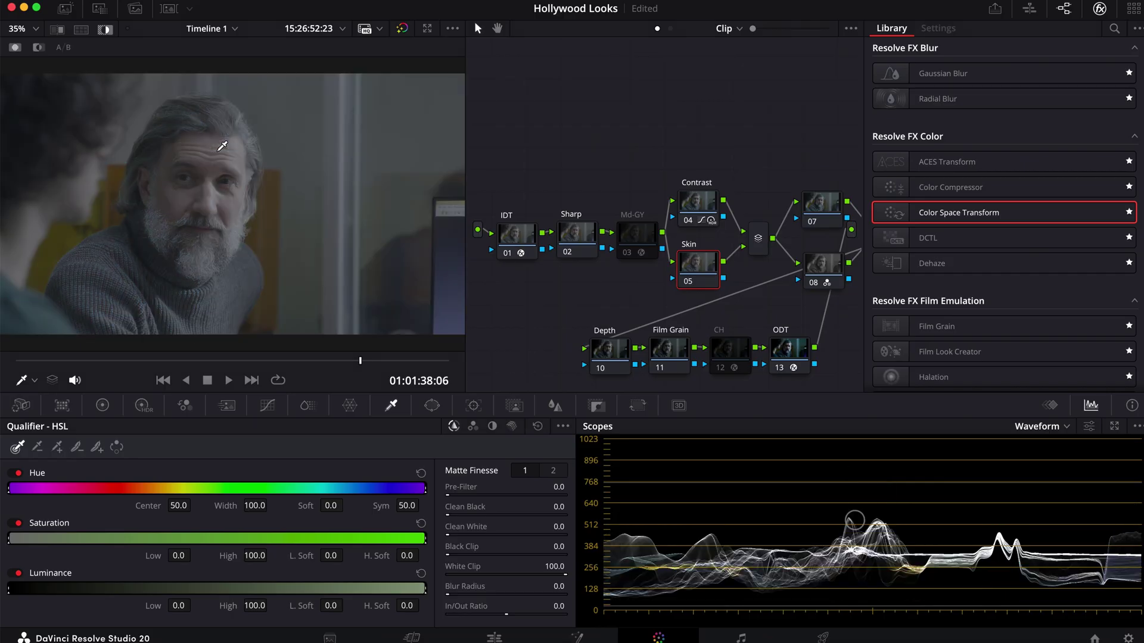
{"action": "left_click_drag", "start_coordinate": [222, 146], "coordinate": [215, 160]}
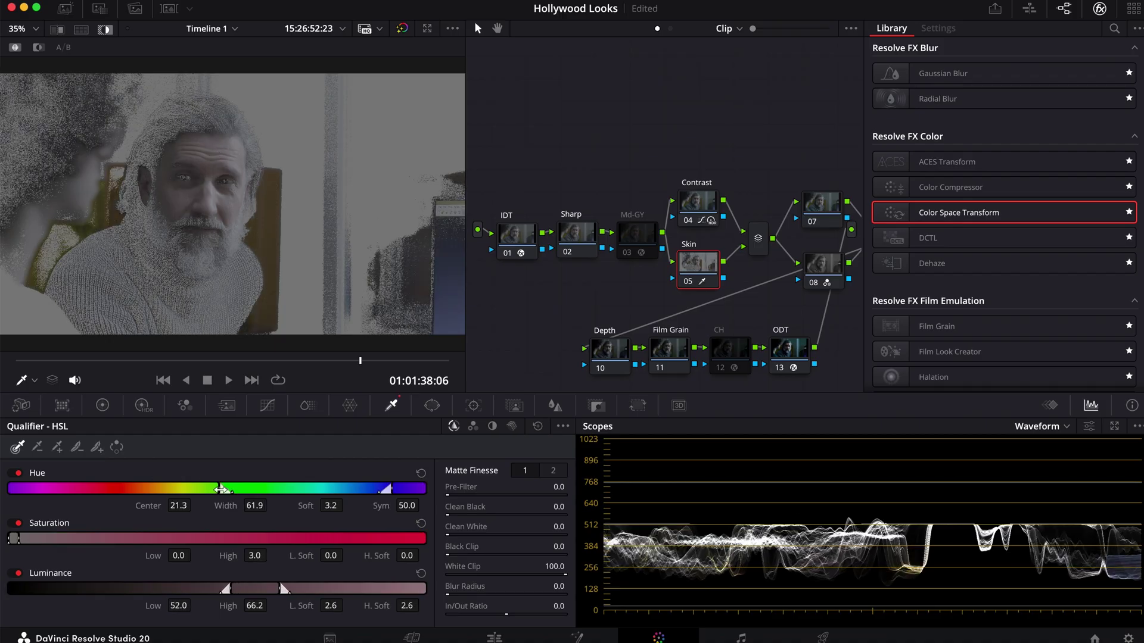
Refine the skin key to hue width 36.8 and luminance 53.3–66.2, blur the matte, then turn off highlight.
{"action": "left_click_drag", "start_coordinate": [221, 489], "coordinate": [165, 489]}
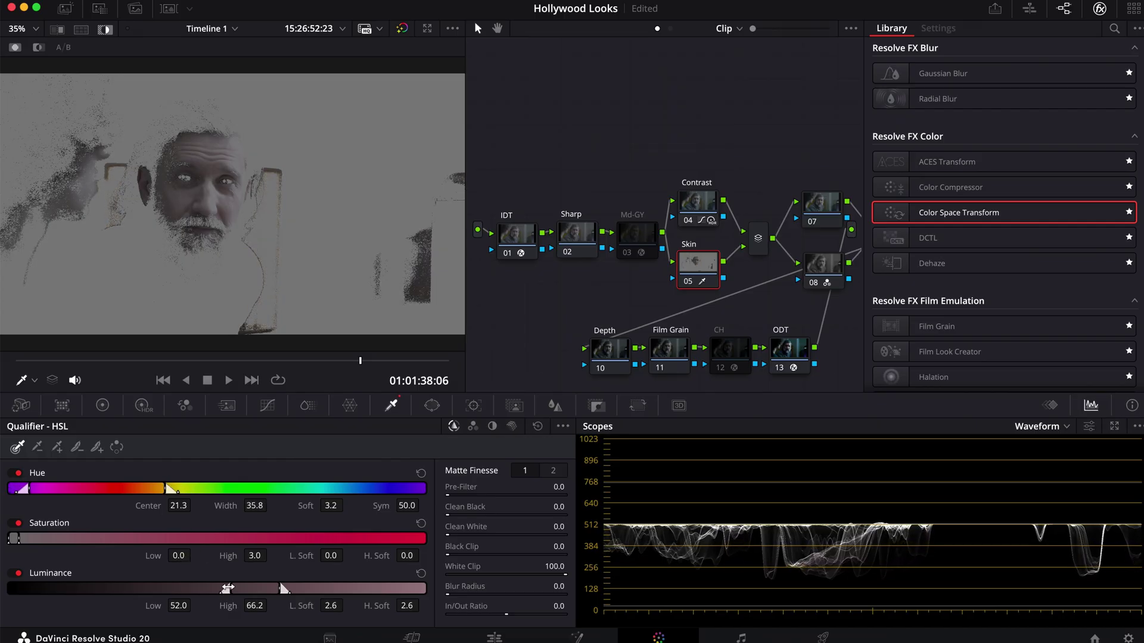
{"action": "left_click_drag", "start_coordinate": [231, 587], "coordinate": [232, 587]}
{"action": "left_click_drag", "start_coordinate": [169, 489], "coordinate": [168, 491]}
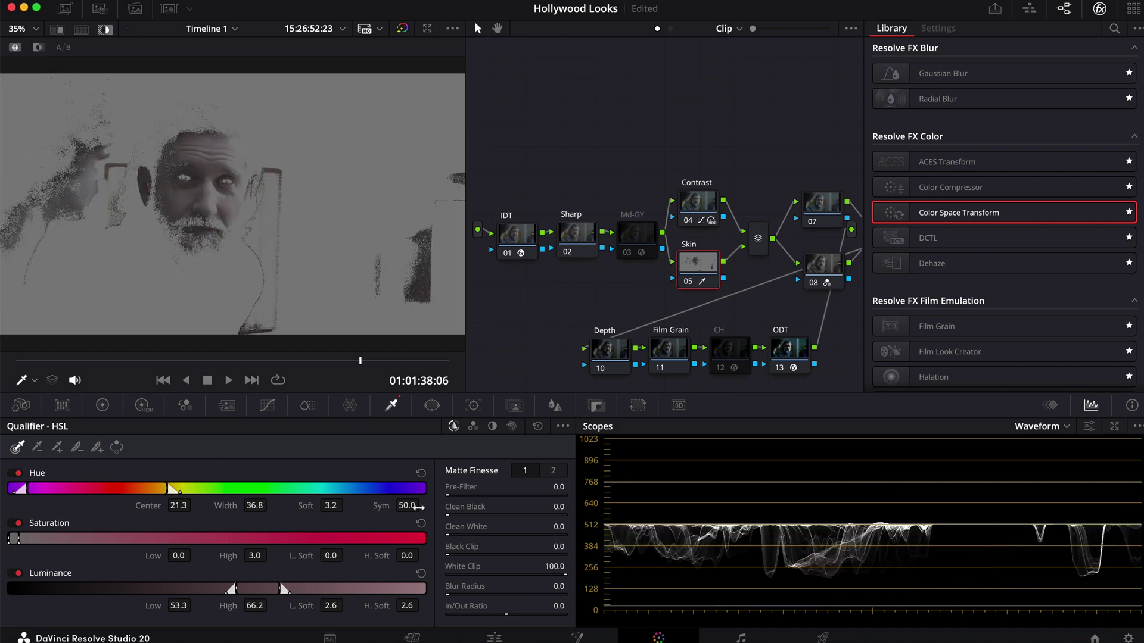
{"action": "left_click_drag", "start_coordinate": [456, 586], "coordinate": [477, 586]}
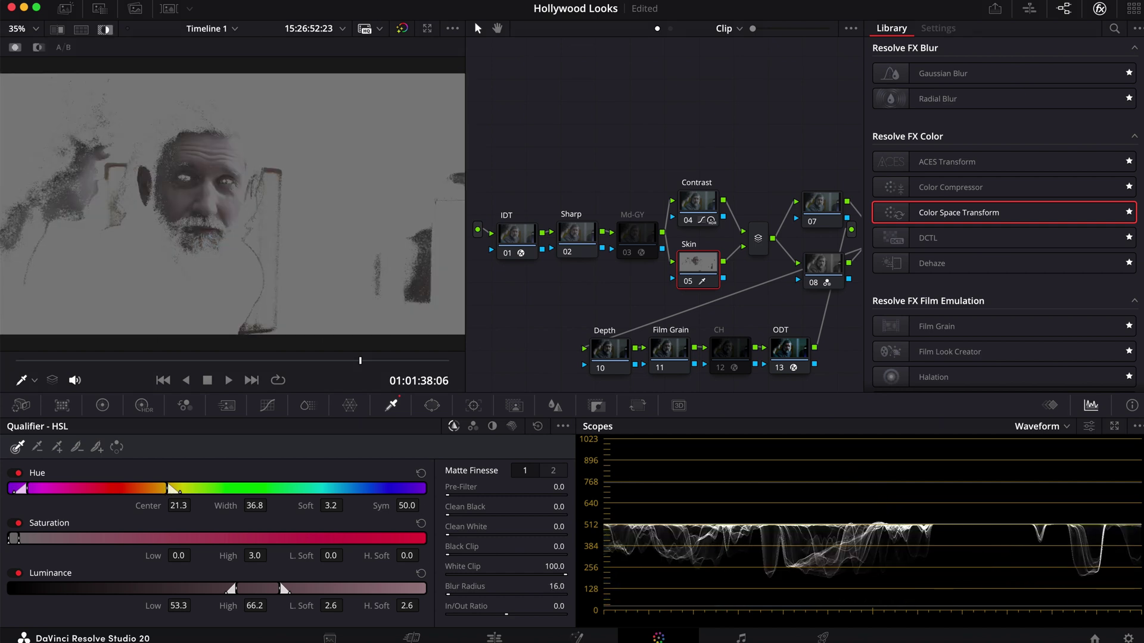
{"action": "left_click", "coordinate": [559, 470]}
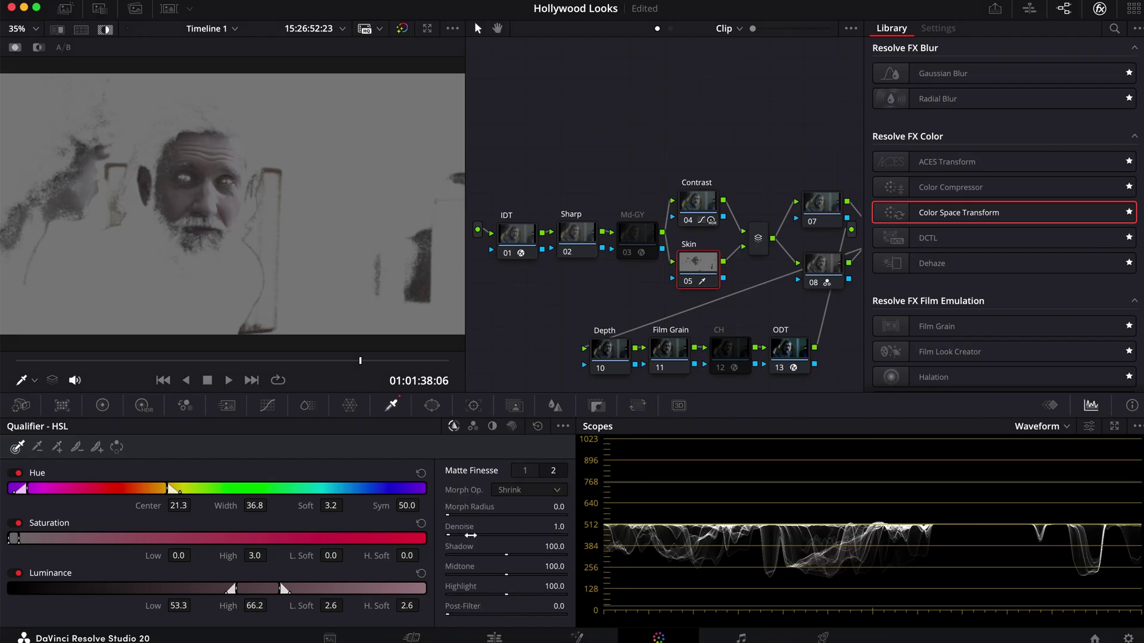
{"action": "key", "text": "shift+h"}
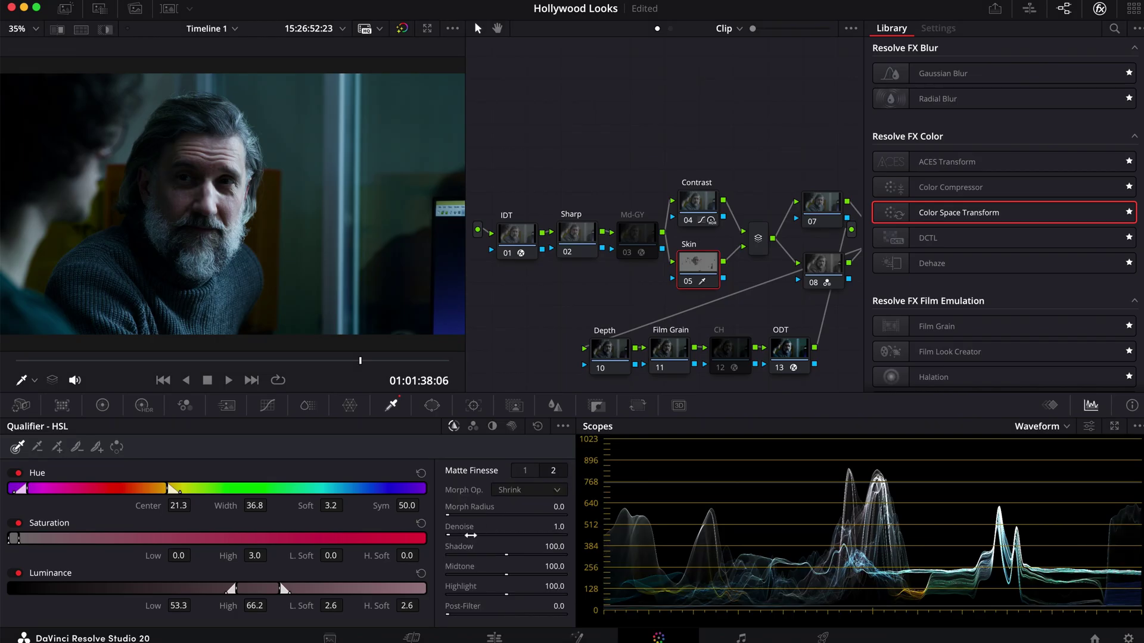
On the Skin node, warm gain to R 1.01, B 0.98, trim midtone blue, and lower saturation to 43.80.
{"action": "left_click", "coordinate": [103, 405]}
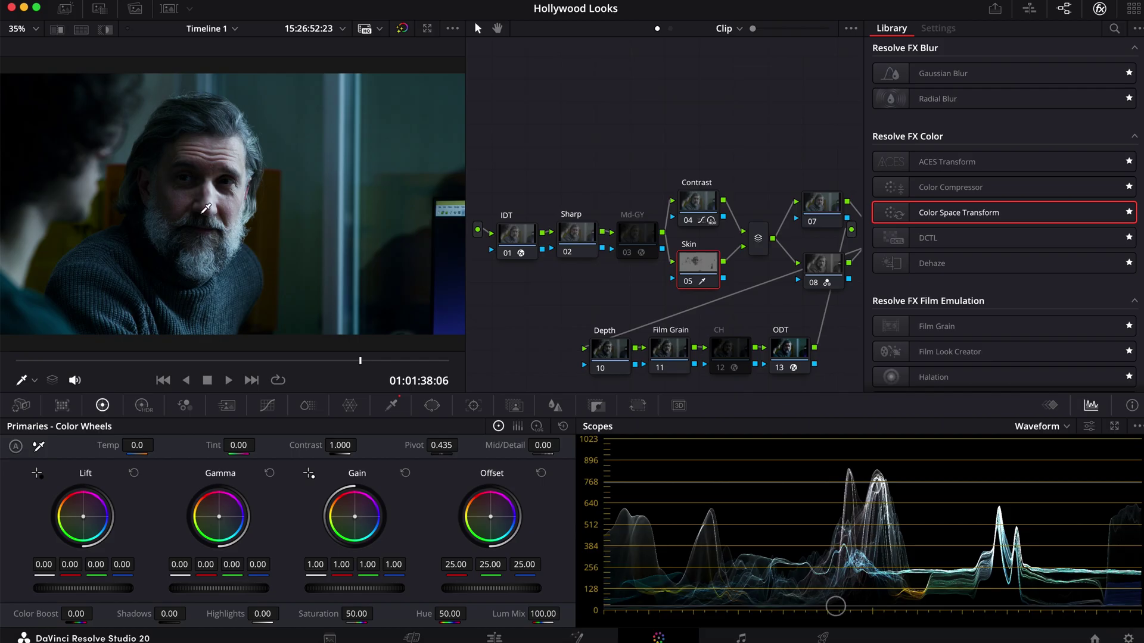
{"action": "scroll", "coordinate": [210, 191], "scroll_direction": "up", "scroll_amount": 4}
{"action": "scroll", "coordinate": [209, 192], "scroll_direction": "up", "scroll_amount": 1}
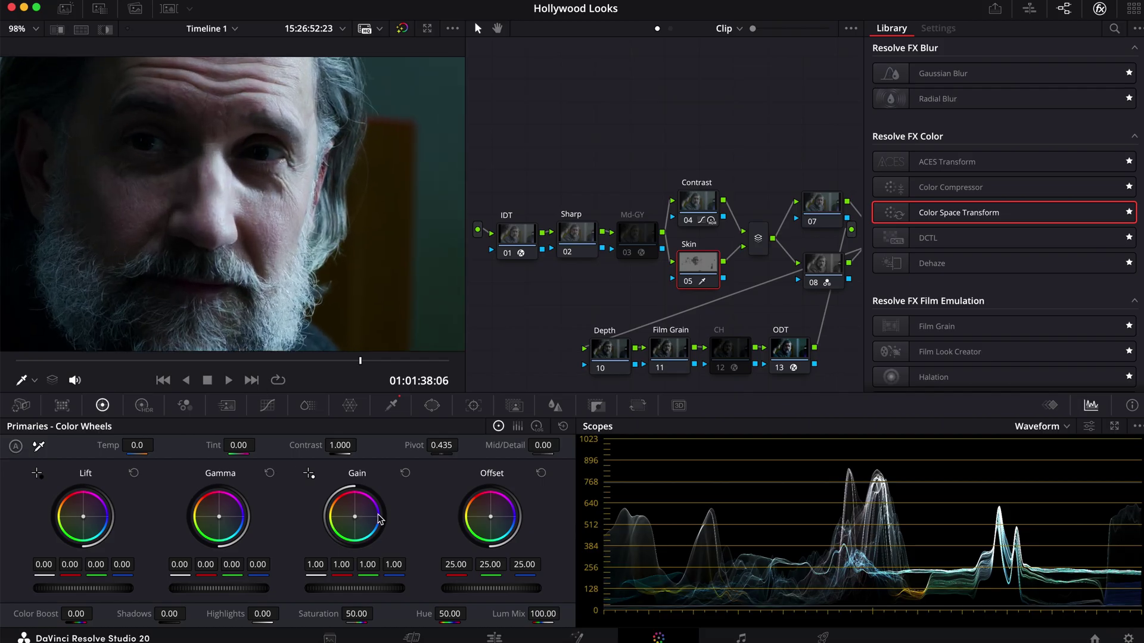
{"action": "left_click_drag", "start_coordinate": [357, 522], "coordinate": [355, 522]}
{"action": "left_click_drag", "start_coordinate": [219, 517], "coordinate": [219, 516]}
{"action": "left_click_drag", "start_coordinate": [219, 517], "coordinate": [218, 516]}
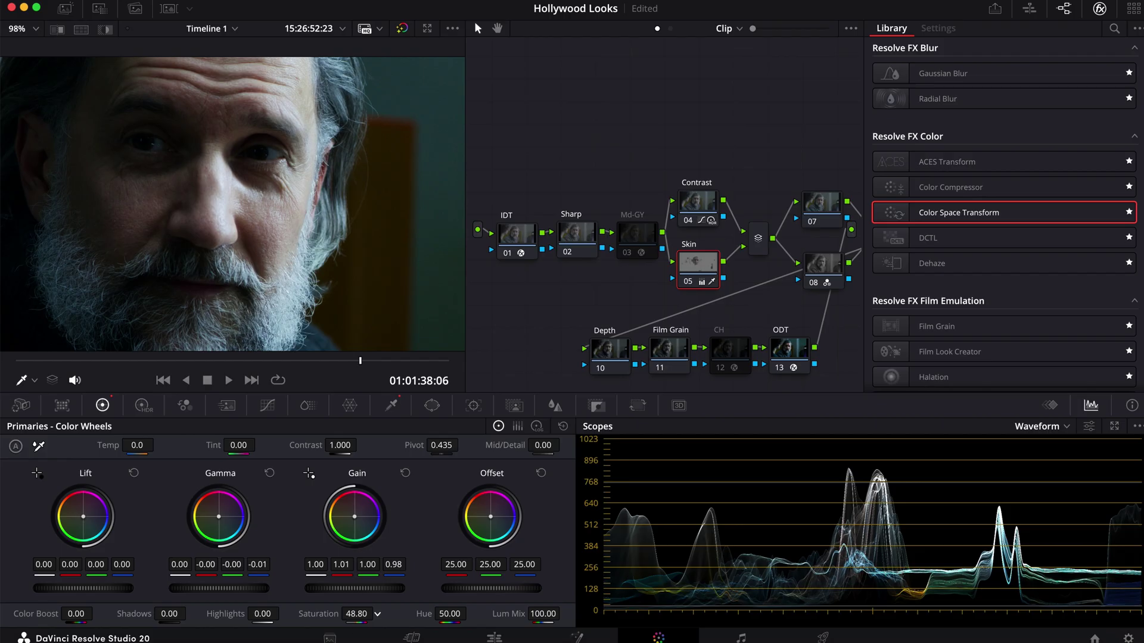
{"action": "left_click_drag", "start_coordinate": [377, 613], "coordinate": [376, 614]}
{"action": "left_click_drag", "start_coordinate": [377, 613], "coordinate": [379, 614]}
Fit the whole frame in the viewer.
{"action": "scroll", "coordinate": [238, 256], "scroll_direction": "up", "scroll_amount": 3}
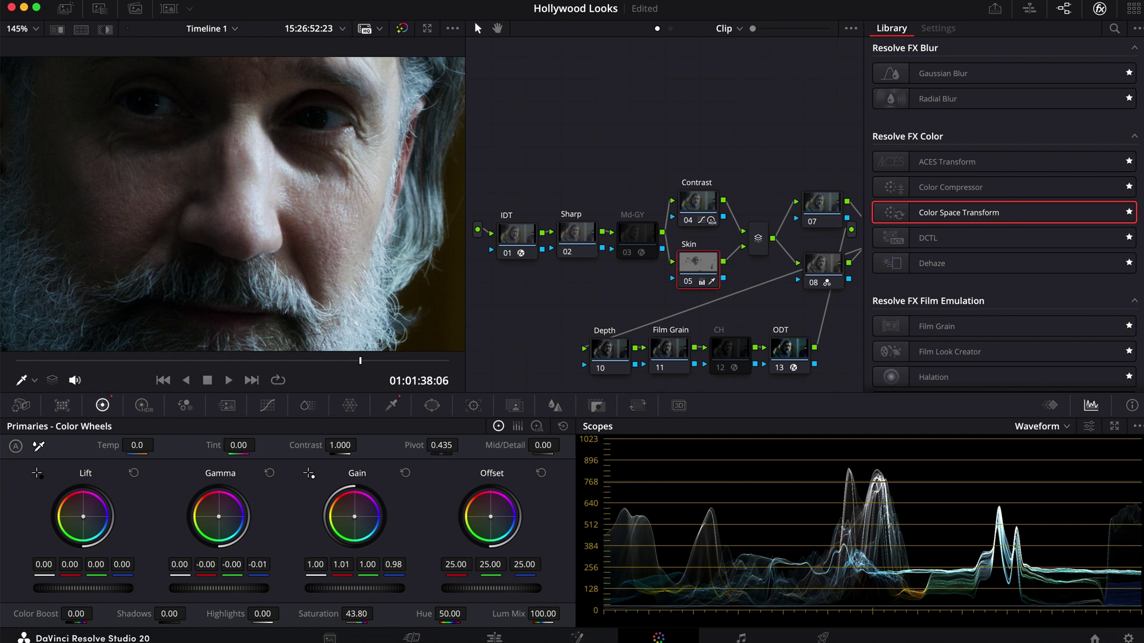
{"action": "left_click", "coordinate": [26, 28]}
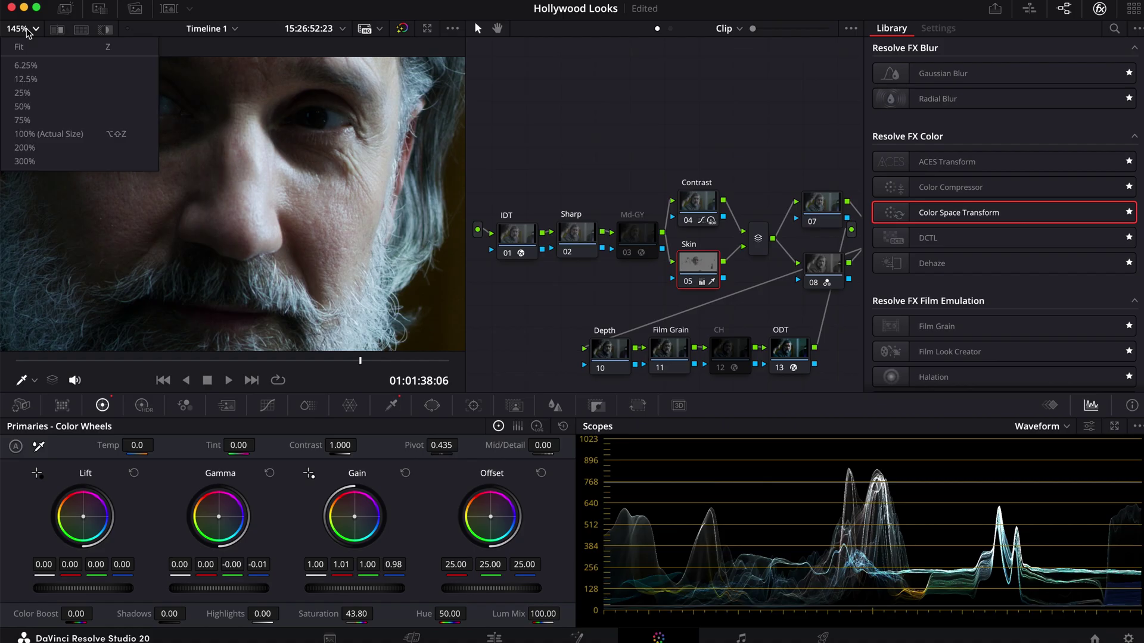
{"action": "left_click", "coordinate": [27, 48]}
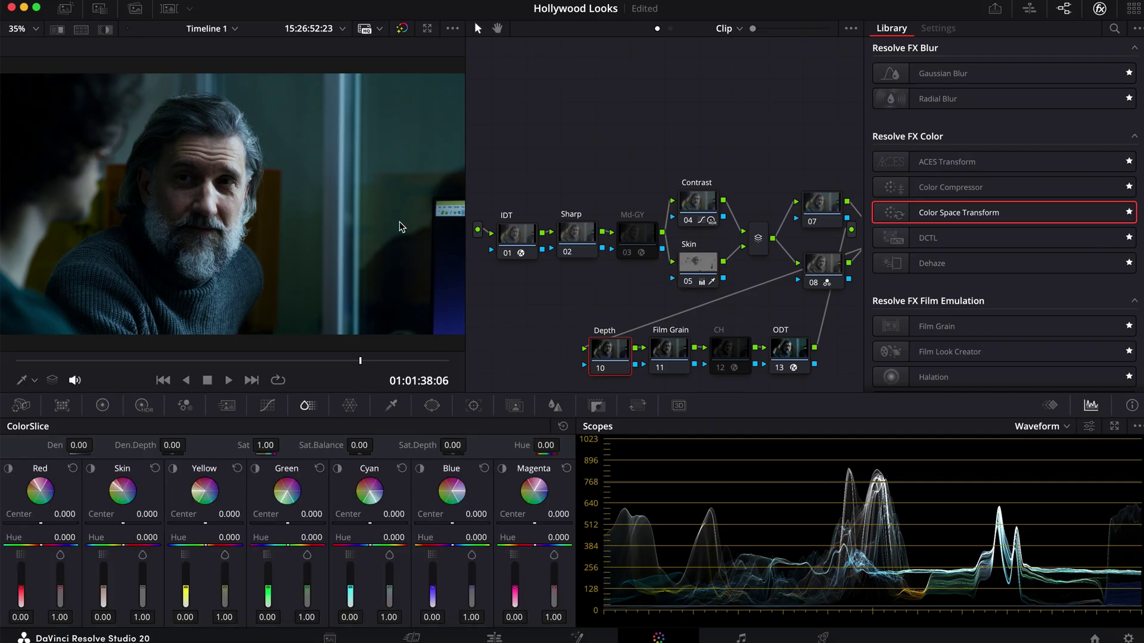
Close the Effects Library, preview the Skin, Yellow and Red slices, and add density to Skin.
{"action": "left_click", "coordinate": [1099, 8]}
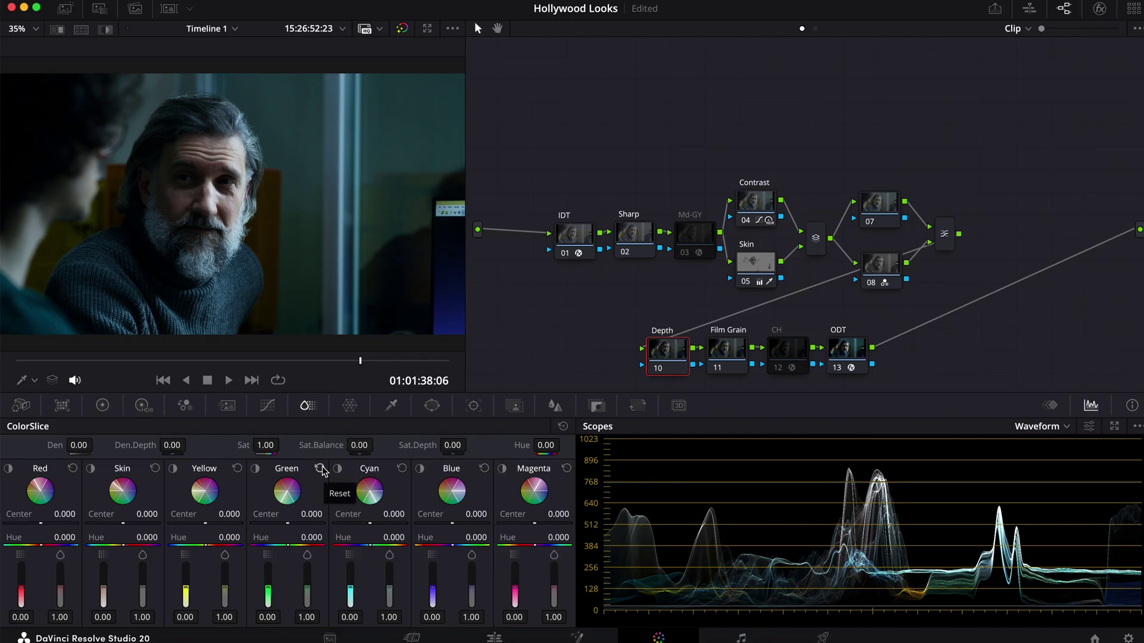
{"action": "left_click", "coordinate": [91, 468]}
{"action": "left_click", "coordinate": [91, 469]}
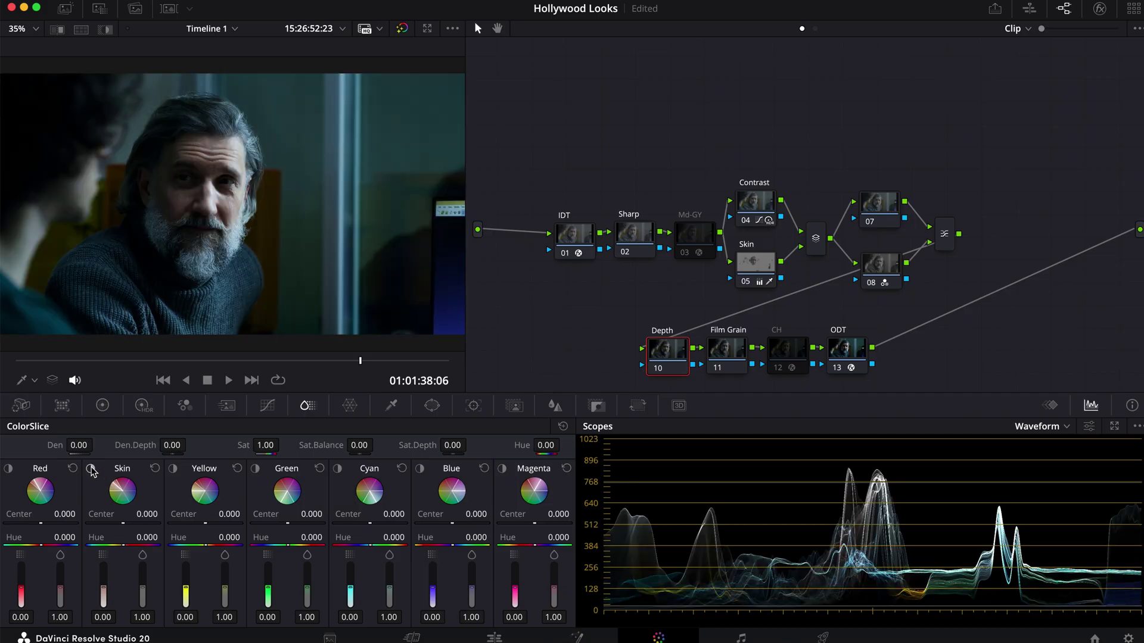
{"action": "left_click", "coordinate": [172, 469]}
{"action": "left_click", "coordinate": [173, 470]}
{"action": "left_click", "coordinate": [8, 469]}
{"action": "left_click", "coordinate": [8, 469]}
{"action": "left_click", "coordinate": [91, 469]}
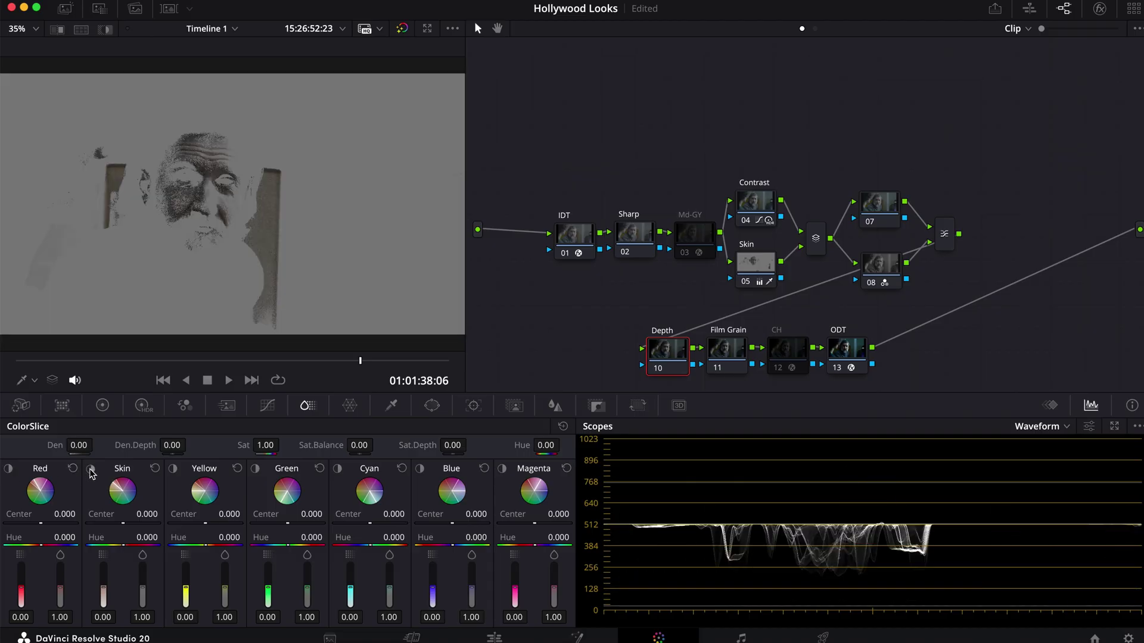
{"action": "left_click", "coordinate": [91, 469]}
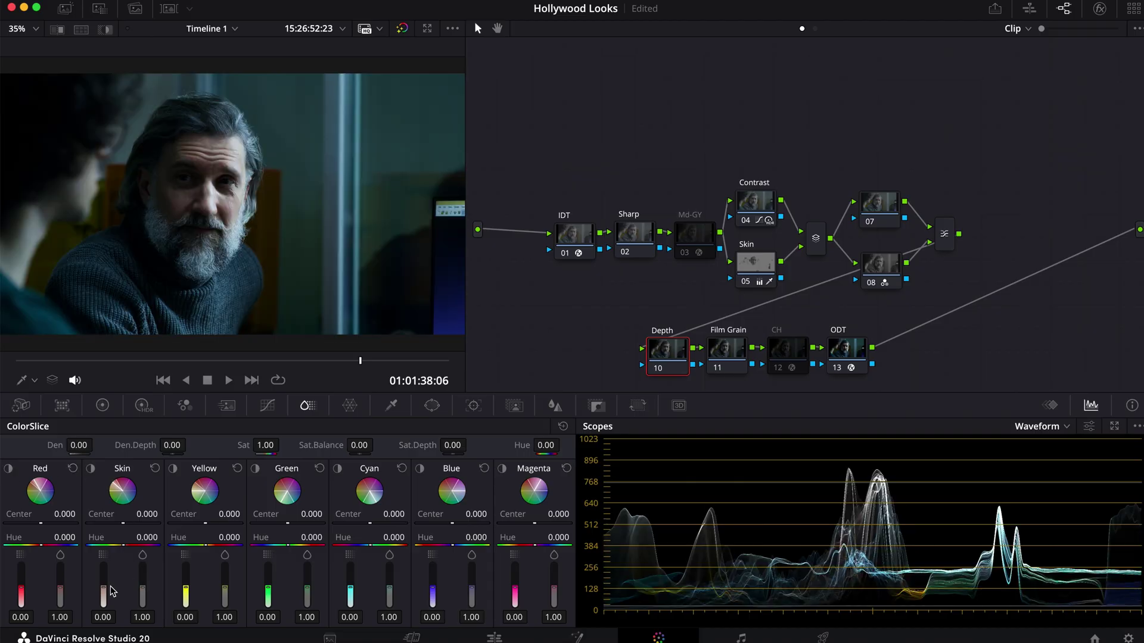
{"action": "left_click_drag", "start_coordinate": [103, 587], "coordinate": [143, 585]}
Preview the Green and Cyan slices, adjust Cyan, and lower Skin slice saturation to 0.90.
{"action": "left_click", "coordinate": [255, 469]}
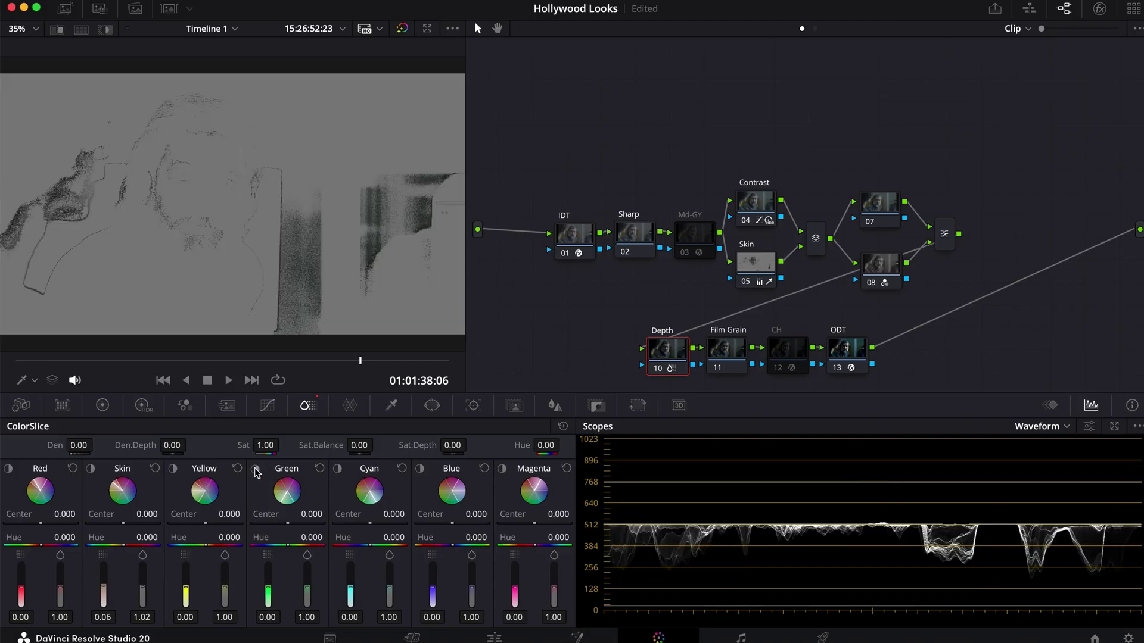
{"action": "left_click", "coordinate": [255, 470]}
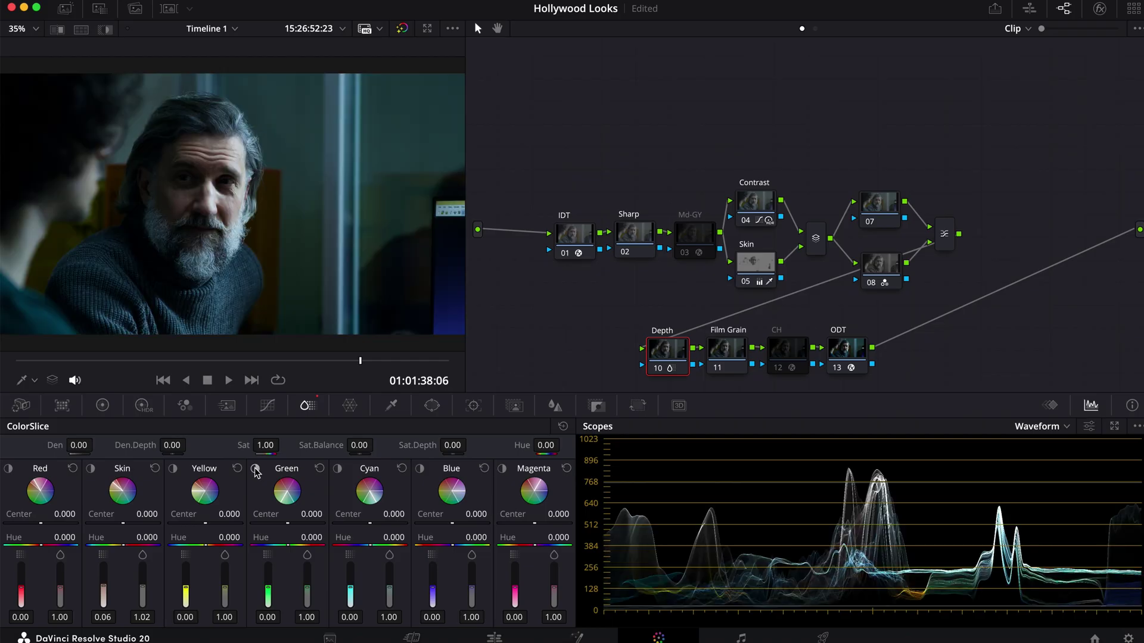
{"action": "left_click", "coordinate": [337, 471]}
{"action": "left_click", "coordinate": [337, 471]}
{"action": "left_click_drag", "start_coordinate": [389, 590], "coordinate": [350, 583]}
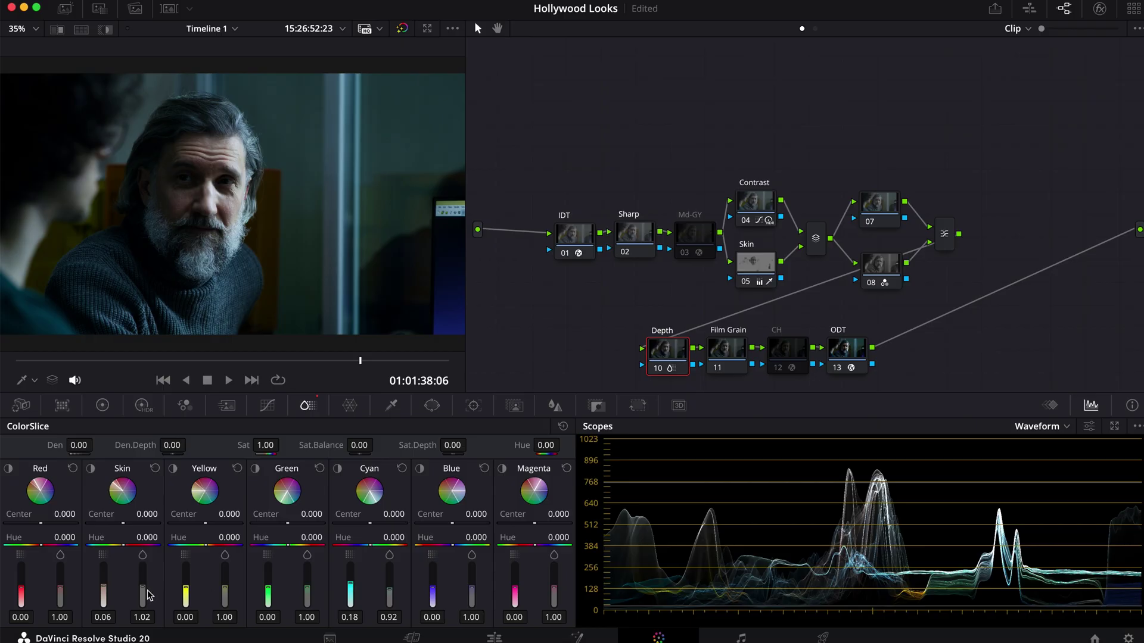
{"action": "left_click_drag", "start_coordinate": [149, 595], "coordinate": [149, 597]}
{"action": "left_click_drag", "start_coordinate": [142, 596], "coordinate": [145, 590]}
Reduce the Yellow and Blue slices, save, and compare with the Depth node bypassed.
{"action": "left_click_drag", "start_coordinate": [226, 589], "coordinate": [226, 593]}
{"action": "left_click", "coordinate": [421, 469]}
{"action": "left_click", "coordinate": [421, 469]}
{"action": "key", "text": "super+s"}
{"action": "left_click_drag", "start_coordinate": [475, 595], "coordinate": [433, 590]}
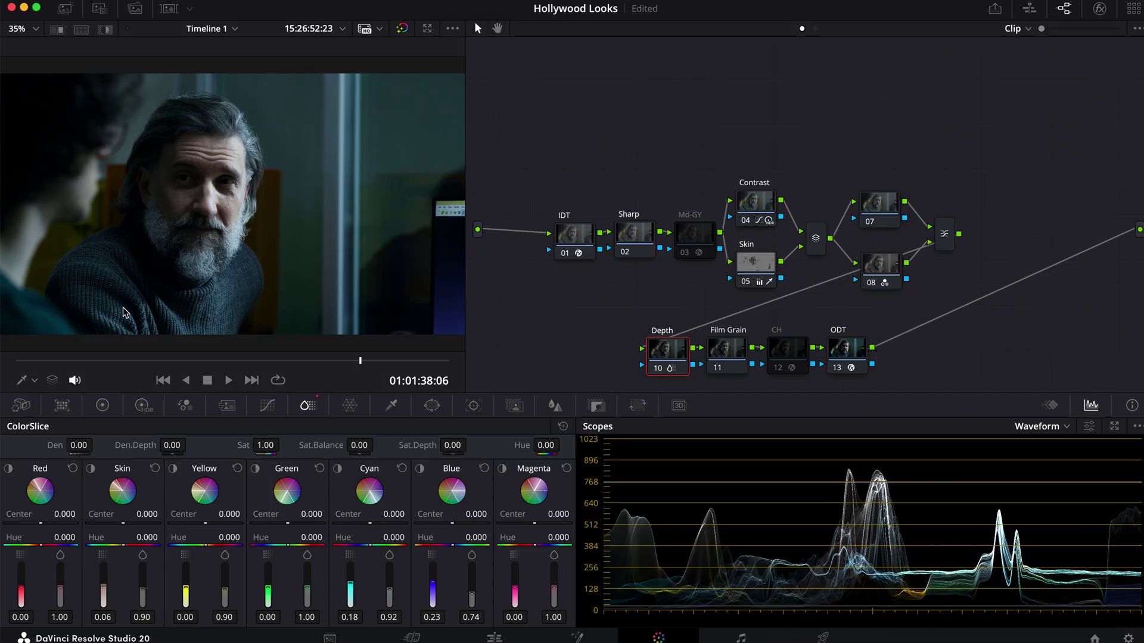
{"action": "key", "text": "ctrl+d"}
{"action": "key", "text": "ctrl+d"}
Apply Film Look Creator from the Effects Library to the Film Grain node.
{"action": "left_click", "coordinate": [728, 352]}
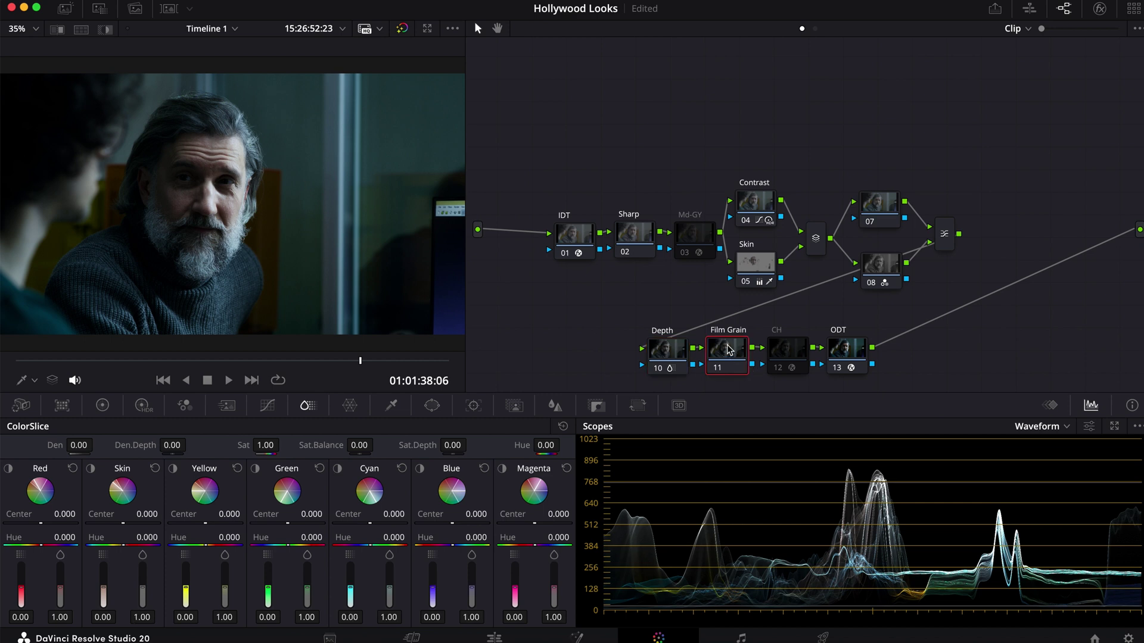
{"action": "left_click", "coordinate": [1099, 10]}
{"action": "scroll", "coordinate": [965, 210], "scroll_direction": "down", "scroll_amount": 2}
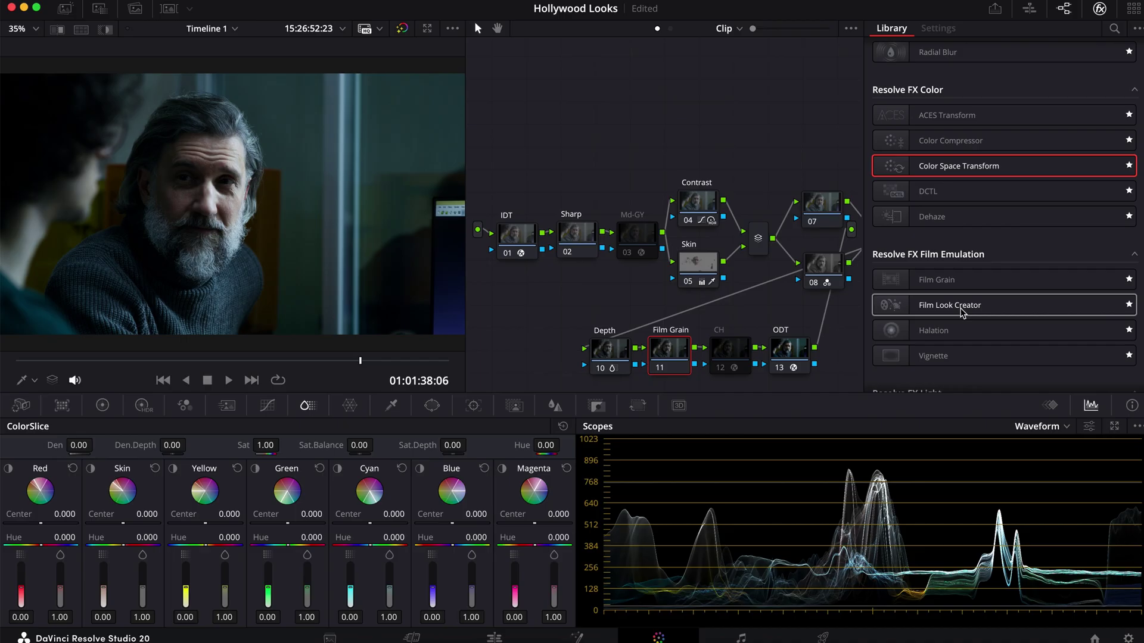
{"action": "left_click_drag", "start_coordinate": [960, 311], "coordinate": [673, 351]}
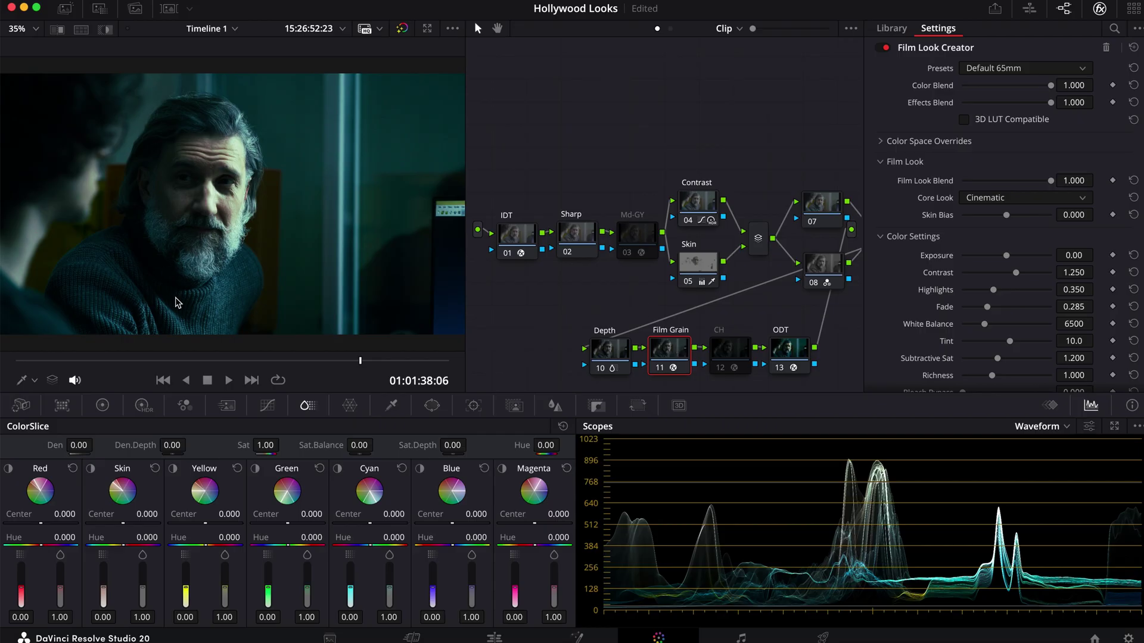
Choose the Default 35mm preset, set Color Blend to 0 and Film Look Blend to 0.163.
{"action": "left_click", "coordinate": [1009, 73]}
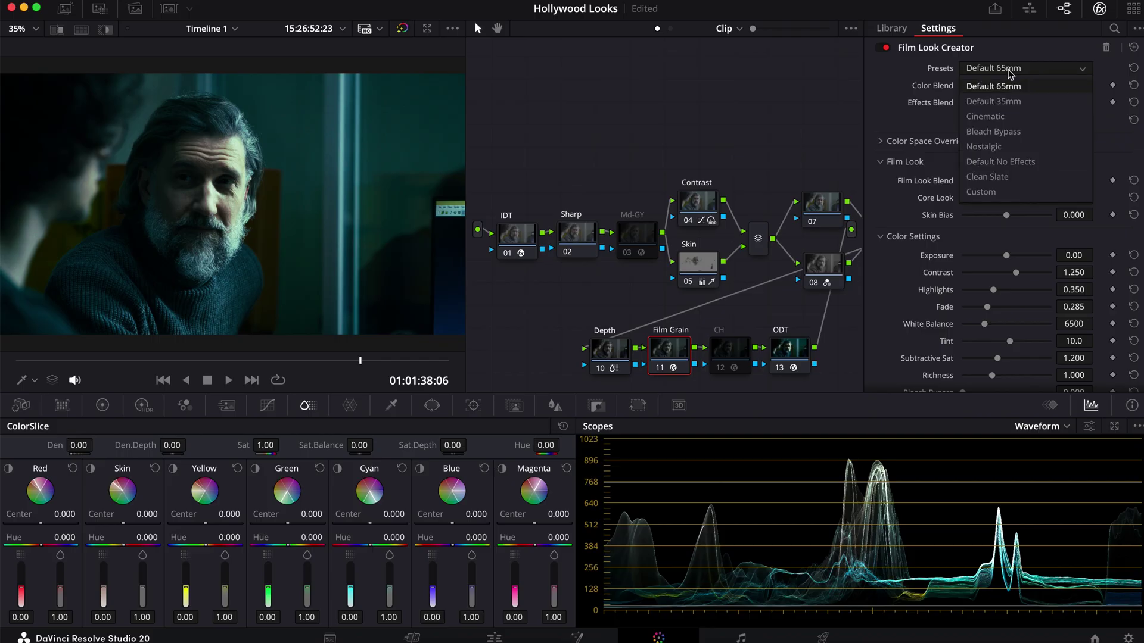
{"action": "left_click", "coordinate": [1011, 103]}
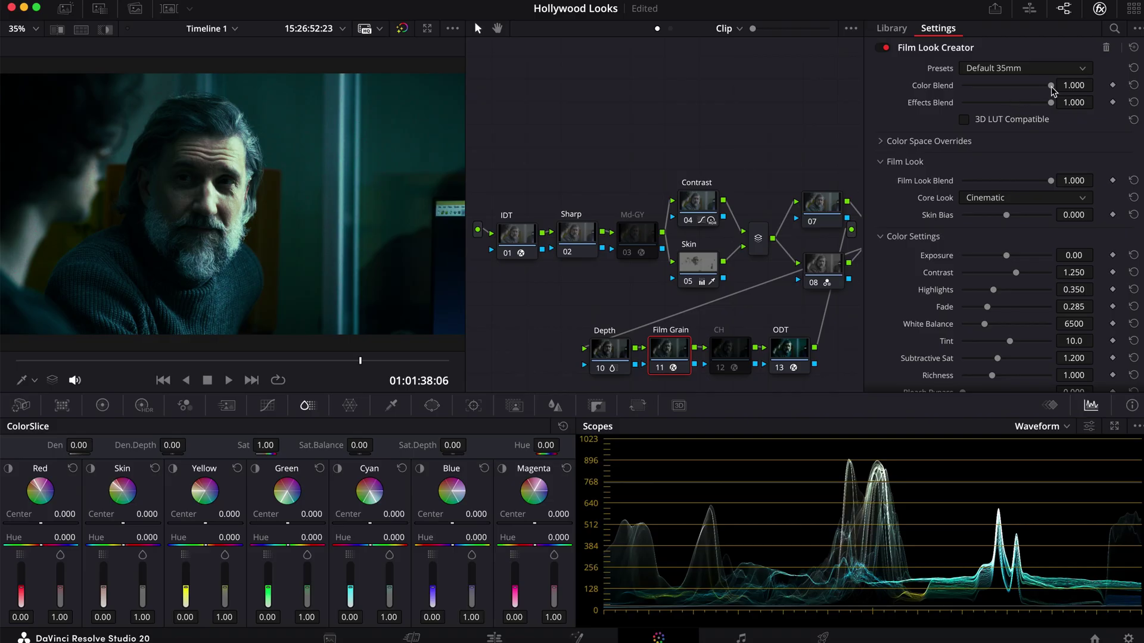
{"action": "left_click_drag", "start_coordinate": [1051, 86], "coordinate": [852, 90]}
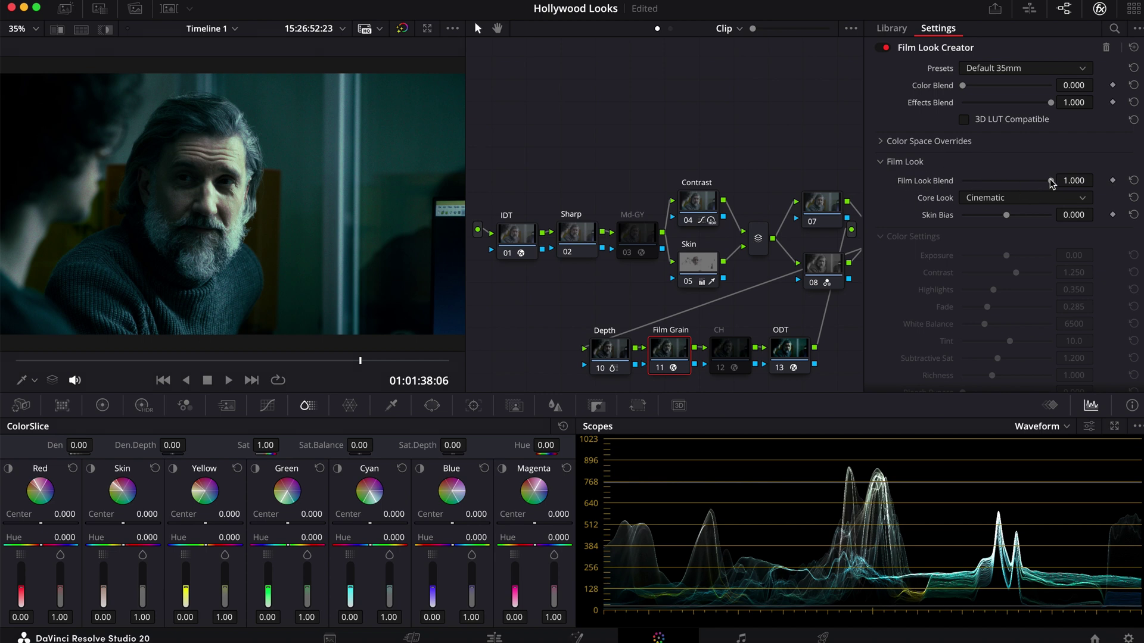
{"action": "left_click_drag", "start_coordinate": [1051, 183], "coordinate": [961, 184]}
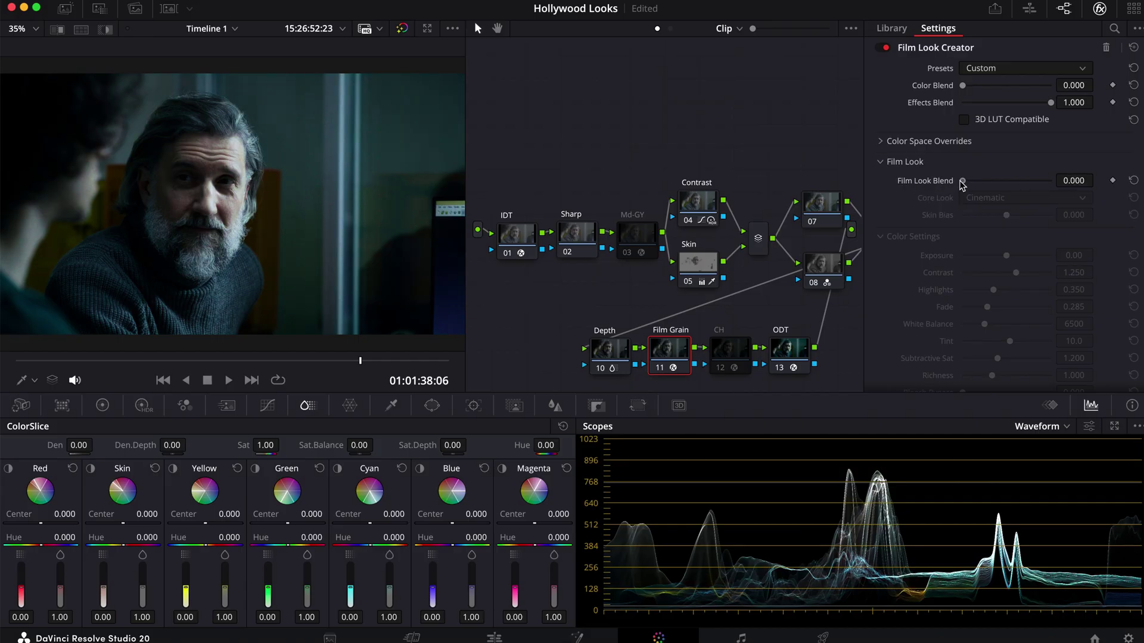
{"action": "left_click_drag", "start_coordinate": [963, 184], "coordinate": [977, 185]}
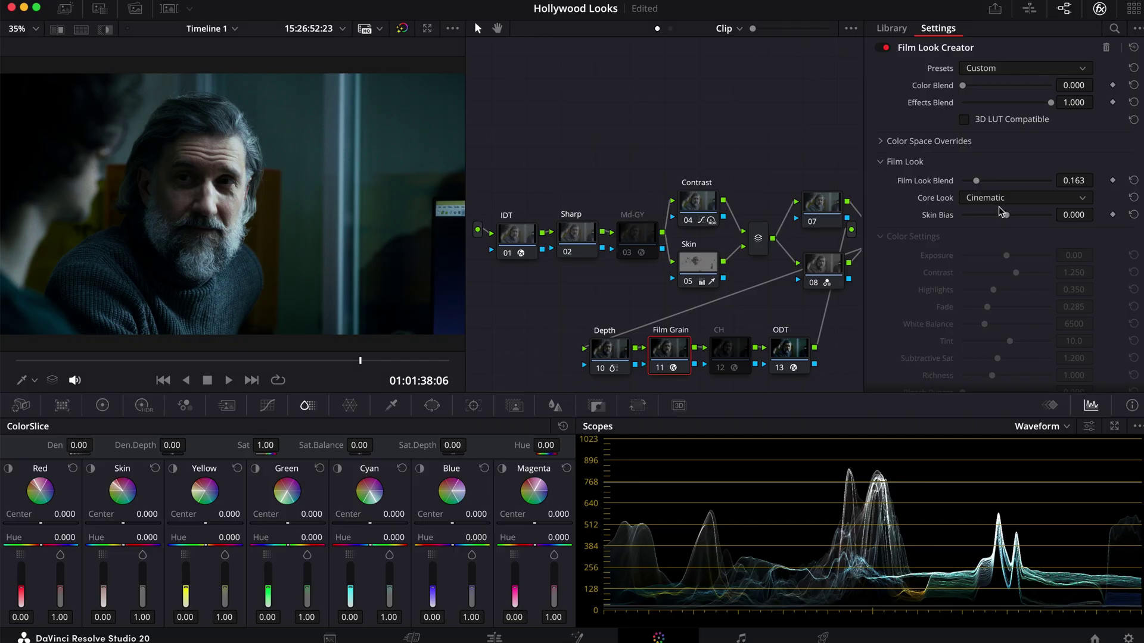
{"action": "left_click_drag", "start_coordinate": [1008, 220], "coordinate": [1051, 231]}
Reset Skin Bias and enable the vignette at amount 0.287 and size 0.372.
{"action": "left_click", "coordinate": [1133, 215]}
{"action": "left_click", "coordinate": [901, 162]}
{"action": "scroll", "coordinate": [895, 273], "scroll_direction": "down", "scroll_amount": 5}
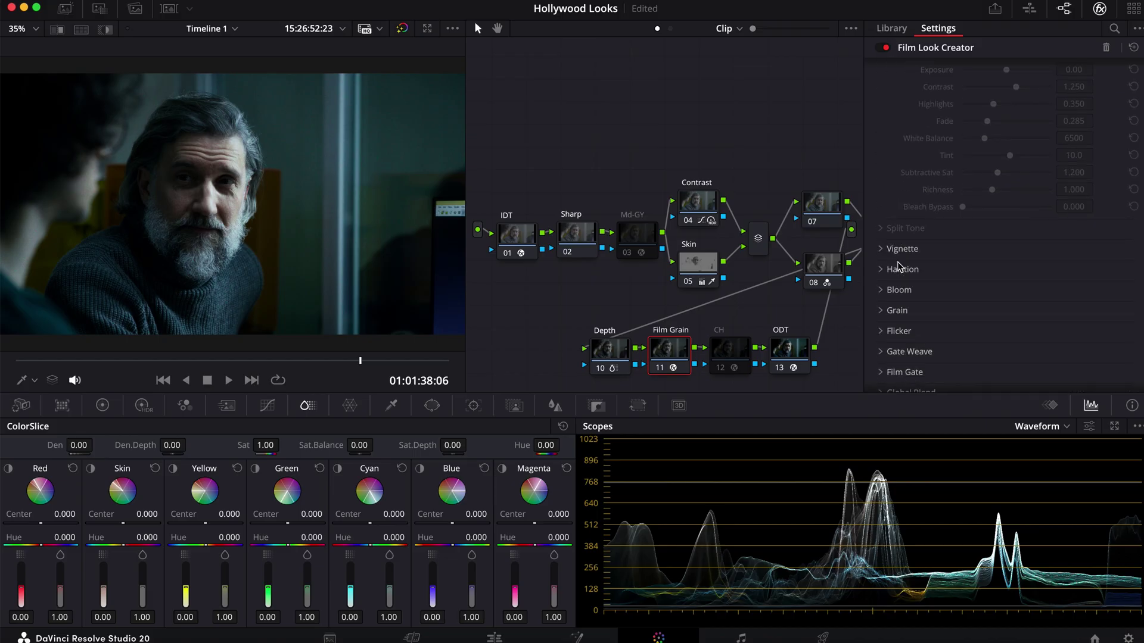
{"action": "left_click", "coordinate": [902, 249]}
{"action": "left_click", "coordinate": [963, 270]}
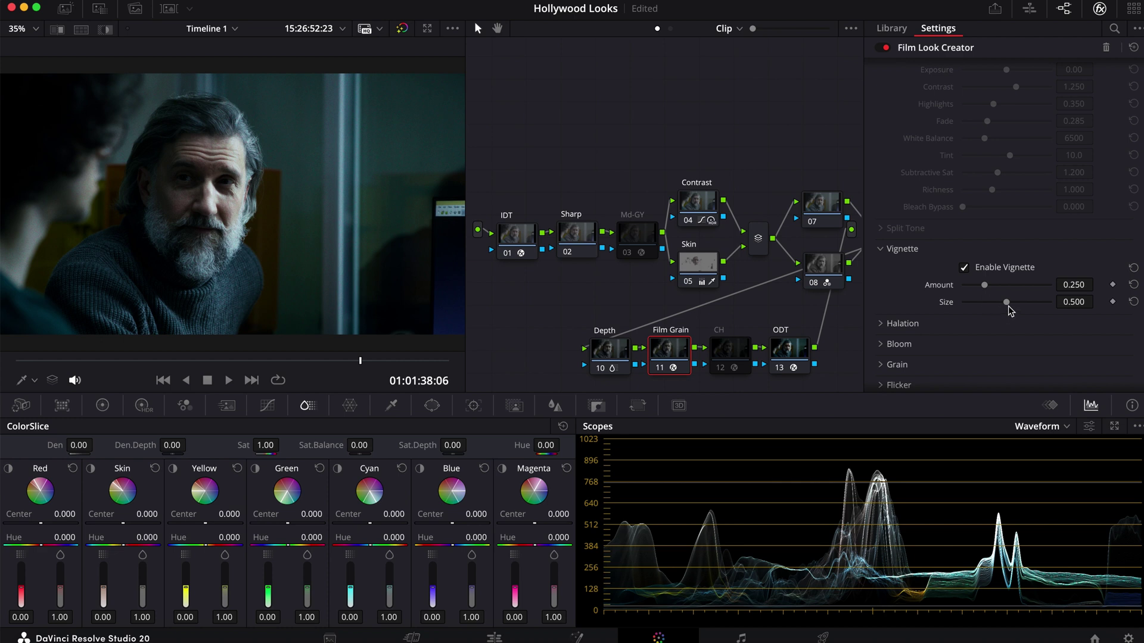
{"action": "left_click_drag", "start_coordinate": [1008, 305], "coordinate": [987, 286]}
{"action": "left_click", "coordinate": [965, 267]}
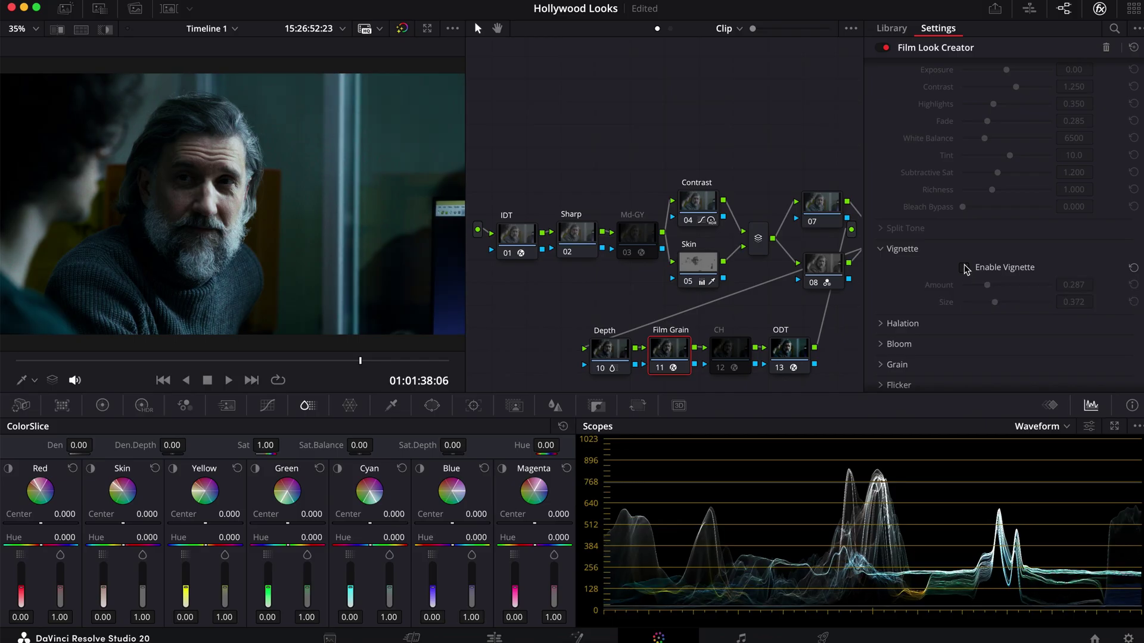
{"action": "left_click", "coordinate": [964, 268]}
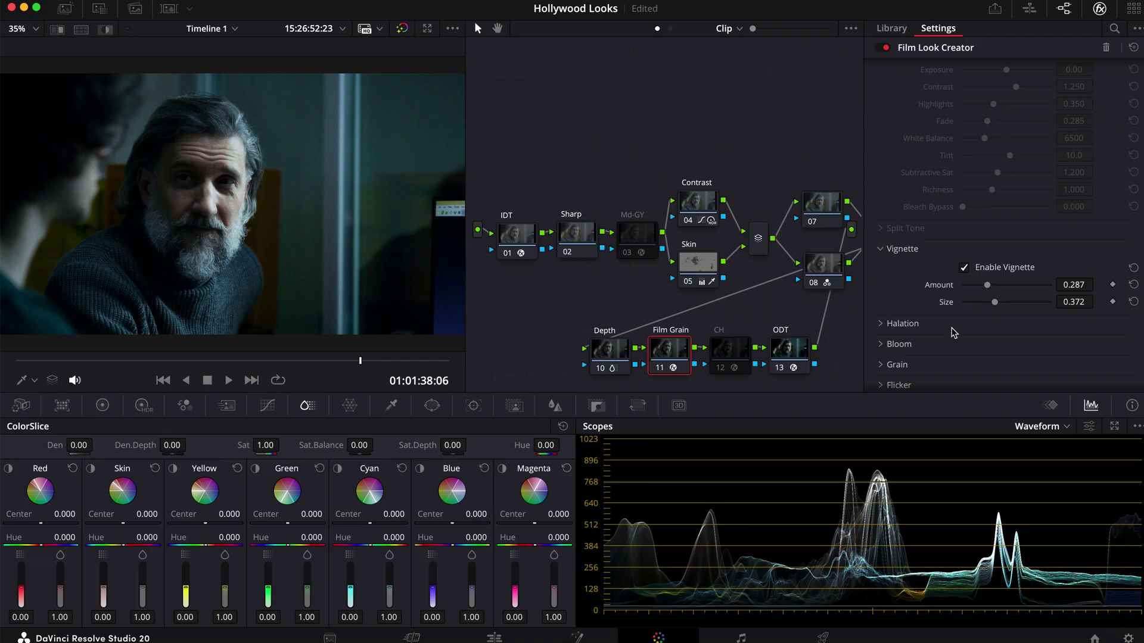
Switch off Halation and Bloom in Film Look Creator.
{"action": "left_click", "coordinate": [927, 324]}
{"action": "scroll", "coordinate": [926, 325], "scroll_direction": "down", "scroll_amount": 2}
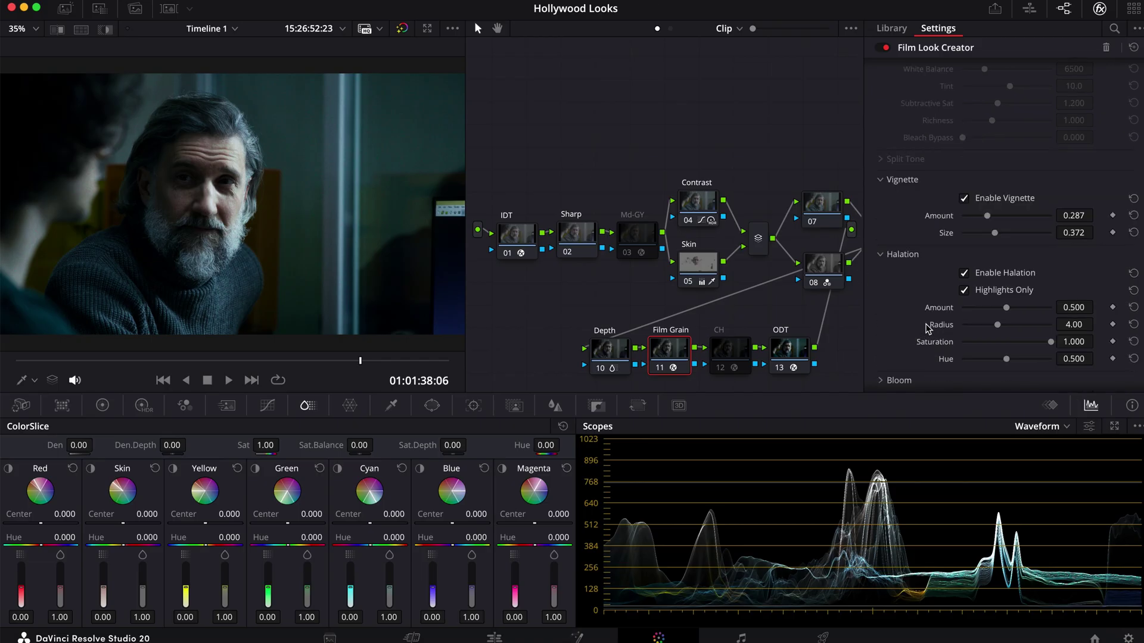
{"action": "left_click", "coordinate": [965, 273]}
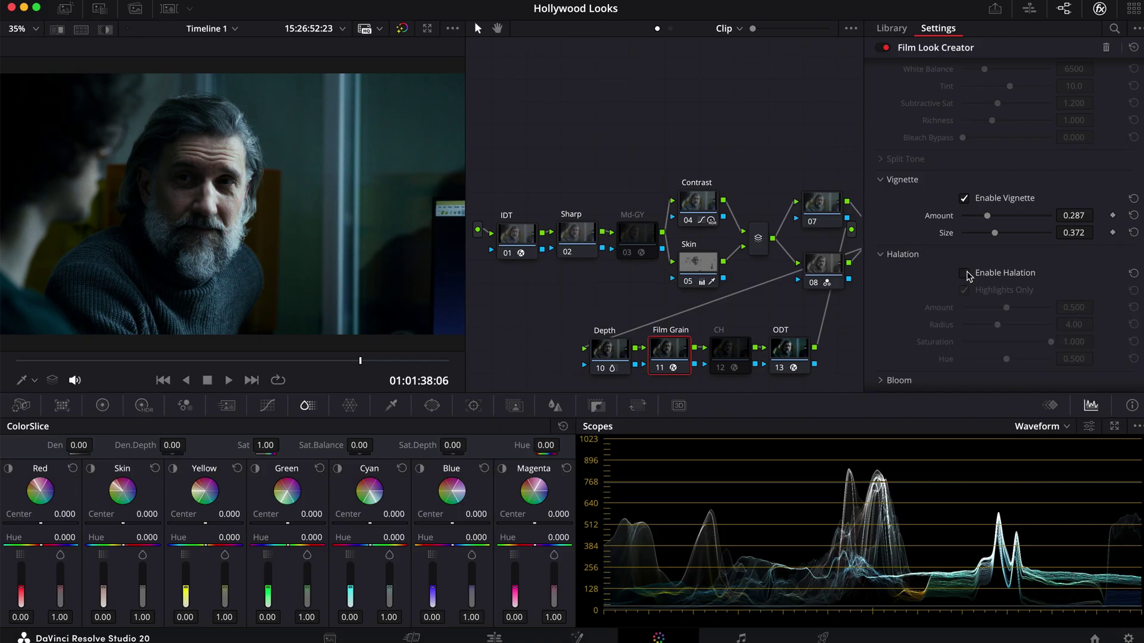
{"action": "left_click", "coordinate": [906, 255]}
{"action": "left_click", "coordinate": [905, 276]}
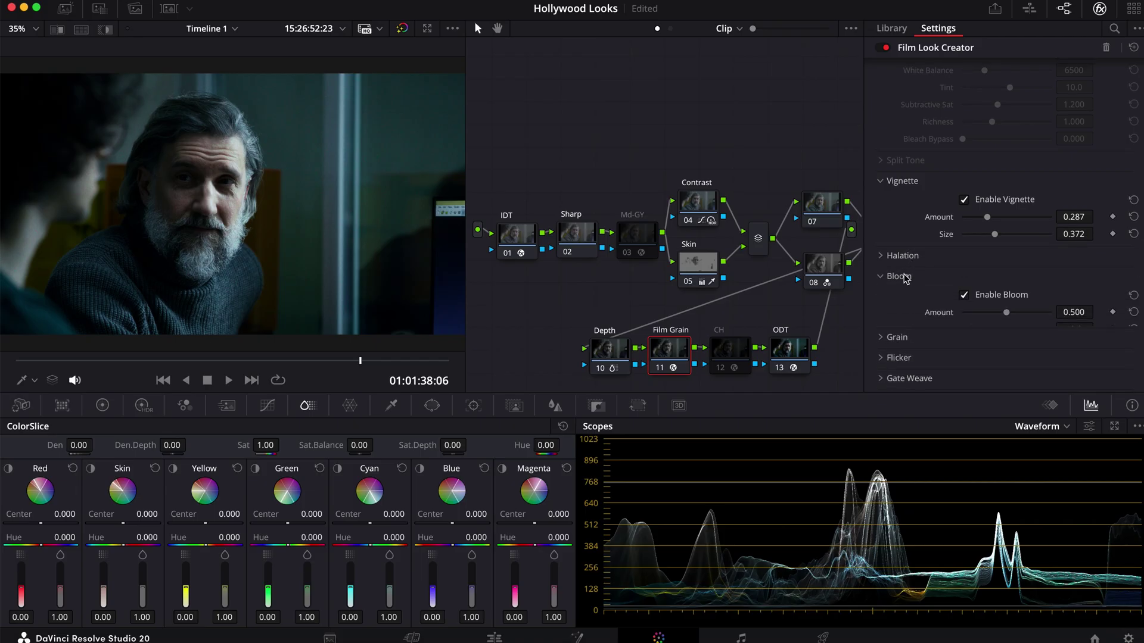
{"action": "left_click", "coordinate": [966, 295]}
{"action": "left_click", "coordinate": [966, 296]}
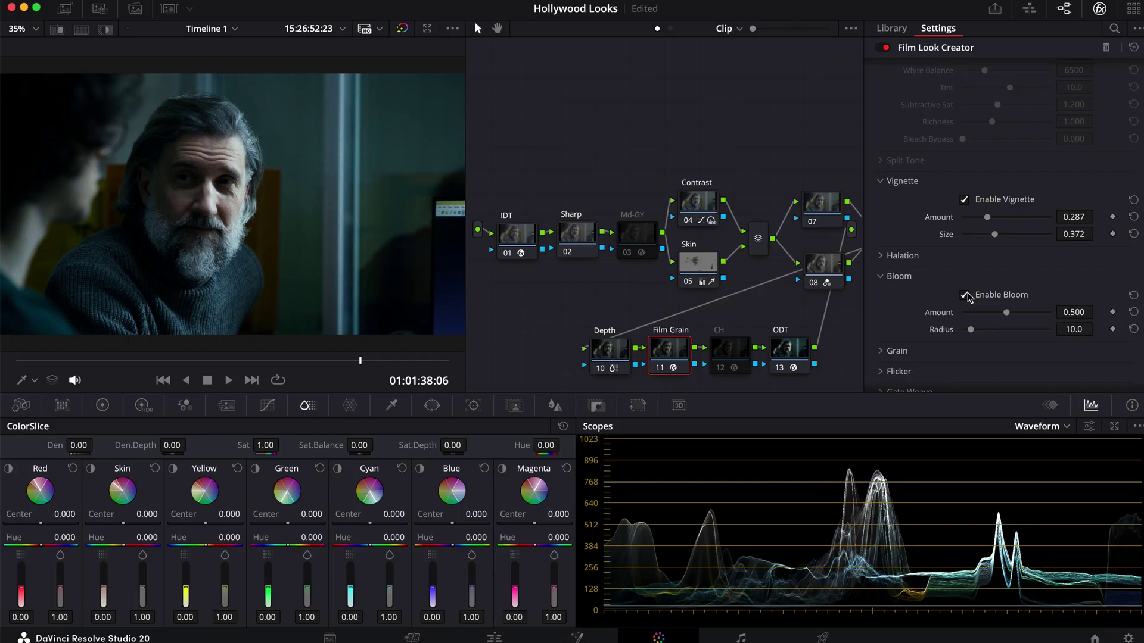
{"action": "left_click", "coordinate": [966, 295]}
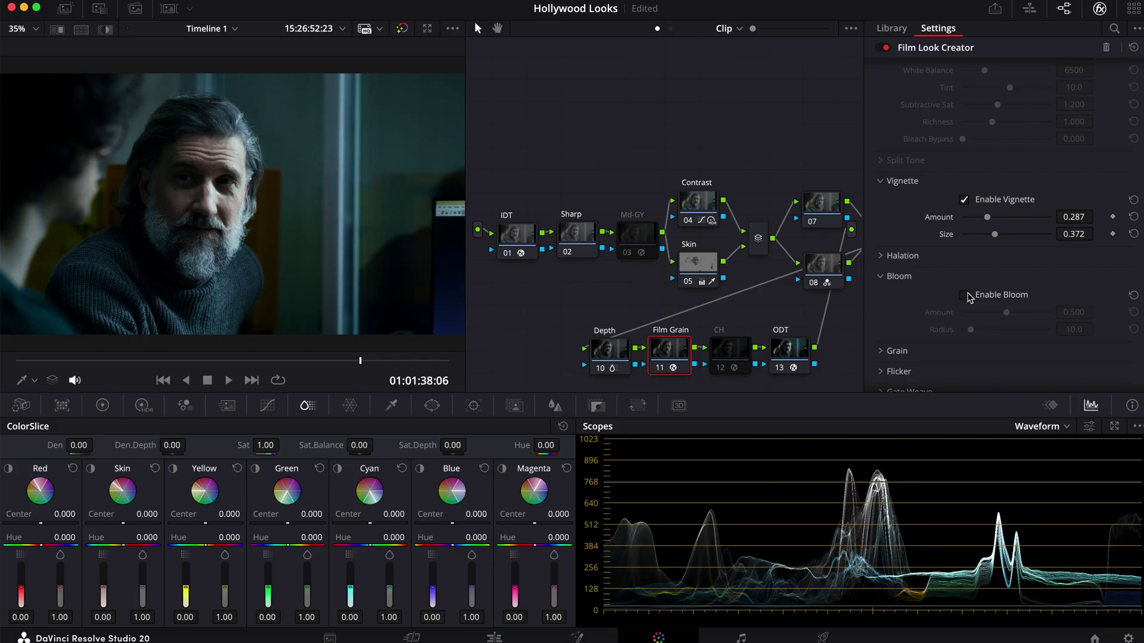
{"action": "left_click", "coordinate": [901, 276]}
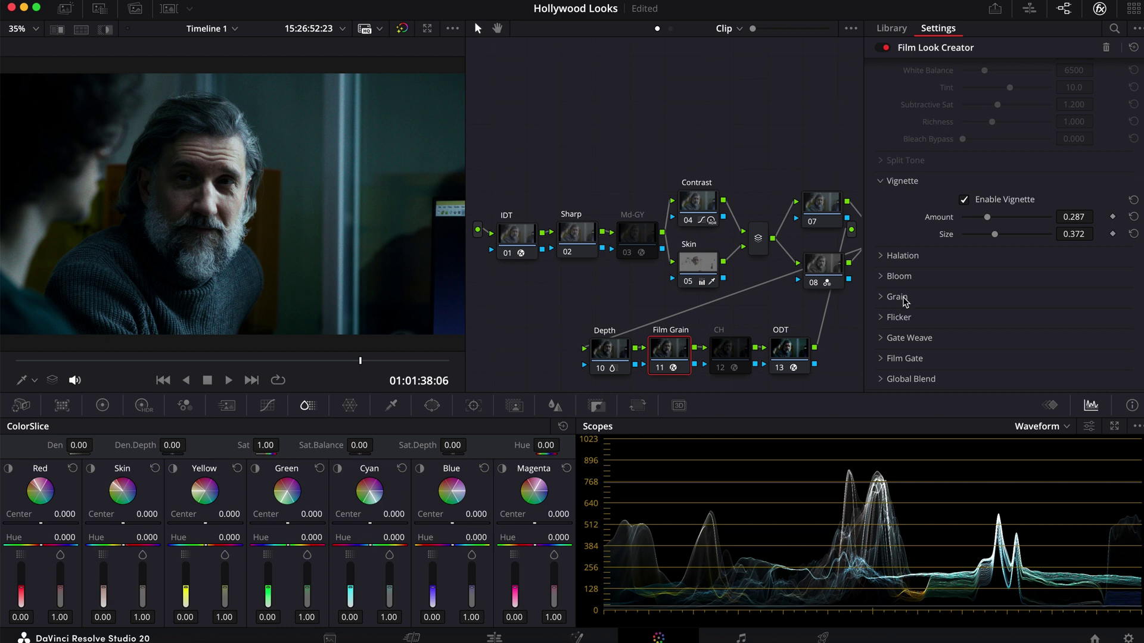
Set the grain to amount 0.388, size 1.302, softness 0.209, with defocus at 0.900.
{"action": "left_click", "coordinate": [897, 296]}
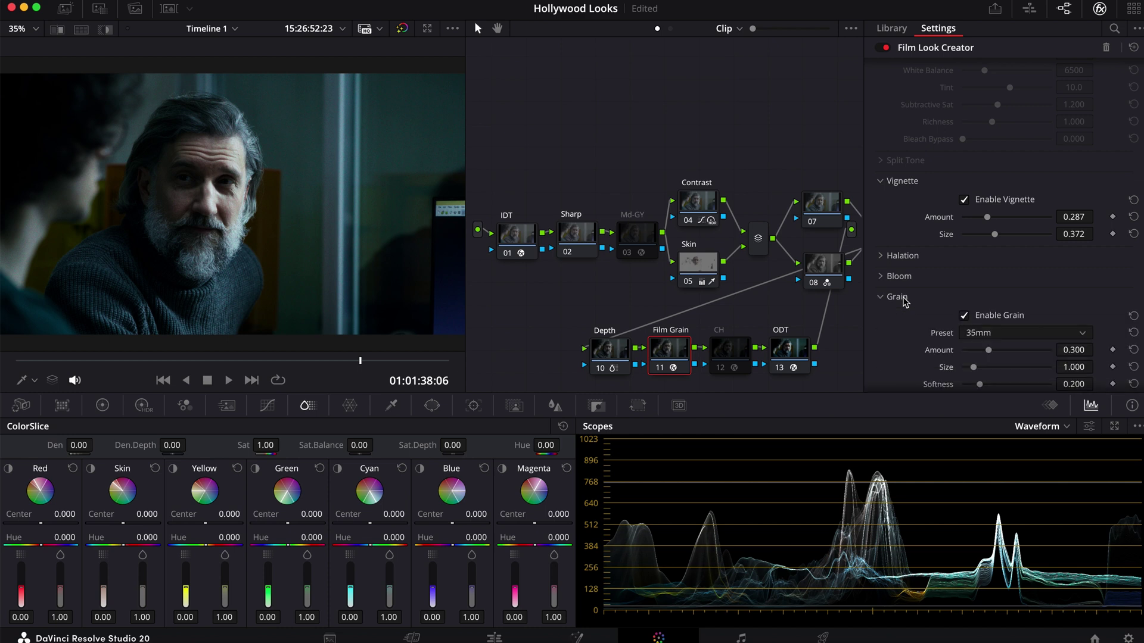
{"action": "scroll", "coordinate": [233, 203], "scroll_direction": "up", "scroll_amount": 5}
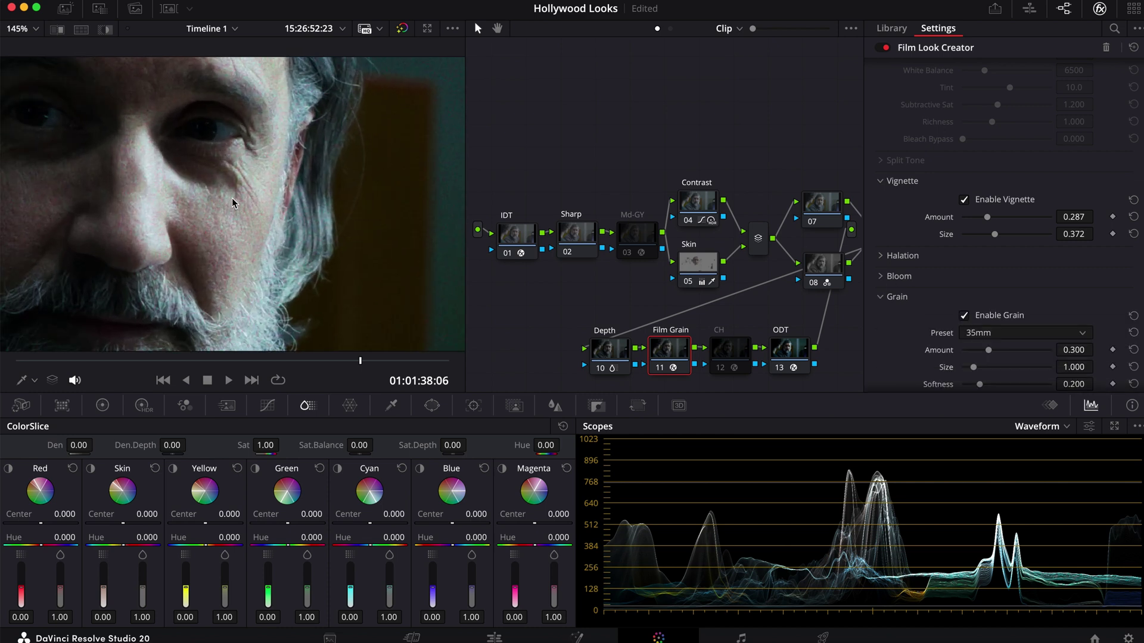
{"action": "scroll", "coordinate": [232, 203], "scroll_direction": "up", "scroll_amount": 3}
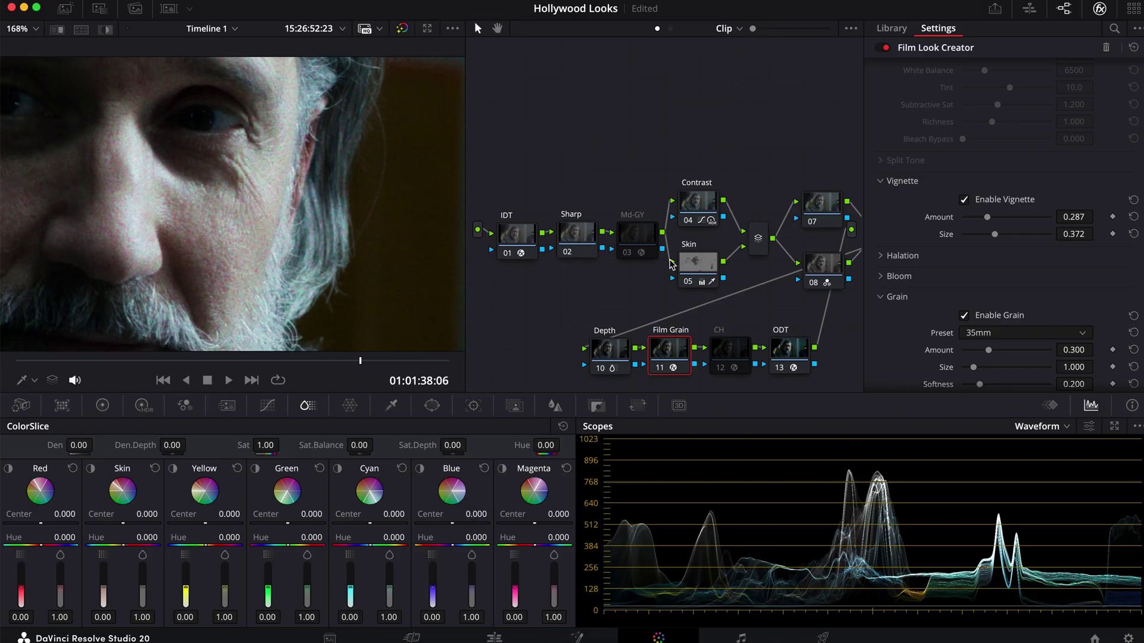
{"action": "scroll", "coordinate": [916, 344], "scroll_direction": "down", "scroll_amount": 3}
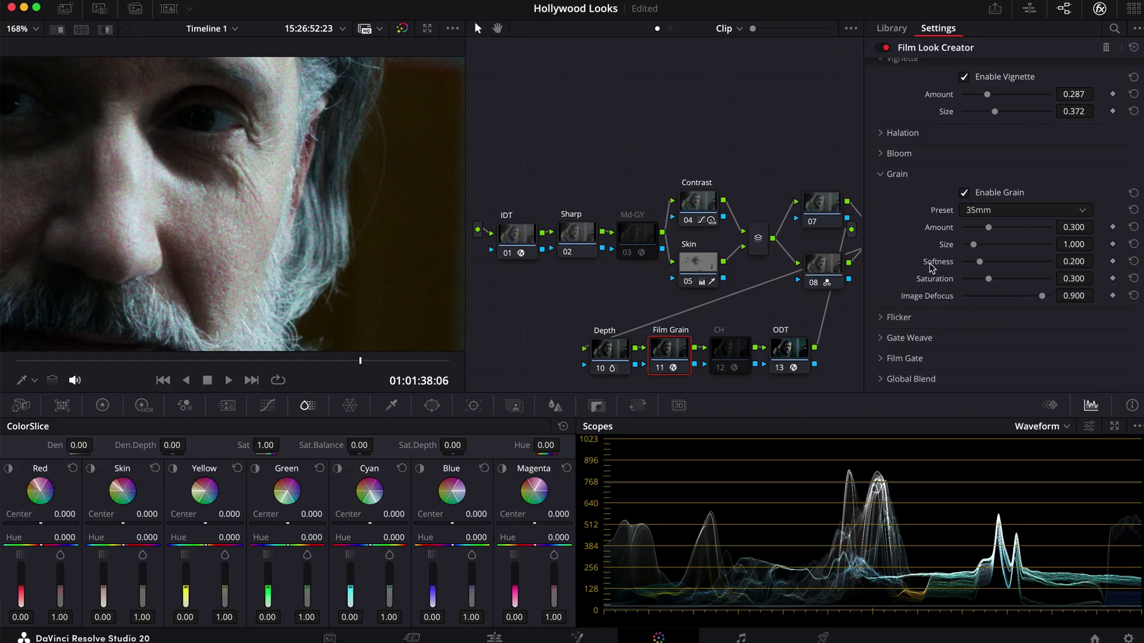
{"action": "mouse_move", "coordinate": [973, 245]}
{"action": "left_mouse_down"}
{"action": "mouse_move", "coordinate": [1004, 230]}
{"action": "mouse_move", "coordinate": [980, 266]}
{"action": "left_mouse_up"}
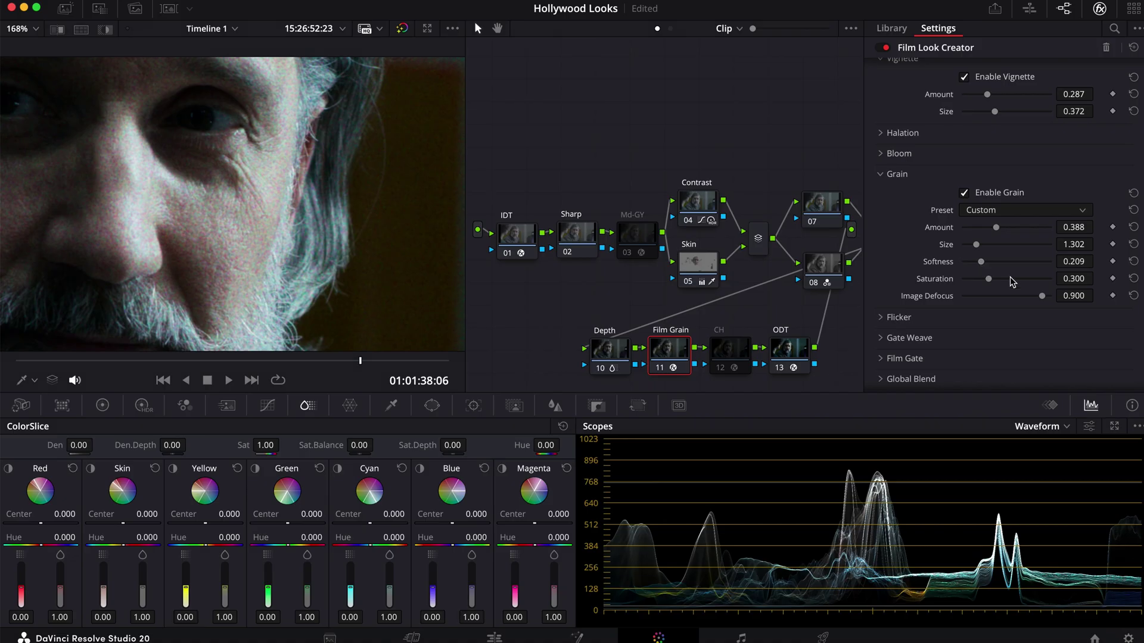
{"action": "mouse_move", "coordinate": [1043, 300]}
{"action": "left_mouse_down"}
{"action": "mouse_move", "coordinate": [971, 304]}
{"action": "mouse_move", "coordinate": [1060, 306]}
{"action": "left_mouse_up"}
{"action": "left_click_drag", "start_coordinate": [1051, 301], "coordinate": [1085, 296]}
Check the Flicker, Gate Weave and Film Gate options, then close the effect settings.
{"action": "left_click", "coordinate": [915, 317]}
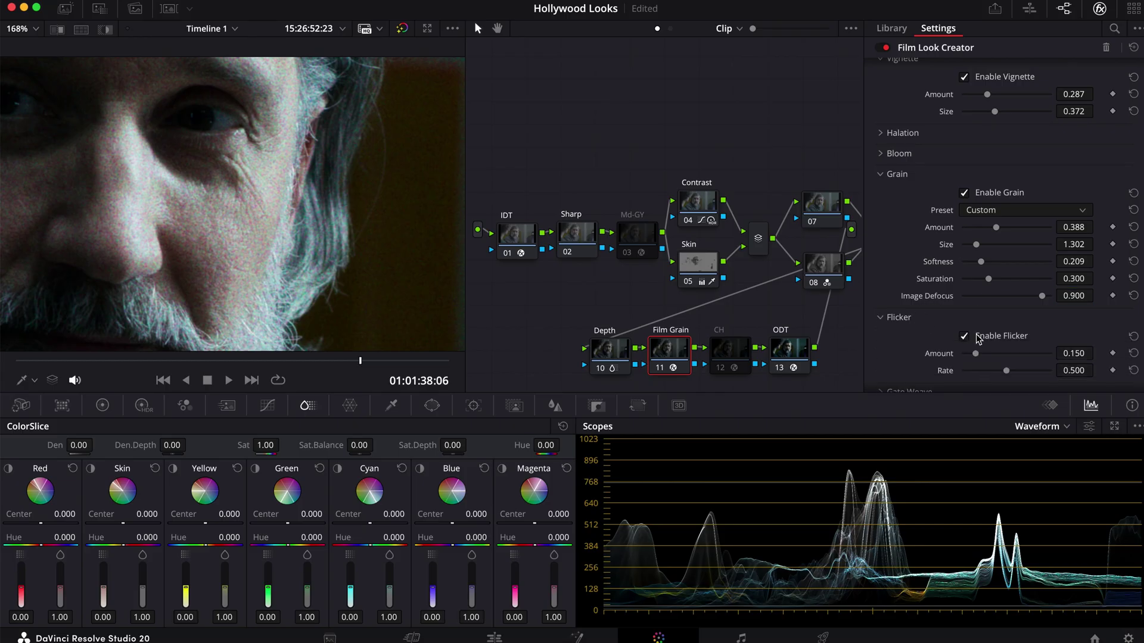
{"action": "left_click", "coordinate": [908, 317]}
{"action": "left_click", "coordinate": [908, 337]}
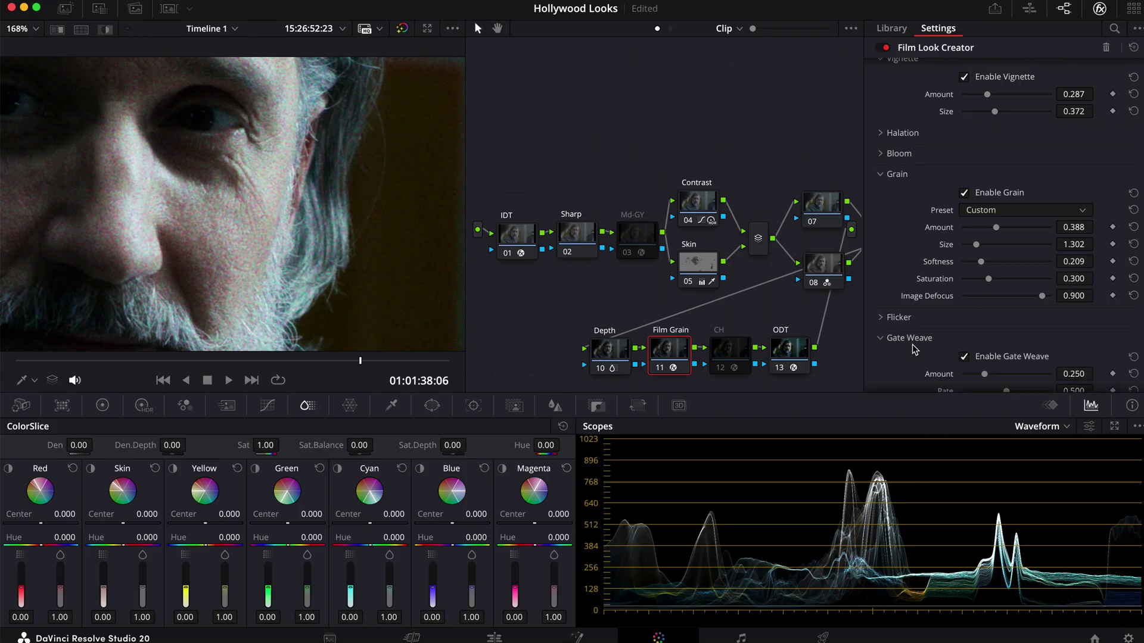
{"action": "left_click", "coordinate": [905, 339]}
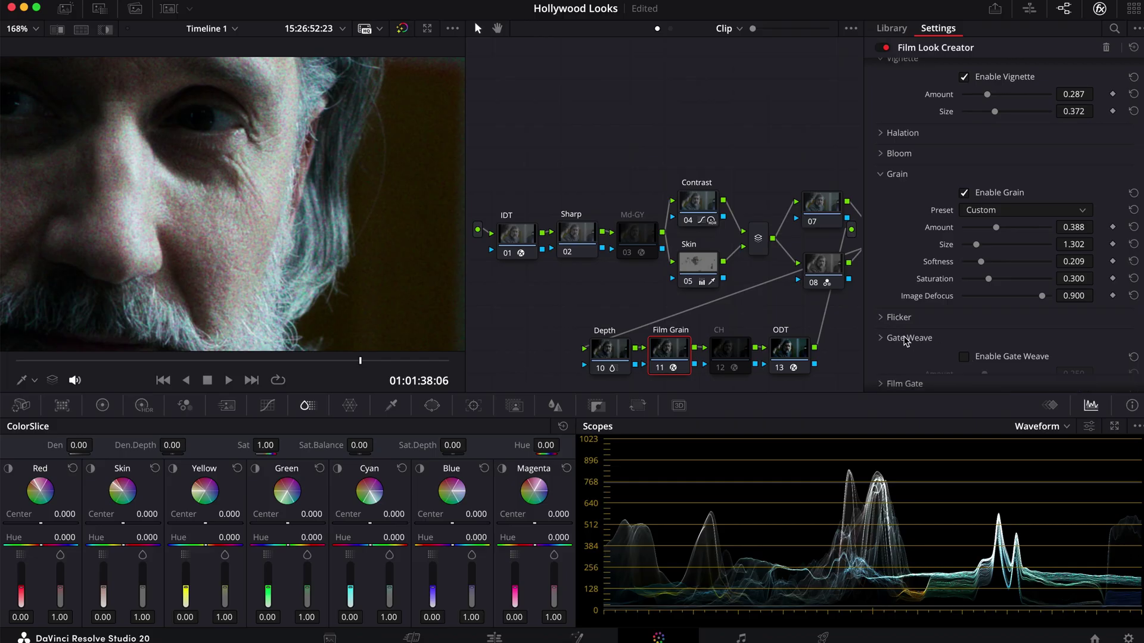
{"action": "left_click", "coordinate": [905, 358]}
{"action": "scroll", "coordinate": [959, 351], "scroll_direction": "down", "scroll_amount": 2}
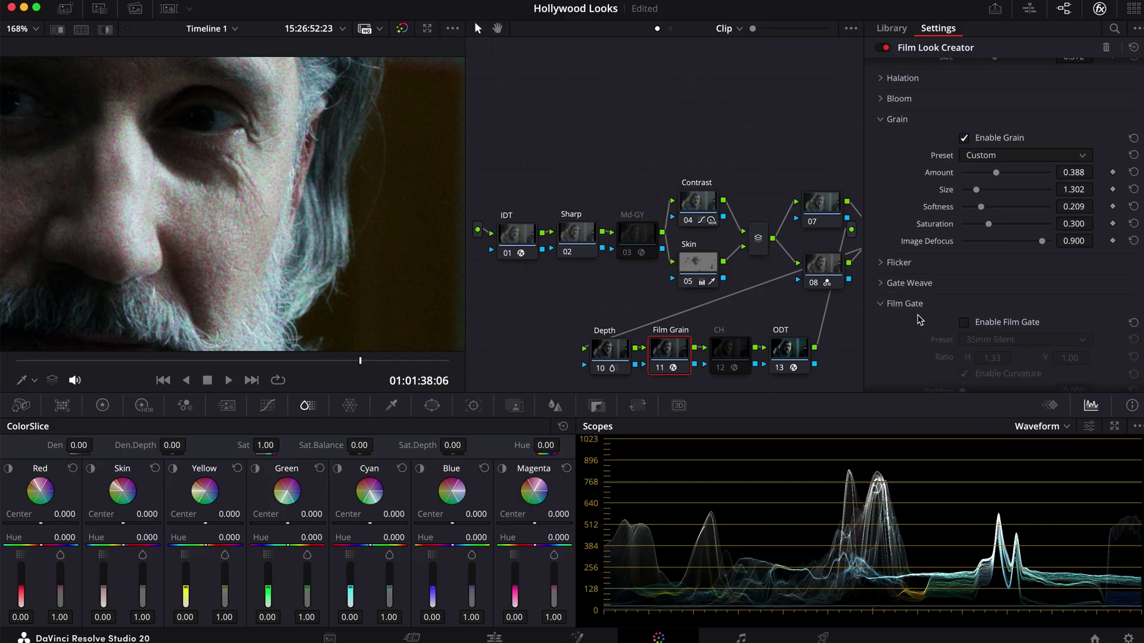
{"action": "left_click", "coordinate": [913, 306]}
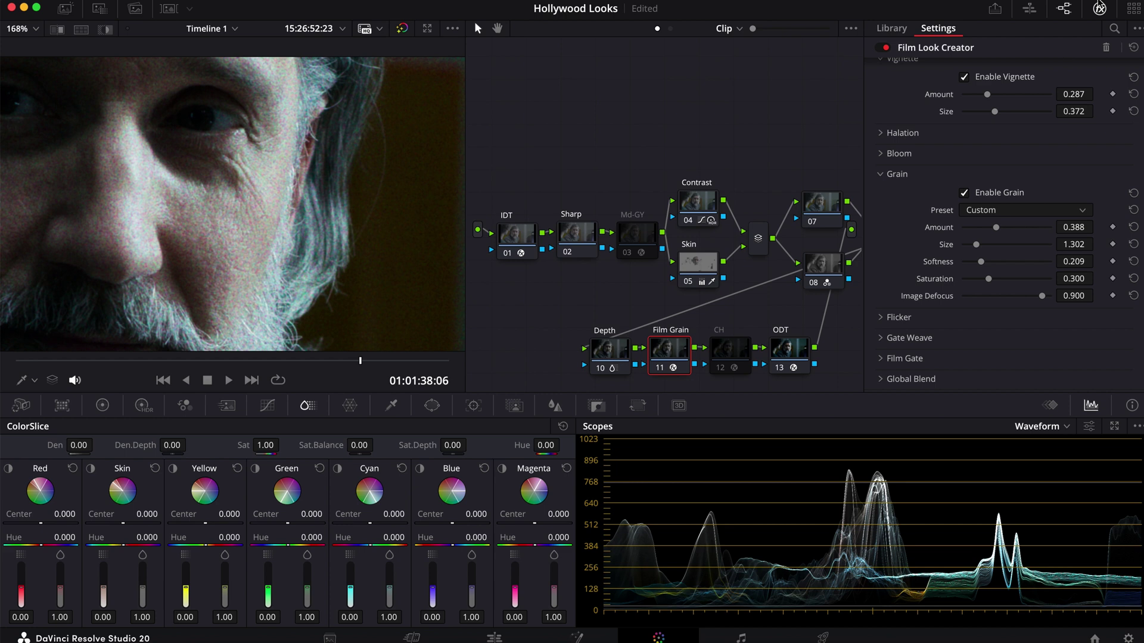
{"action": "left_click", "coordinate": [1099, 7]}
Fit the viewer, select the Sharp node, and show the Blur palette's Sharpen controls.
{"action": "left_click", "coordinate": [22, 28]}
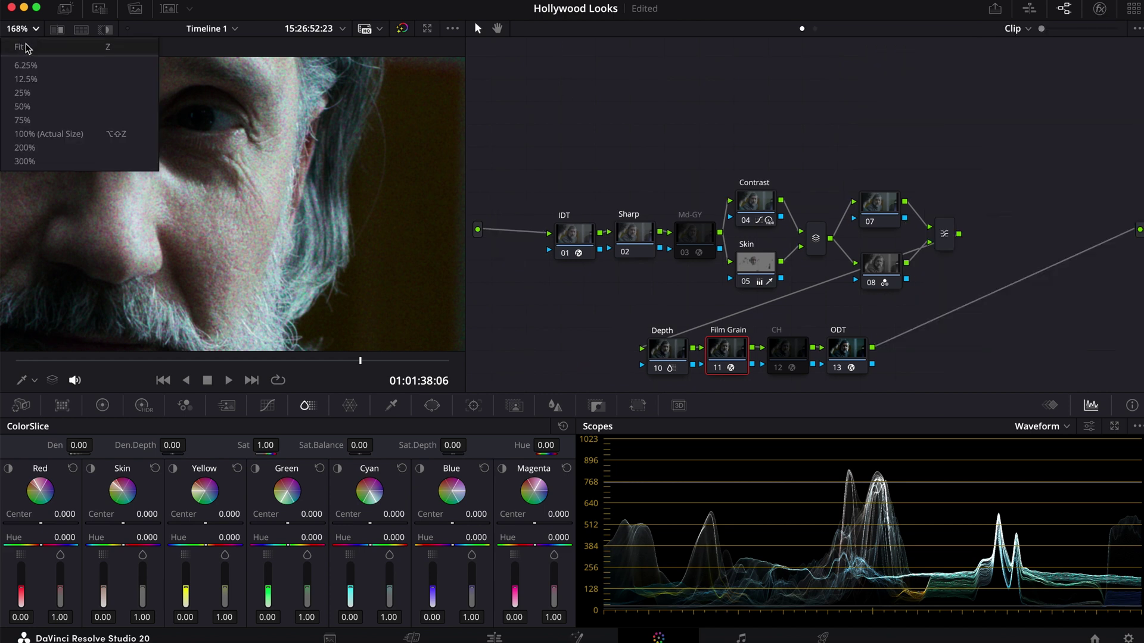
{"action": "left_click", "coordinate": [25, 47]}
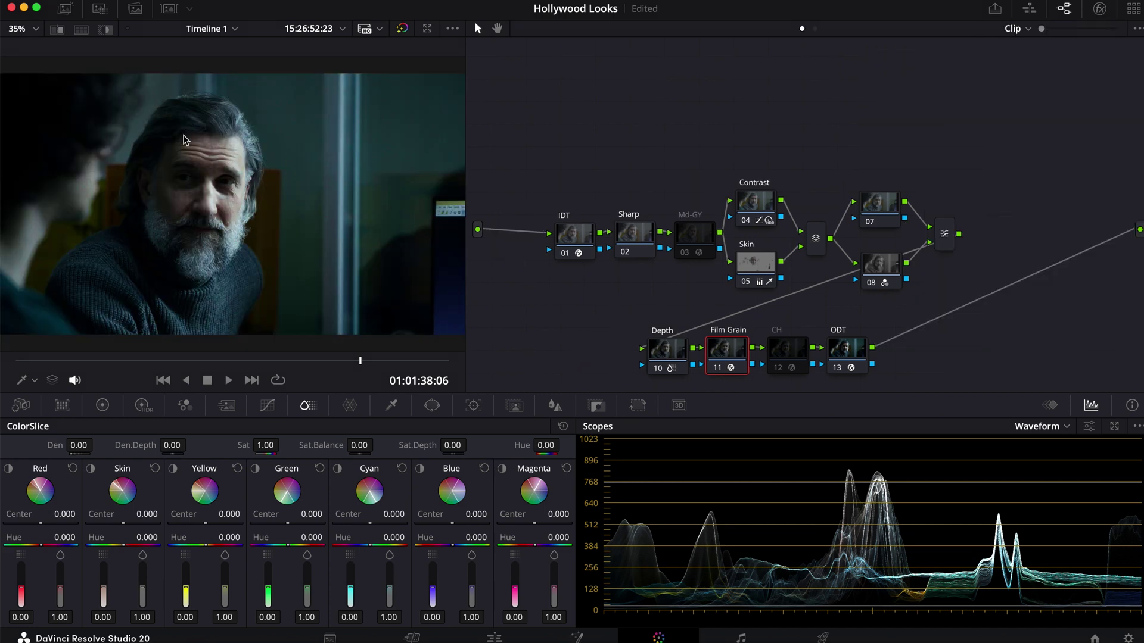
{"action": "left_click", "coordinate": [633, 238]}
{"action": "left_click", "coordinate": [553, 406]}
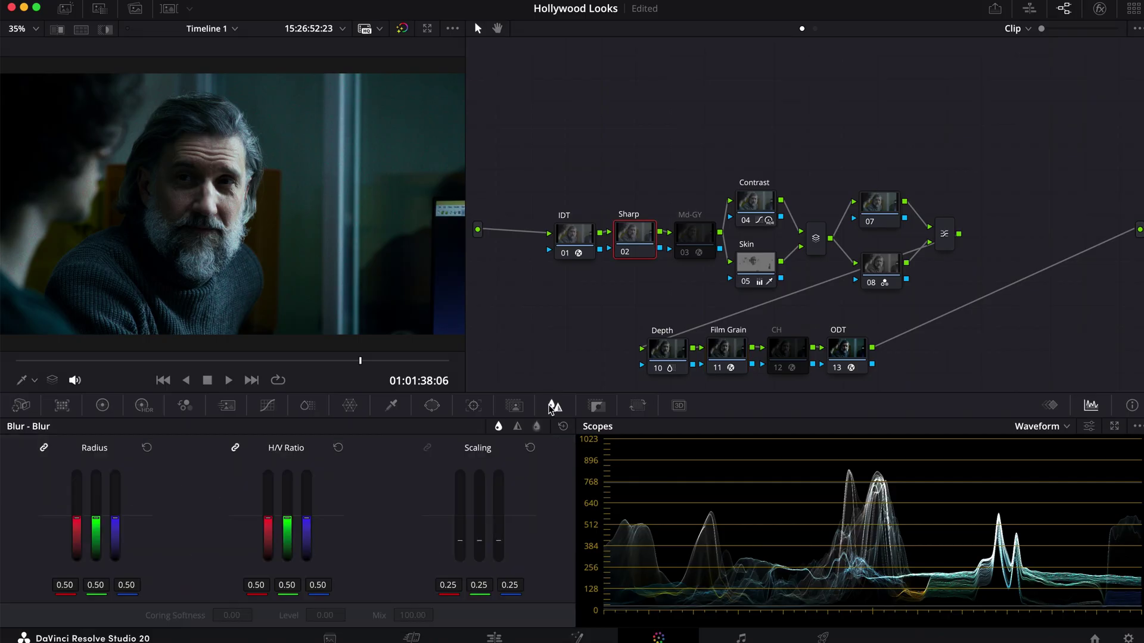
{"action": "left_click", "coordinate": [517, 427]}
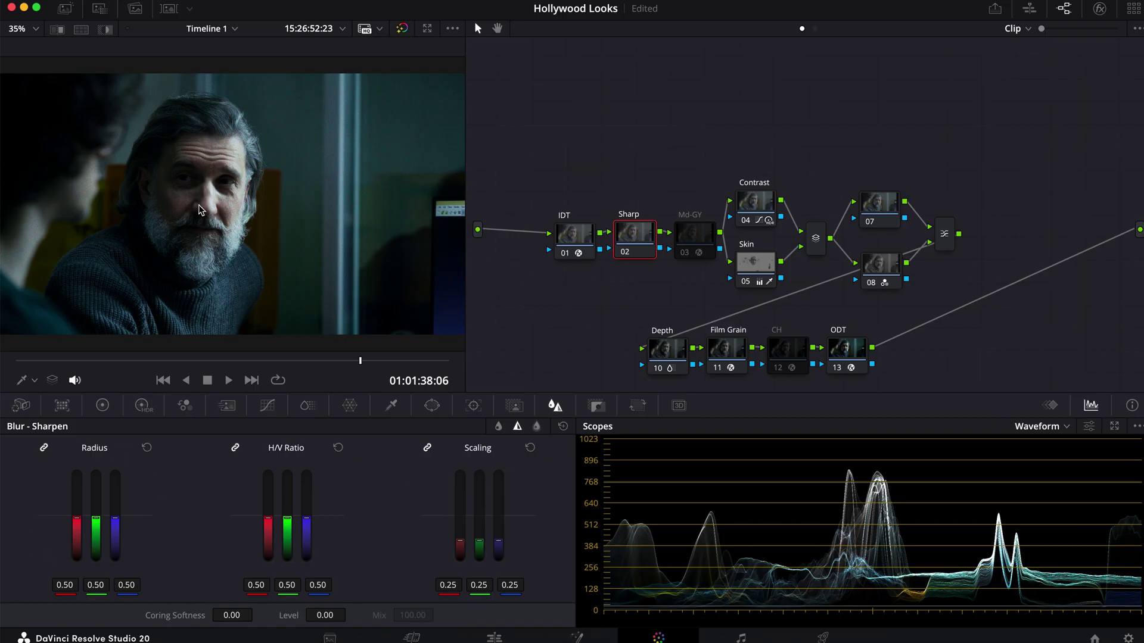
{"action": "scroll", "coordinate": [202, 209], "scroll_direction": "down", "scroll_amount": 2}
{"action": "scroll", "coordinate": [185, 208], "scroll_direction": "up", "scroll_amount": 4}
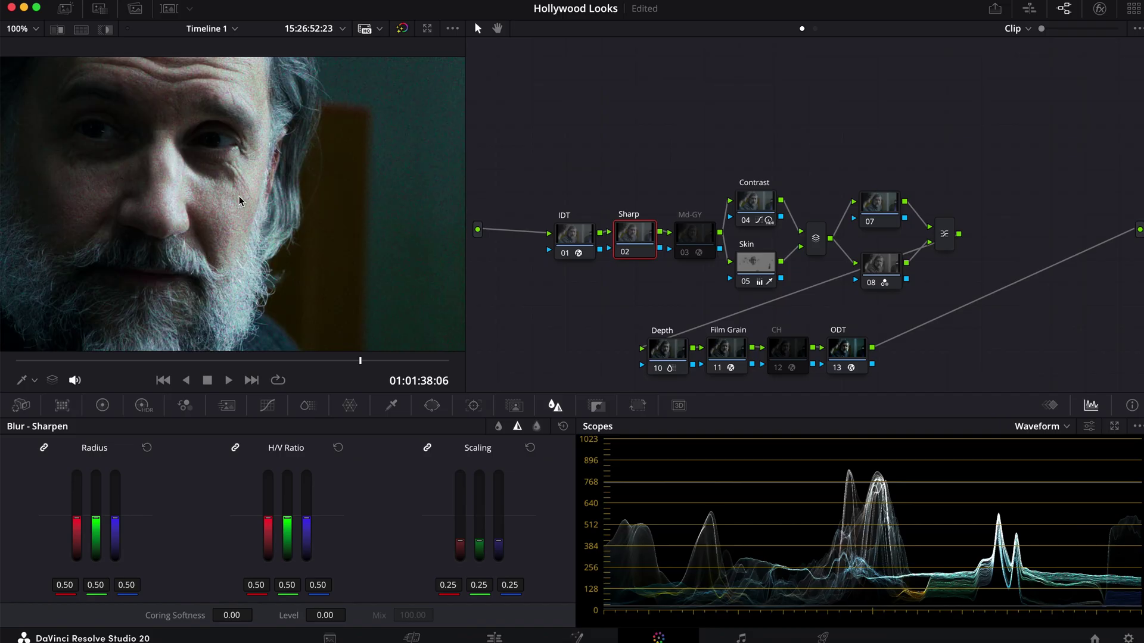
Save, view the sharpening difference in highlight mode, and reduce Scaling to 0.07.
{"action": "key", "text": "super+s"}
{"action": "scroll", "coordinate": [127, 61], "scroll_direction": "down", "scroll_amount": 3}
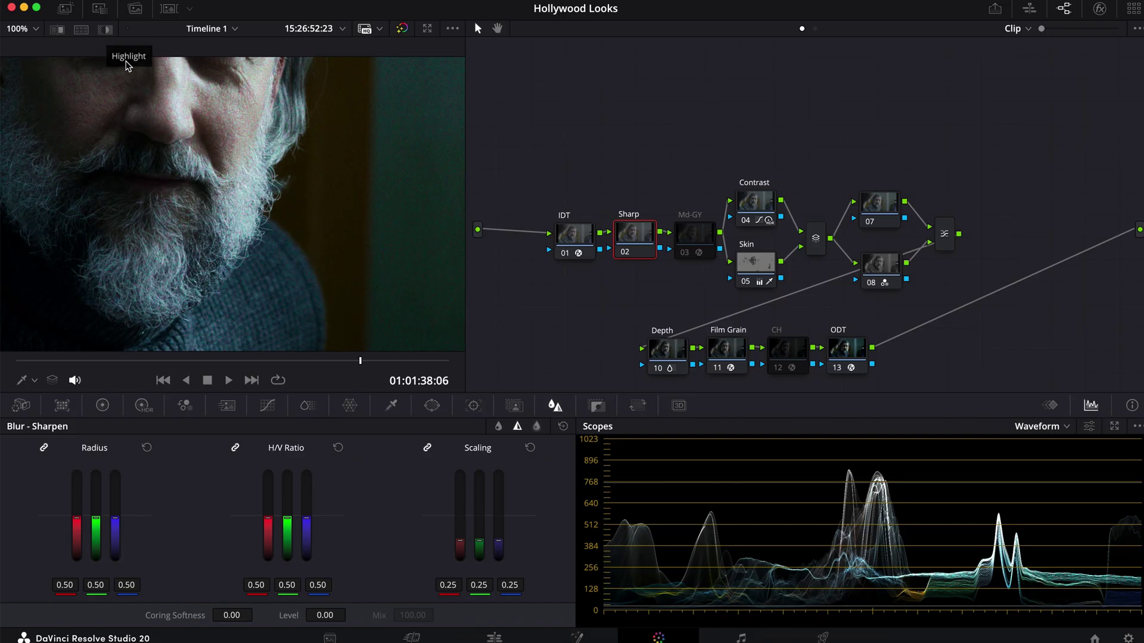
{"action": "left_click", "coordinate": [110, 31]}
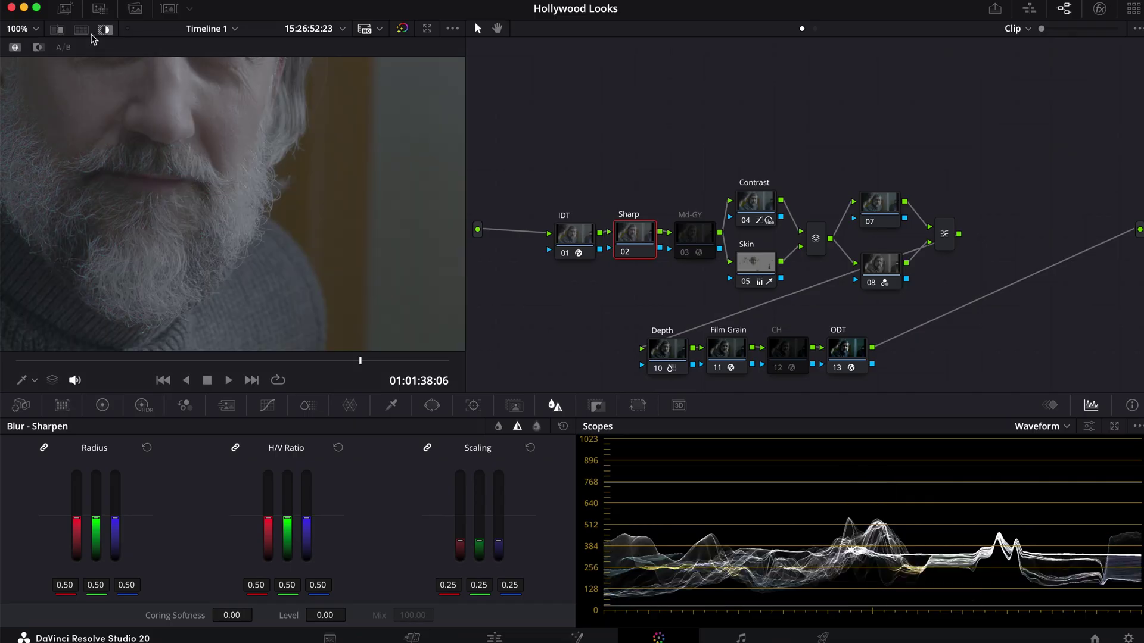
{"action": "left_click", "coordinate": [63, 48]}
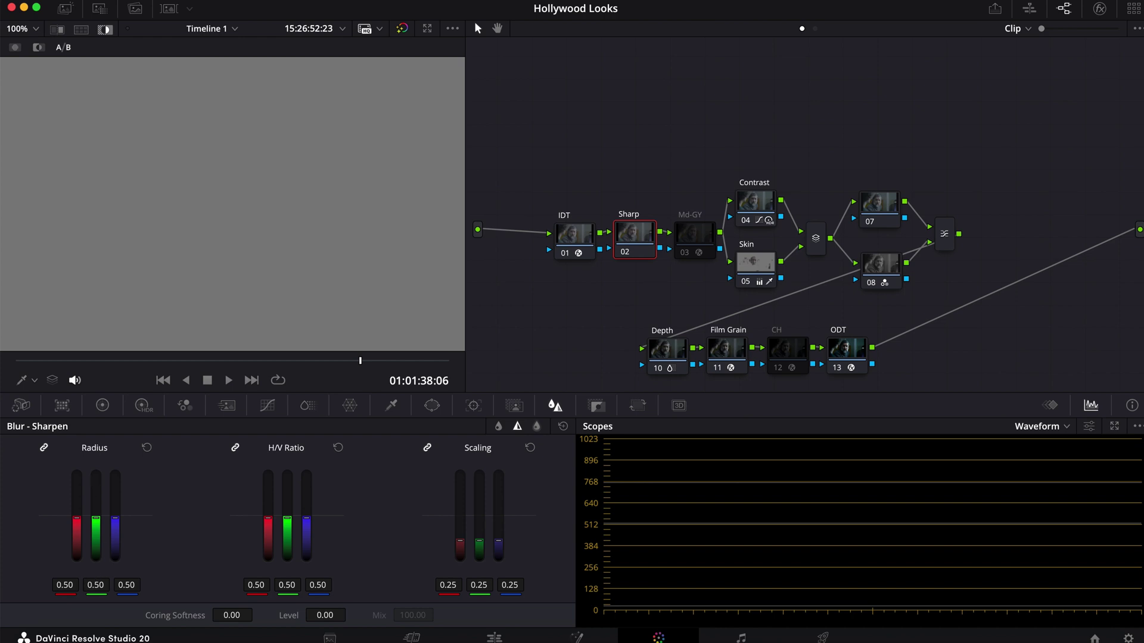
{"action": "left_click_drag", "start_coordinate": [96, 518], "coordinate": [96, 524]}
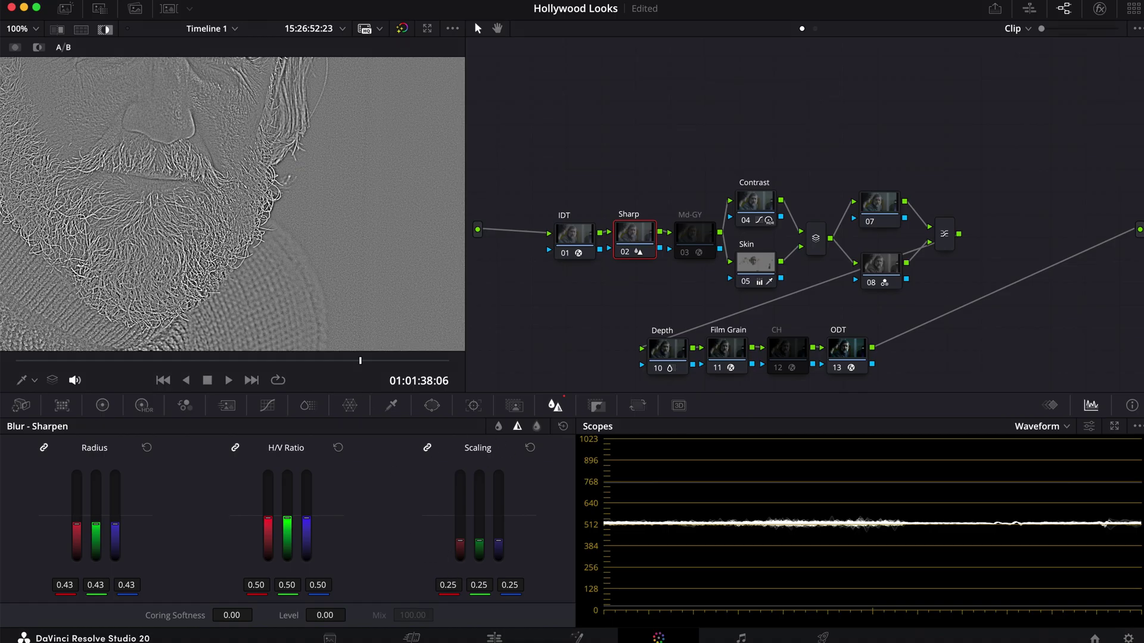
{"action": "left_click_drag", "start_coordinate": [448, 585], "coordinate": [415, 585]}
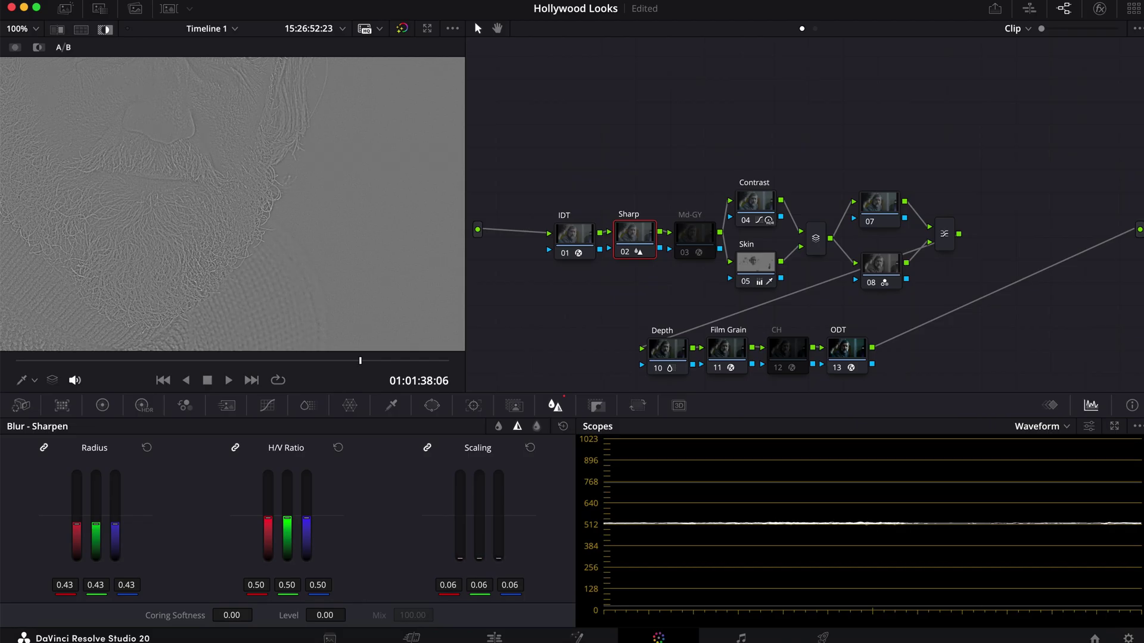
Compare with the Sharp node toggled off and on, settling the sharpen radius at 0.47.
{"action": "left_click", "coordinate": [104, 31]}
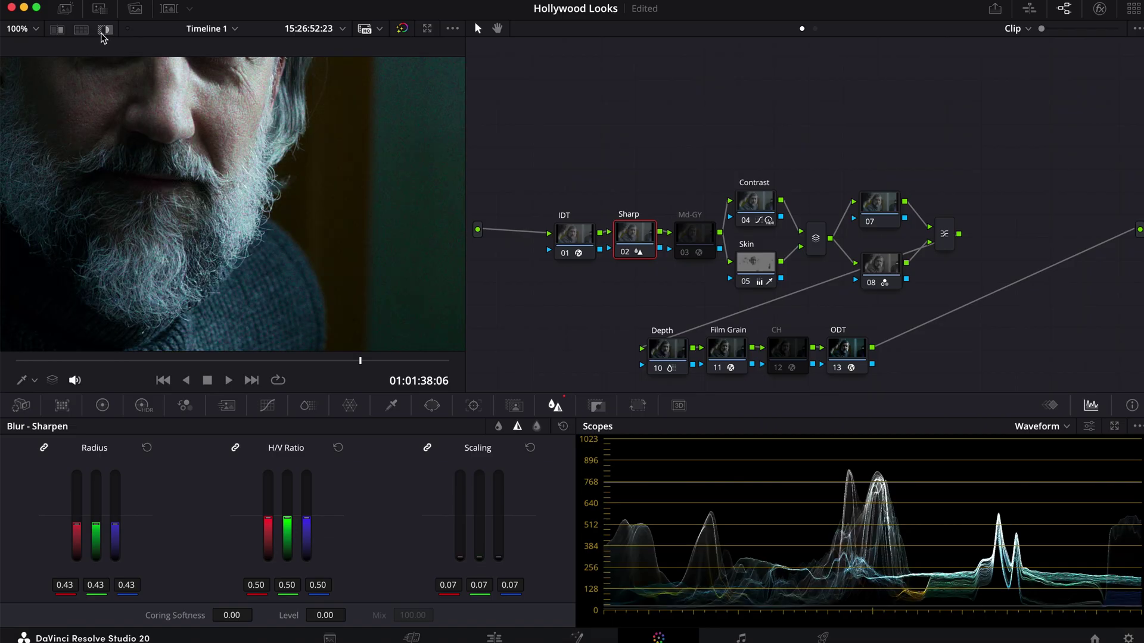
{"action": "key", "text": "super+d"}
{"action": "key", "text": "super+d"}
{"action": "left_click_drag", "start_coordinate": [96, 585], "coordinate": [96, 585]}
{"action": "key", "text": "super+d"}
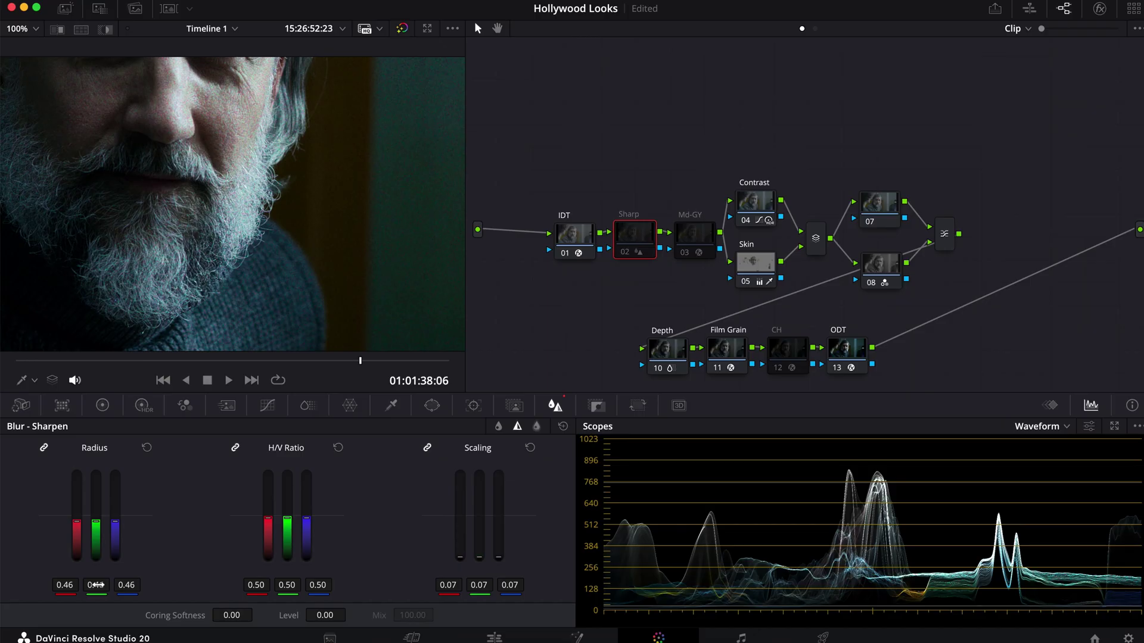
{"action": "key", "text": "super+d"}
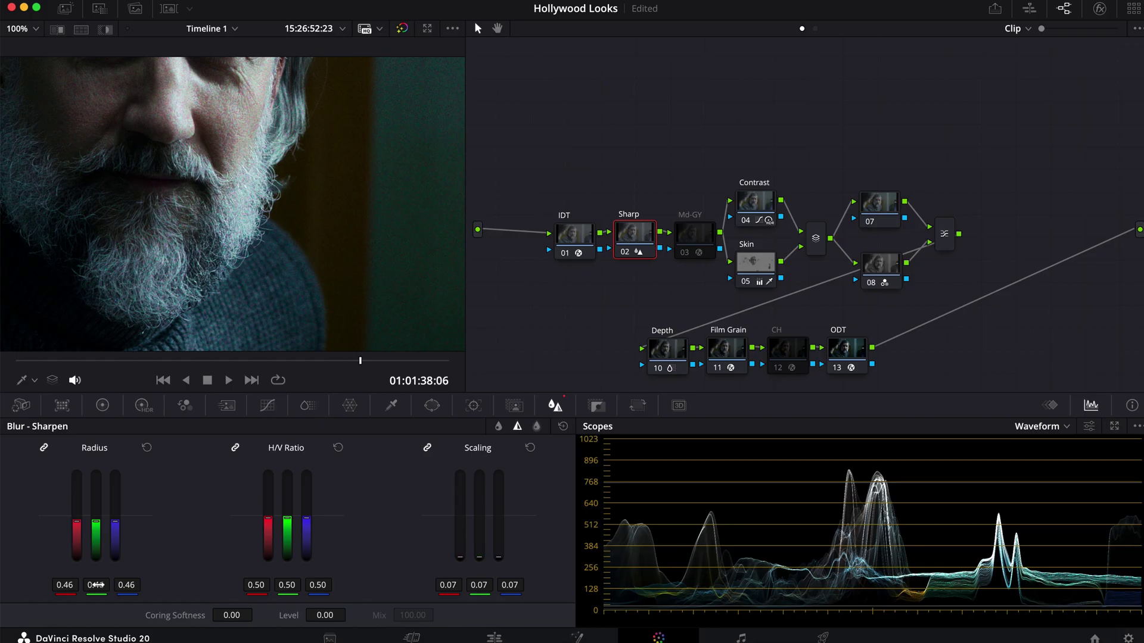
{"action": "left_click_drag", "start_coordinate": [97, 584], "coordinate": [96, 585]}
{"action": "left_click", "coordinate": [25, 29]}
Fit the full graded frame in the viewer and save the Hollywood Looks project.
{"action": "left_click", "coordinate": [41, 46]}
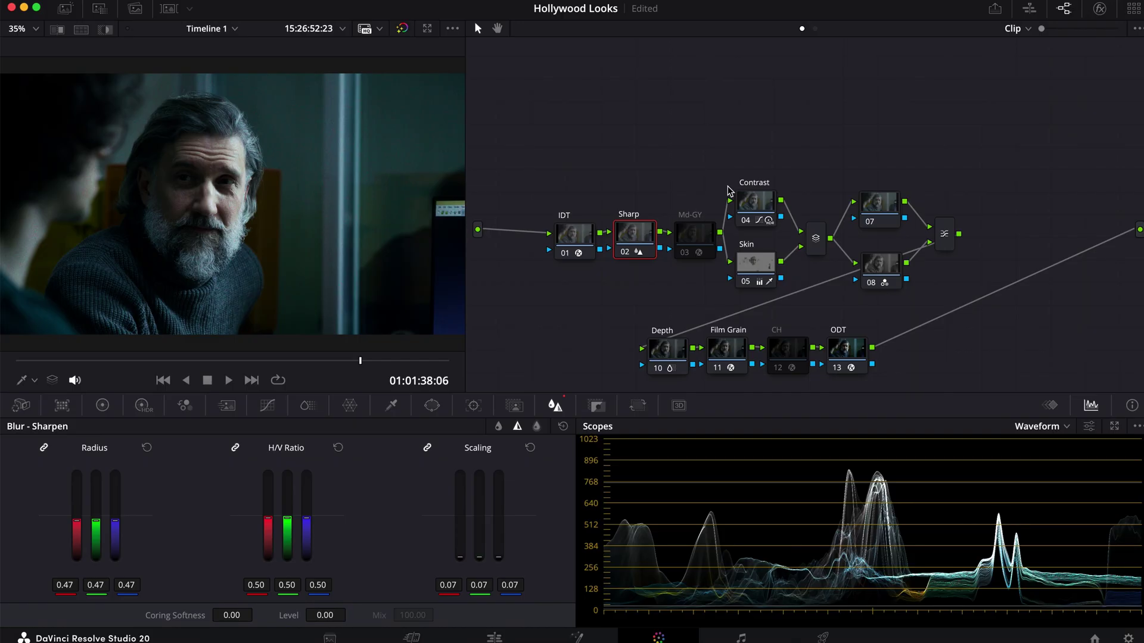
{"action": "key", "text": "super+s"}
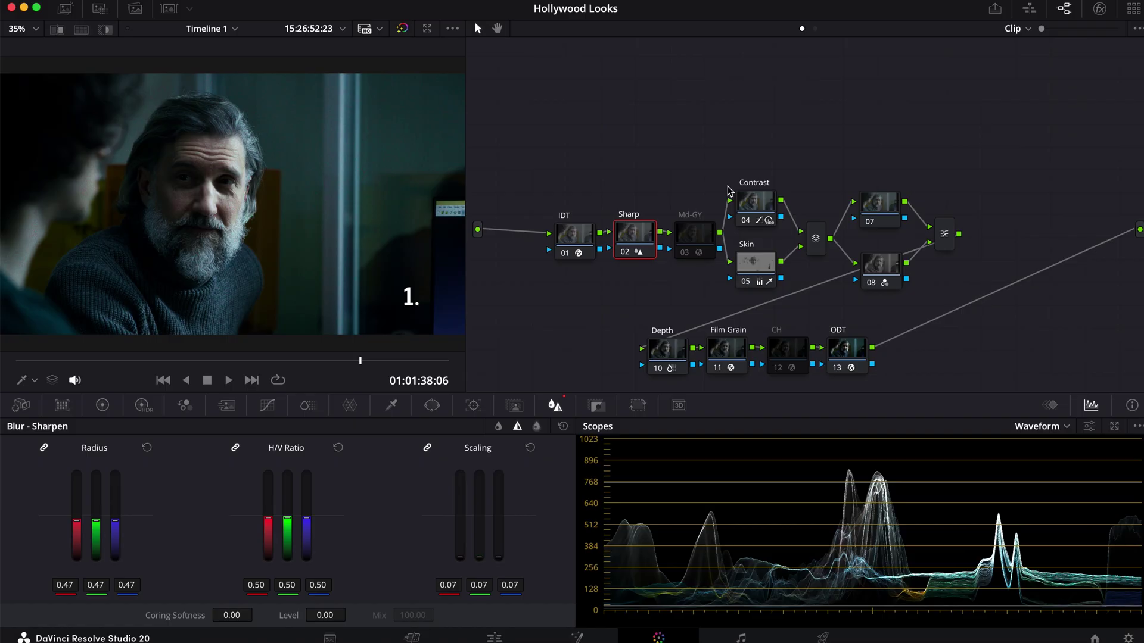